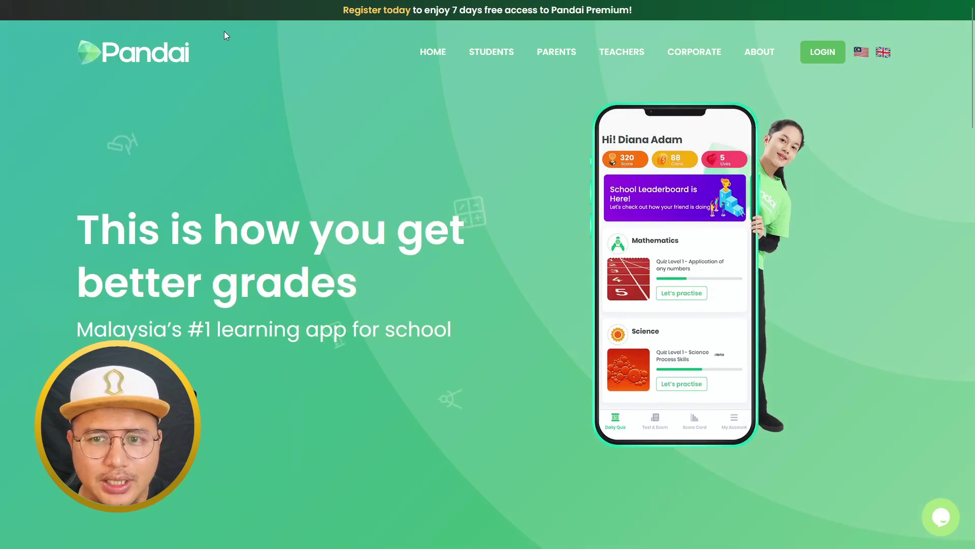
# Open the Pandai page for teachers and go to the teacher account registration form.
pyautogui.moveTo(197, 47)
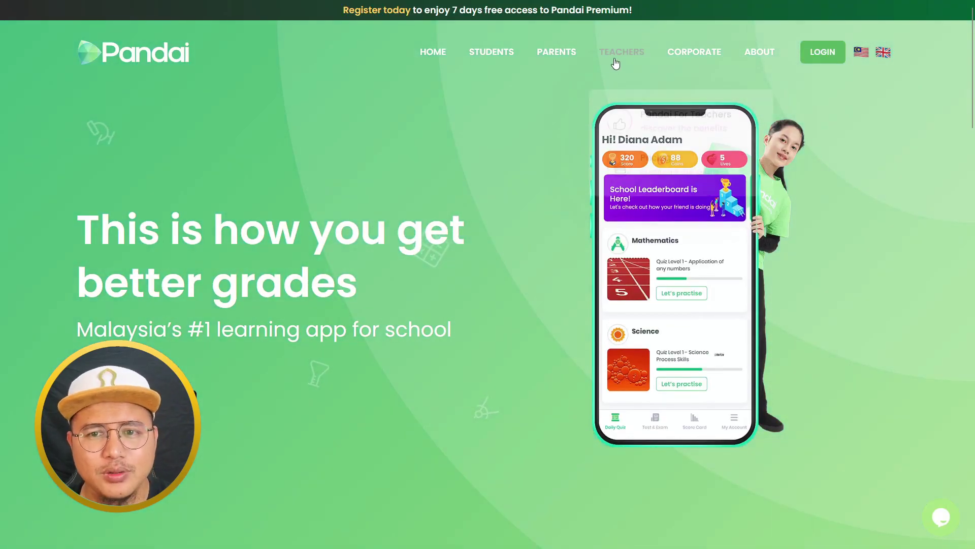
pyautogui.moveTo(618, 56)
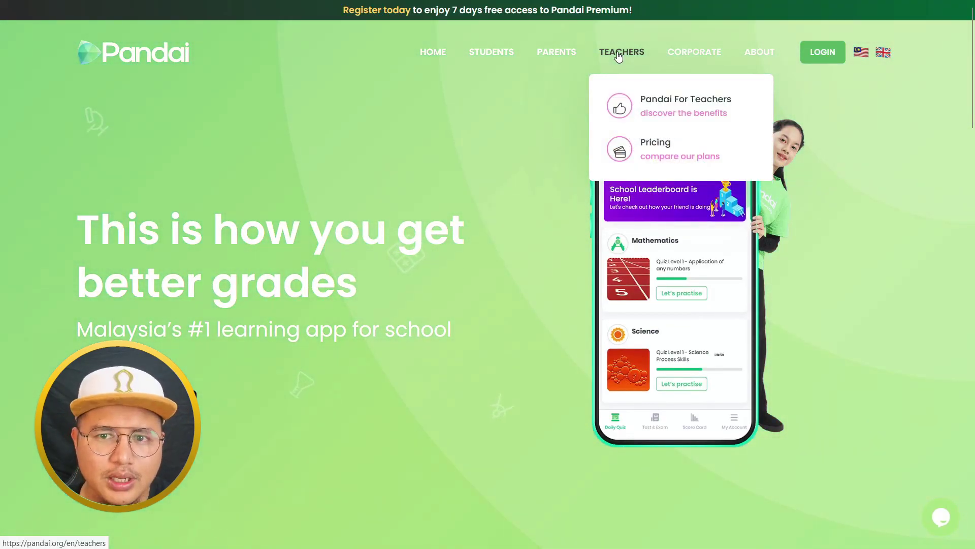
pyautogui.click(619, 56)
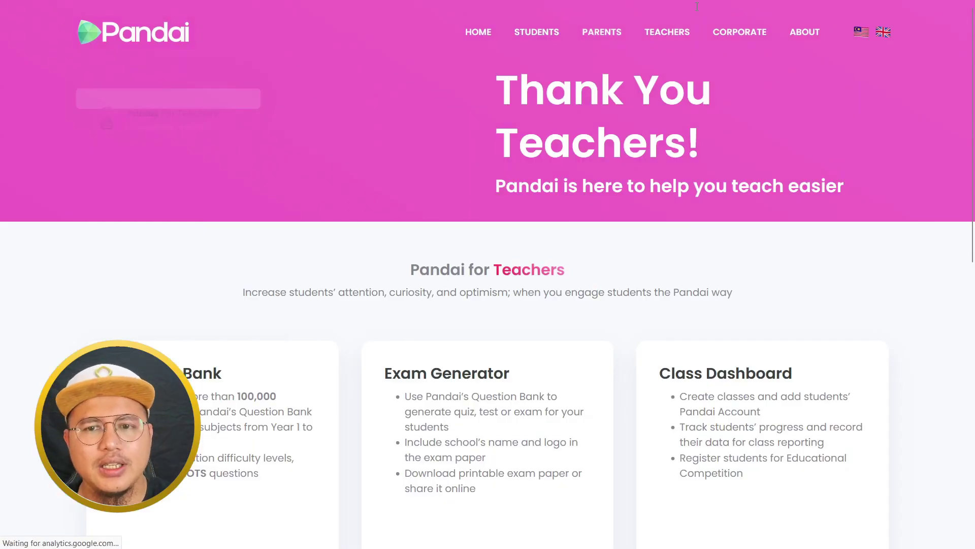
pyautogui.scroll(-15, 533, 442)
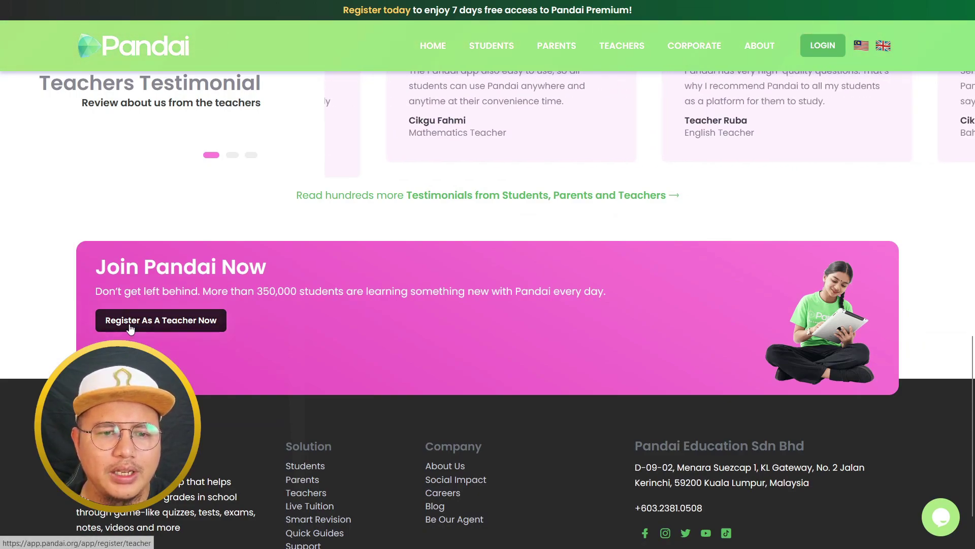
pyautogui.click(158, 323)
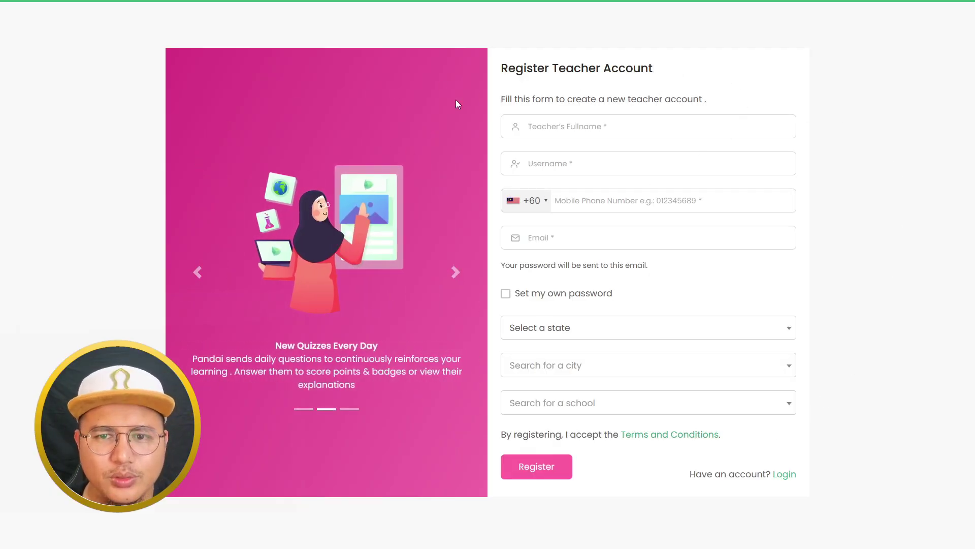
# Start entering the teacher's e-mail and enable setting an own password in the registration form.
pyautogui.click(592, 236)
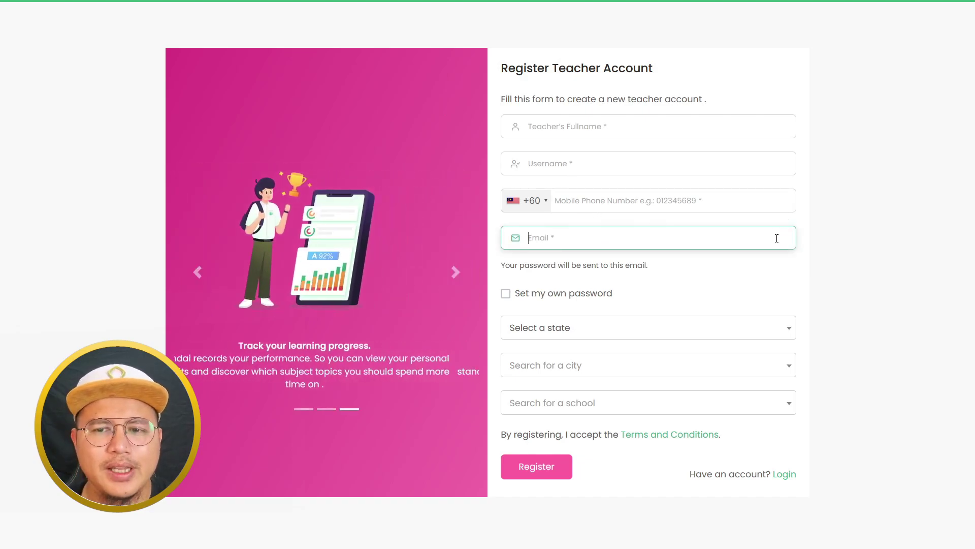
pyautogui.write('g-')
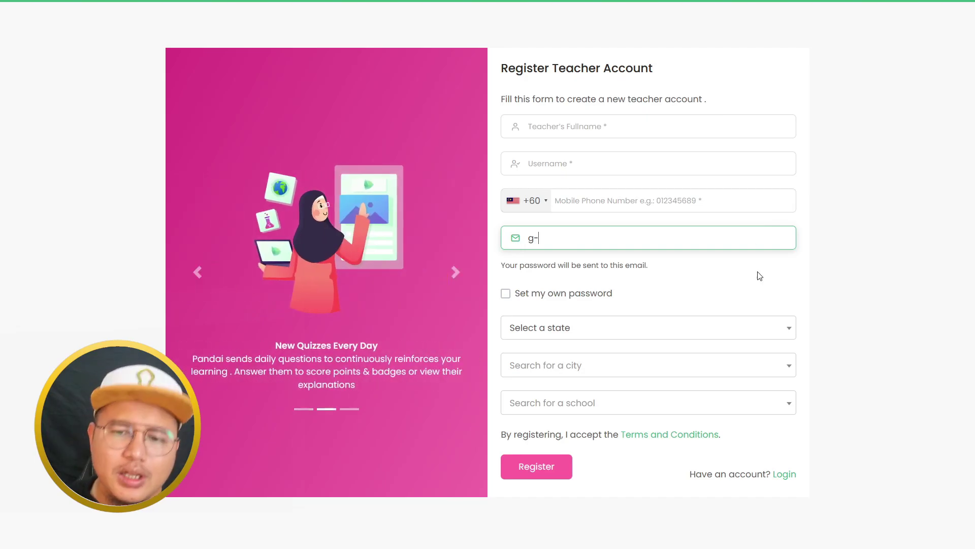
pyautogui.click(605, 300)
pyautogui.click(605, 288)
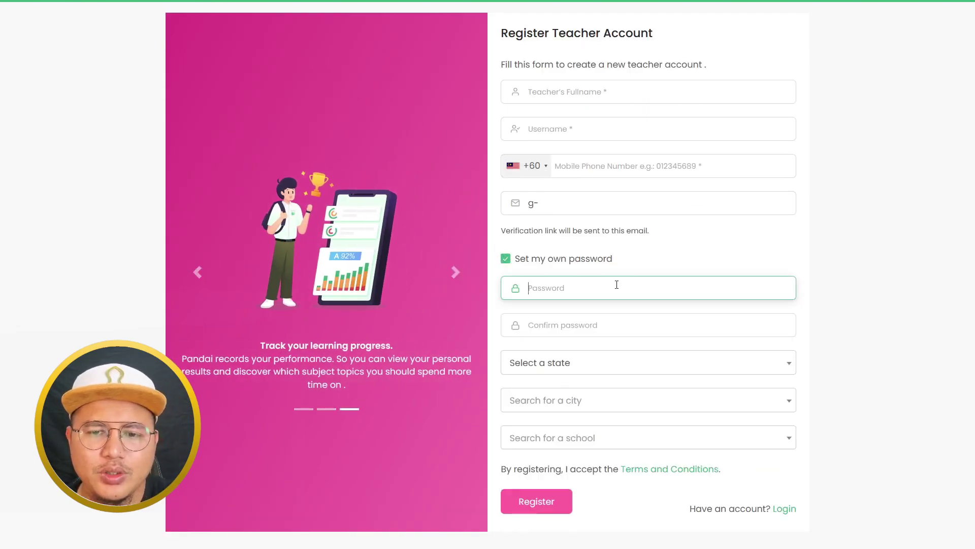
pyautogui.click(656, 321)
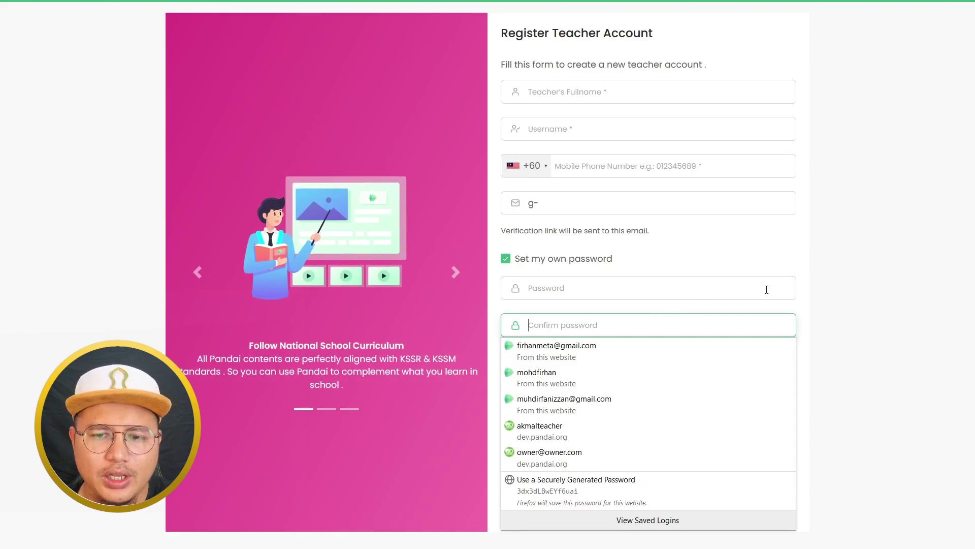
pyautogui.click(847, 242)
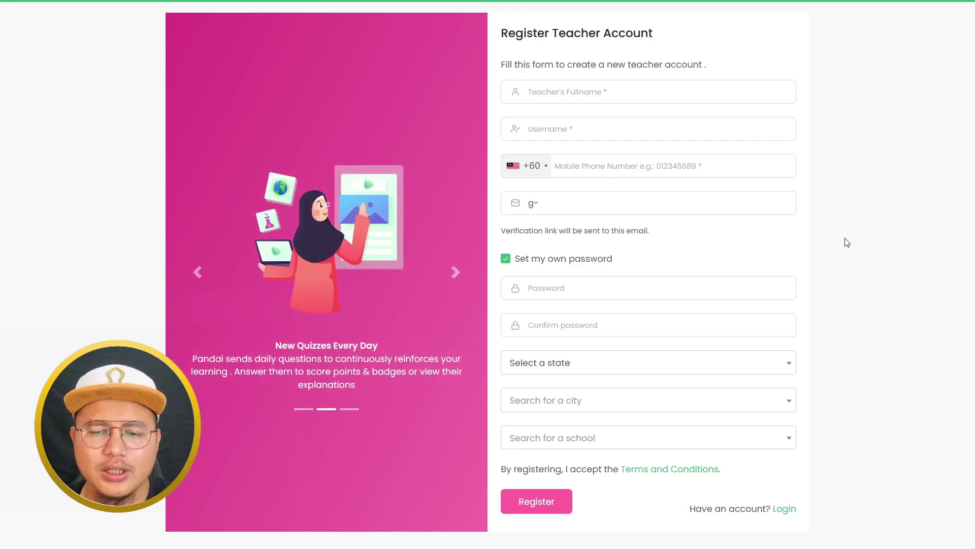
# Select PUTRAJAYA as the state in the registration form and open the city search.
pyautogui.click(699, 364)
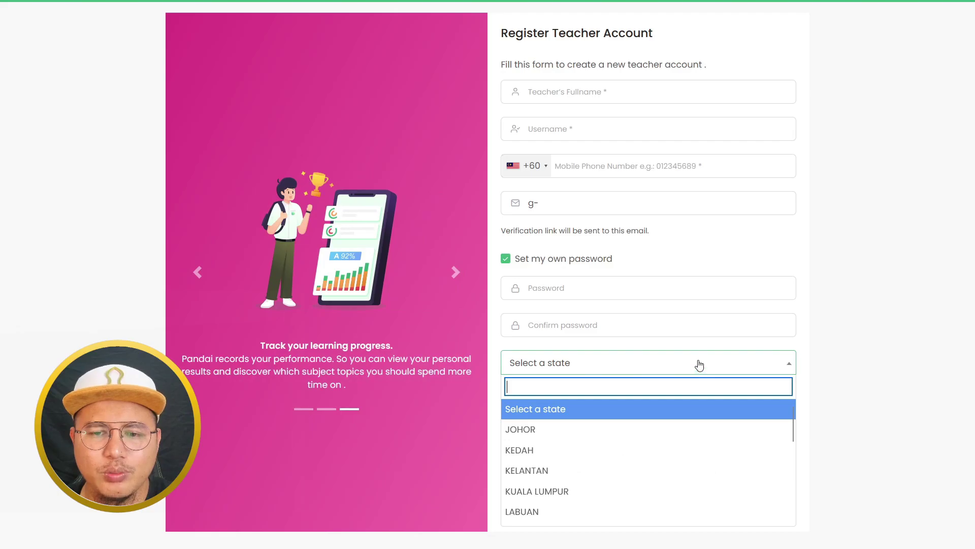
pyautogui.scroll(-5, 686, 450)
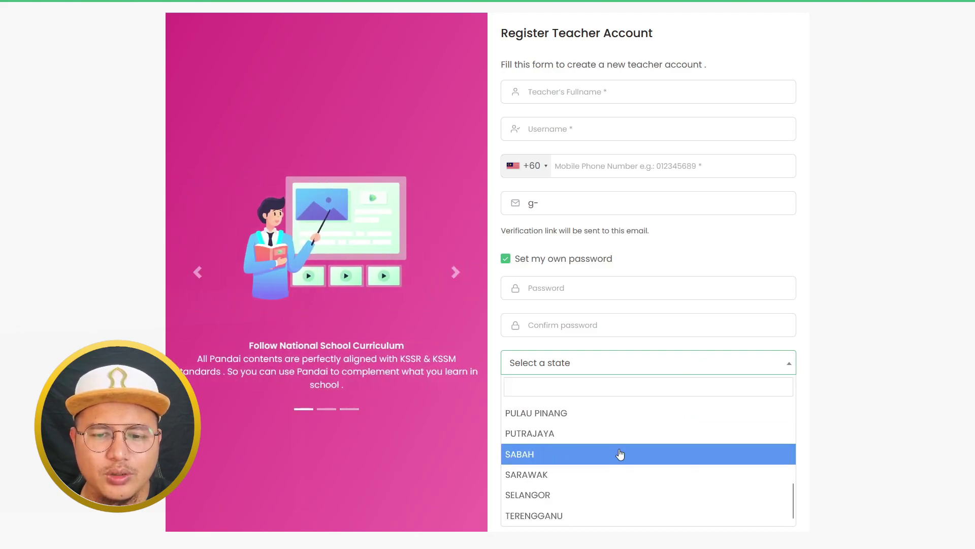
pyautogui.click(640, 430)
pyautogui.click(623, 401)
pyautogui.click(621, 401)
pyautogui.click(618, 400)
pyautogui.click(617, 401)
pyautogui.click(615, 399)
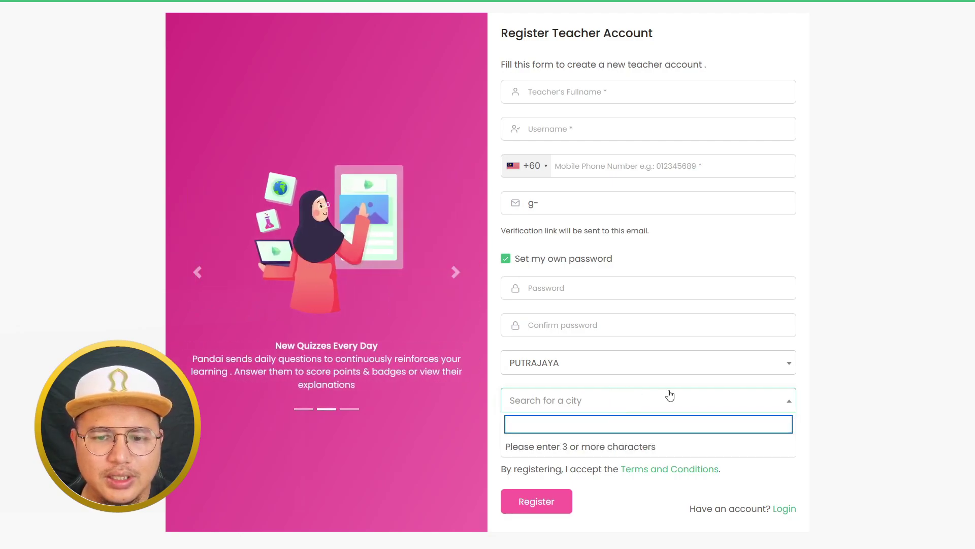
# Examine the city, school, full name and username fields of the registration form.
pyautogui.click(875, 378)
pyautogui.click(702, 432)
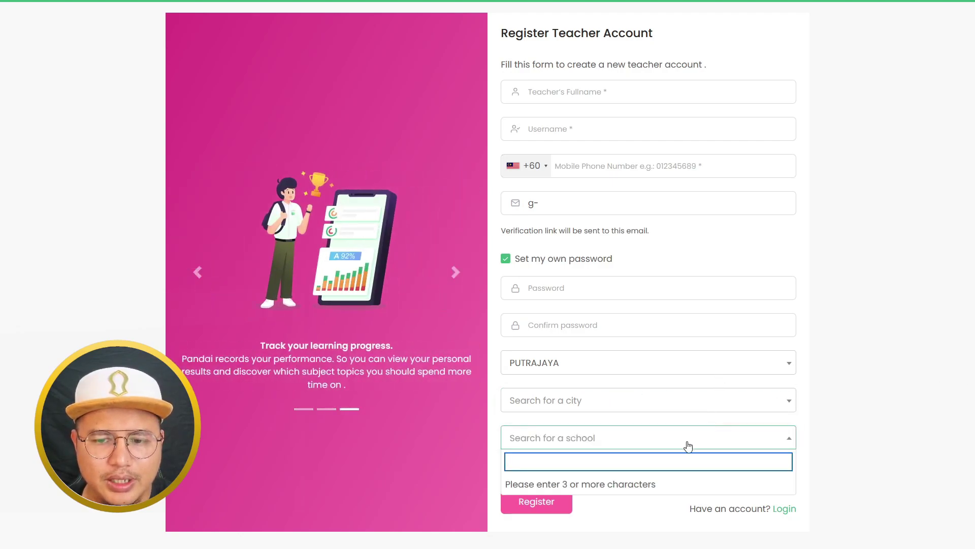
pyautogui.click(688, 446)
pyautogui.click(589, 88)
pyautogui.click(592, 131)
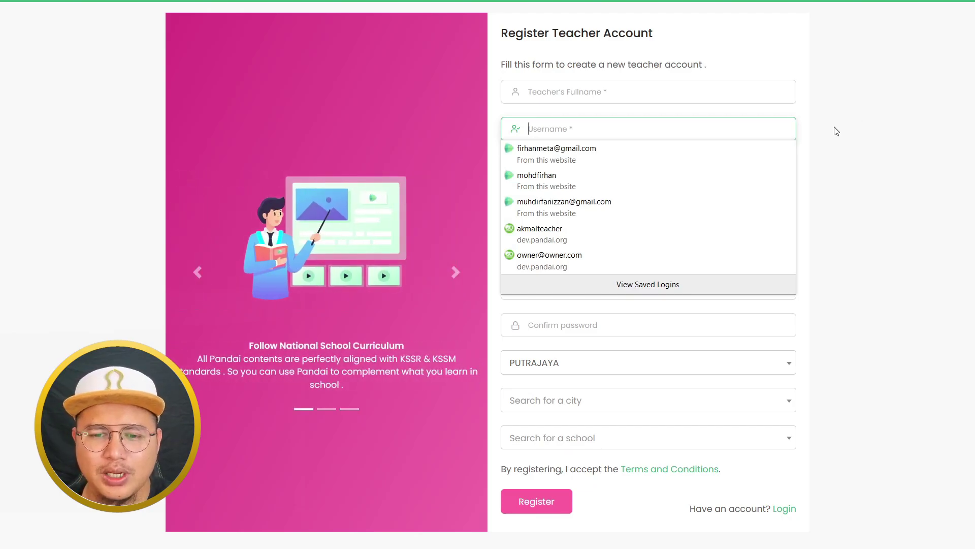
# Switch from registration to the login page and sign in with an existing Google account.
pyautogui.click(785, 508)
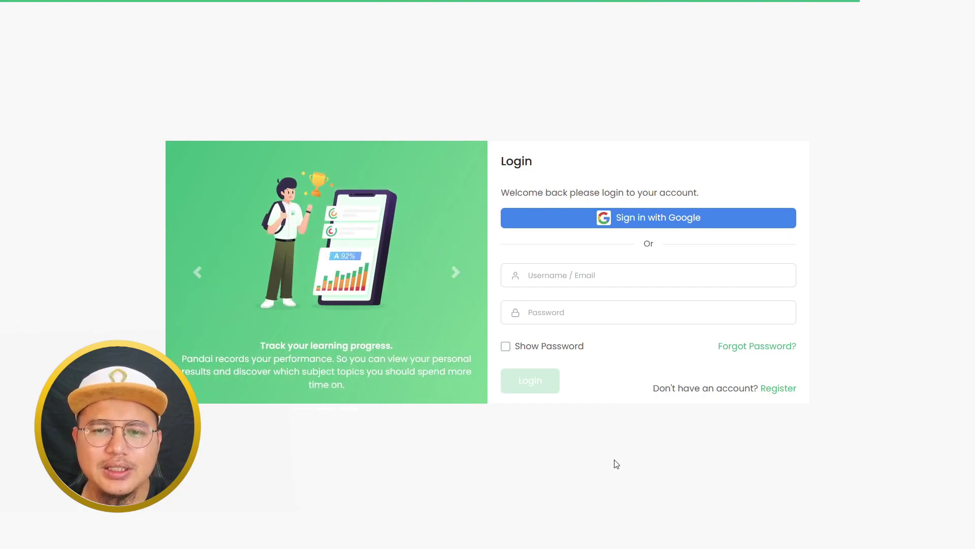
pyautogui.click(619, 228)
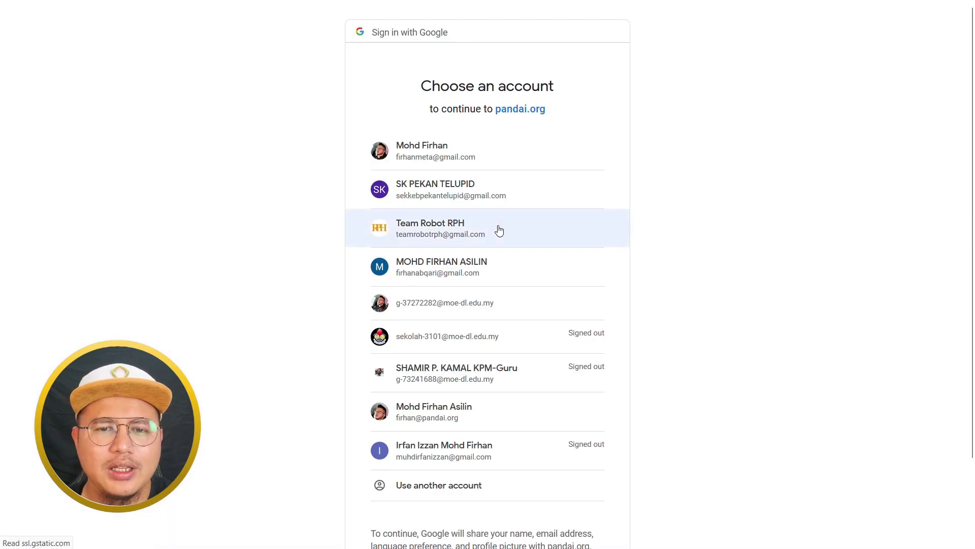
pyautogui.click(482, 163)
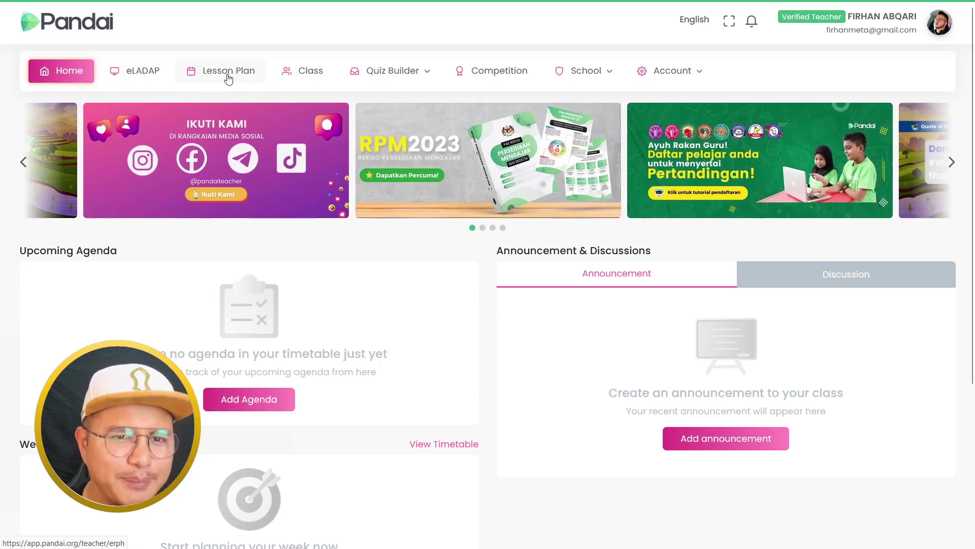
# Start a new class in the Lesson Plan section and name it Kelas 4 Pandai.
pyautogui.click(228, 79)
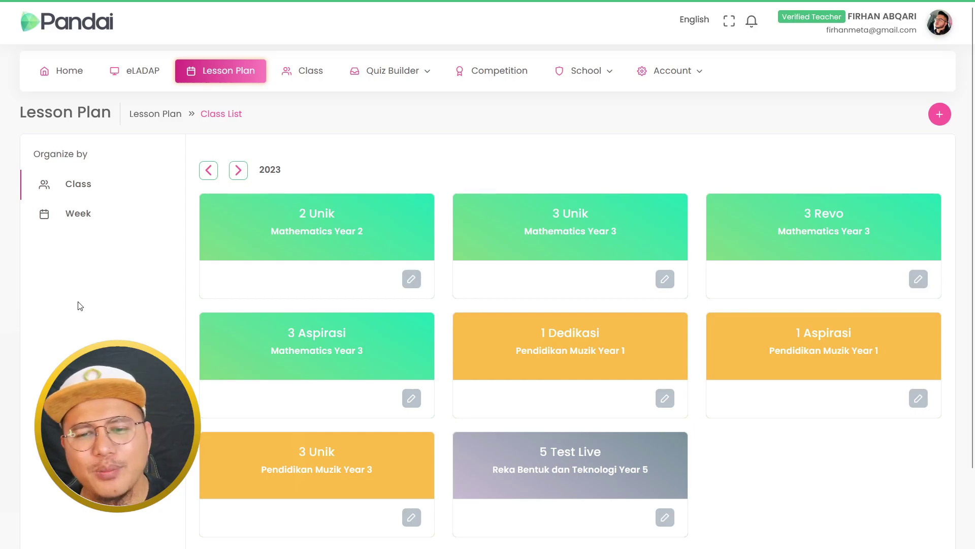
pyautogui.click(940, 114)
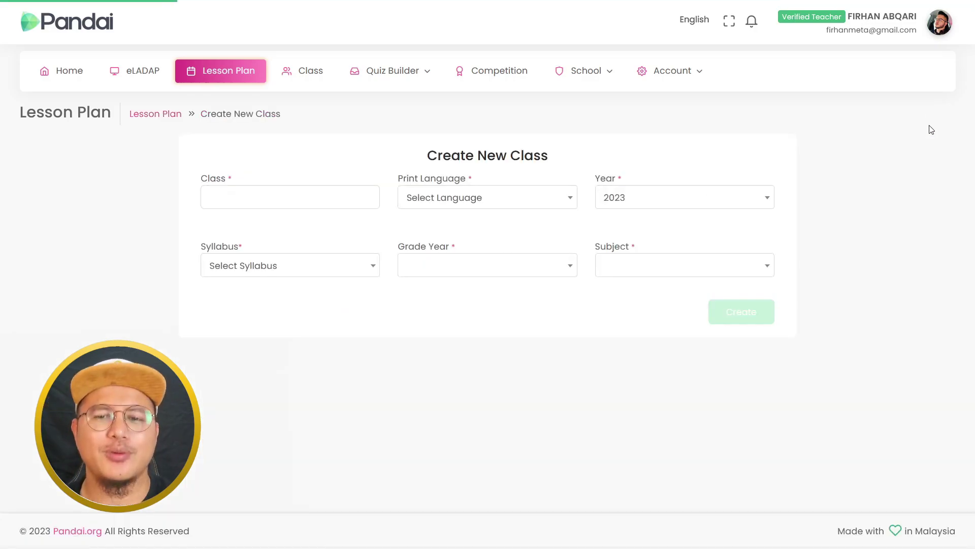
pyautogui.click(158, 116)
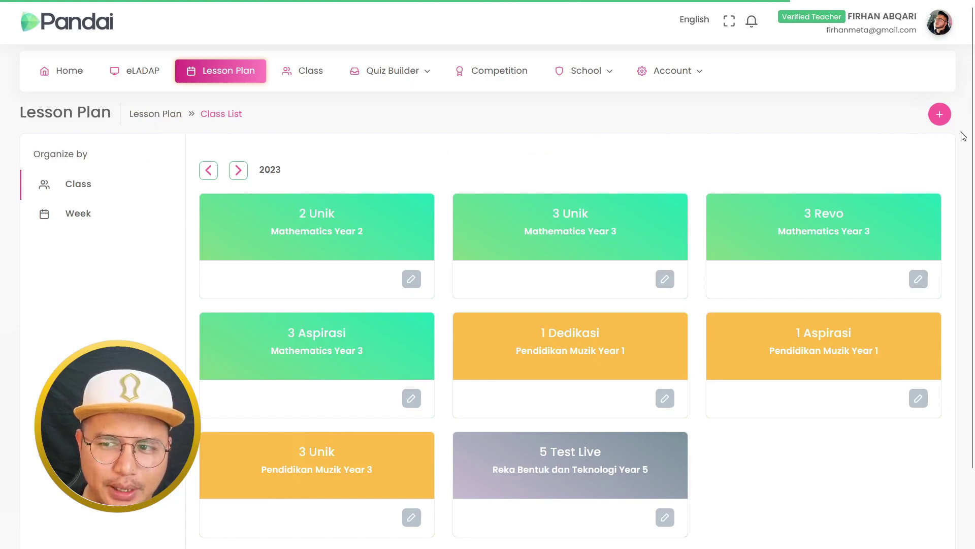
pyautogui.click(941, 114)
pyautogui.click(364, 199)
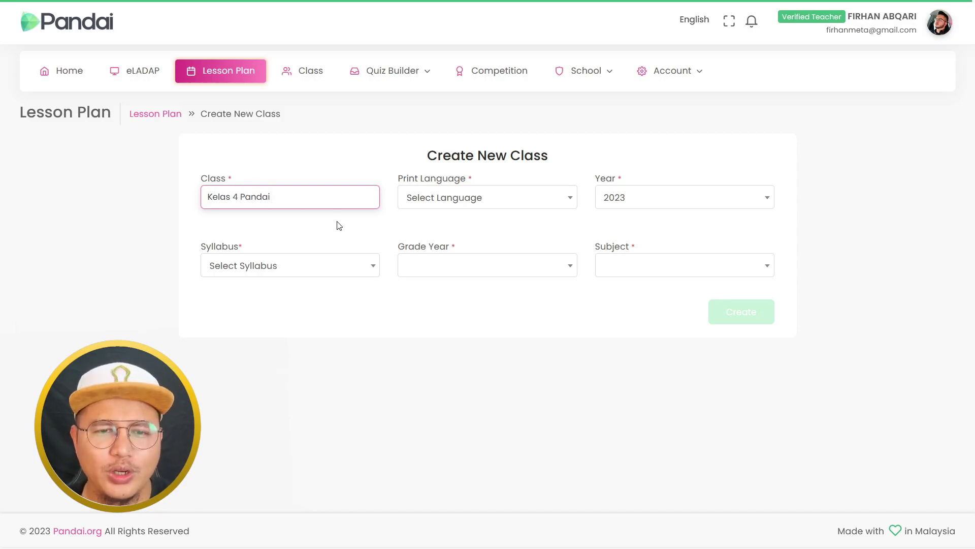
# Set the new class's print language to Bahasa Melayu.
pyautogui.click(522, 203)
pyautogui.click(484, 203)
pyautogui.click(484, 203)
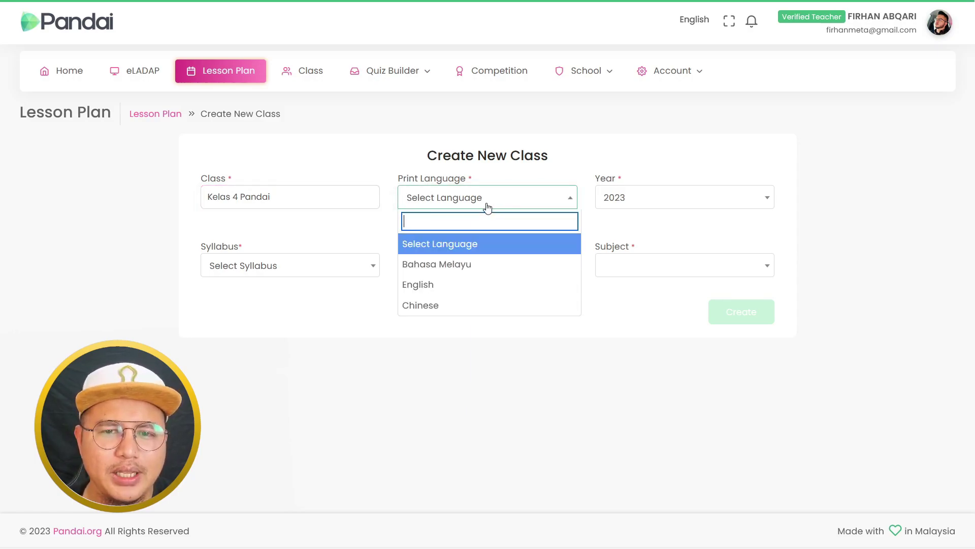
pyautogui.click(380, 235)
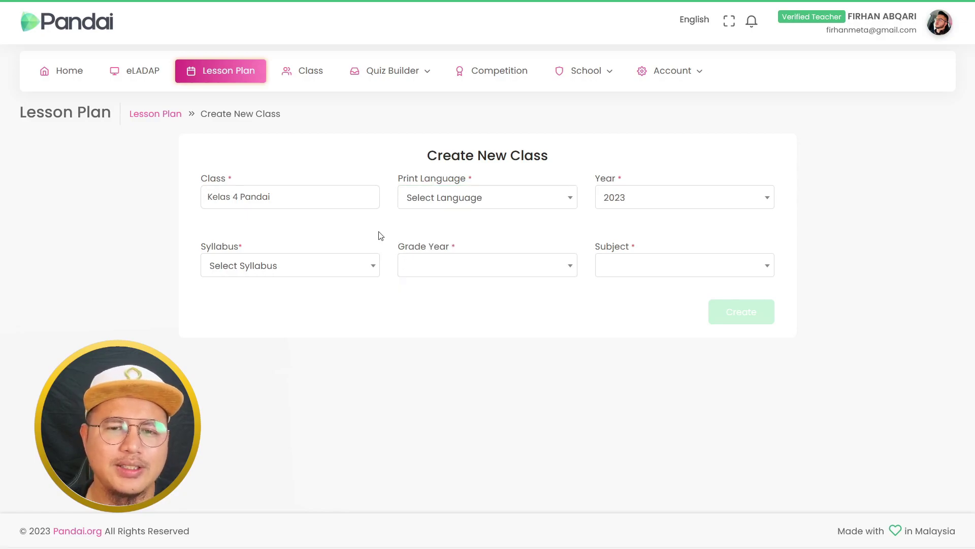
pyautogui.click(476, 191)
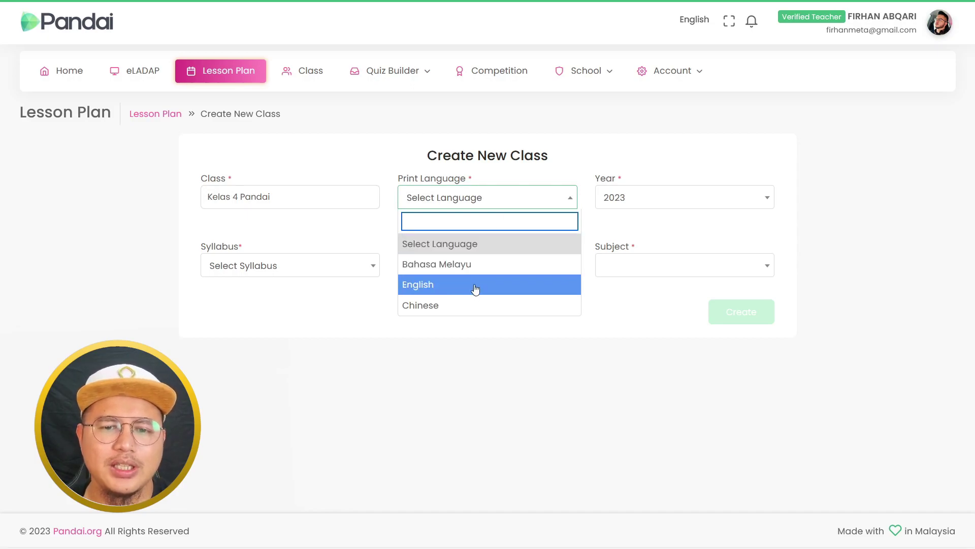
pyautogui.click(492, 197)
pyautogui.click(492, 197)
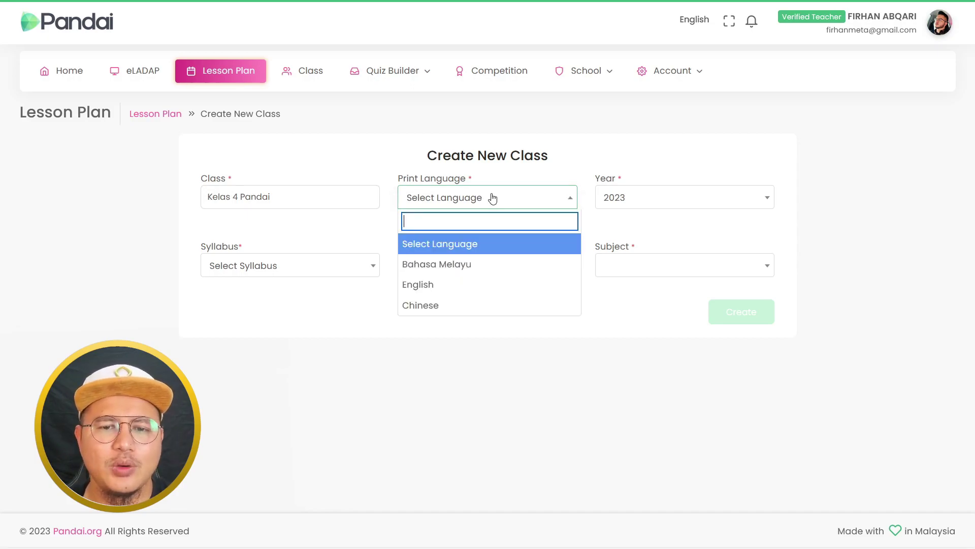
pyautogui.click(523, 205)
pyautogui.click(522, 205)
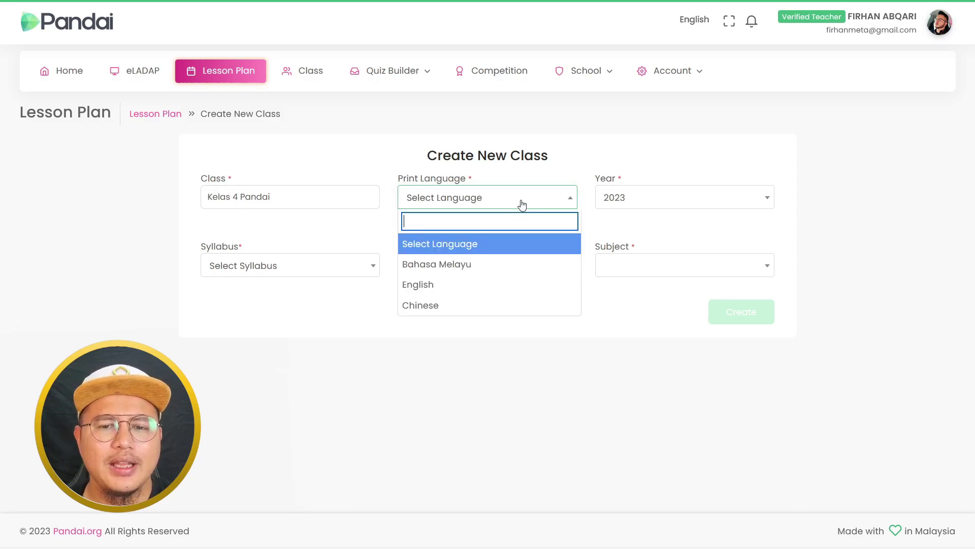
pyautogui.click(489, 264)
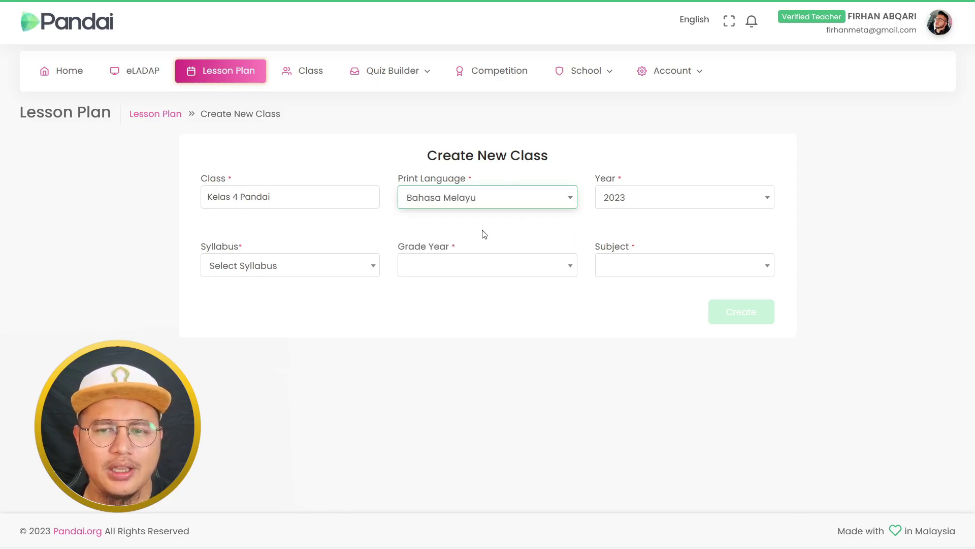
# Review the available years for the new class and keep 2023.
pyautogui.click(645, 205)
pyautogui.click(645, 202)
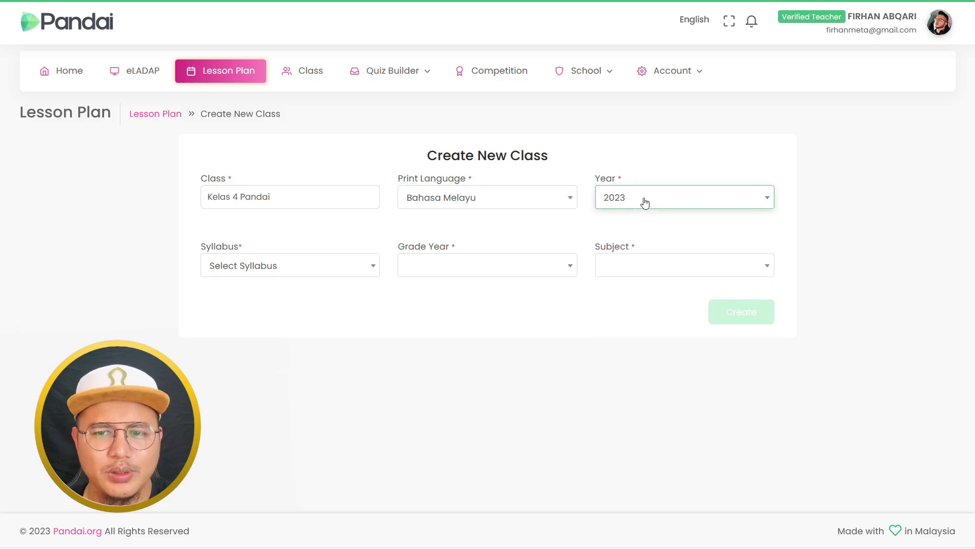
pyautogui.click(629, 206)
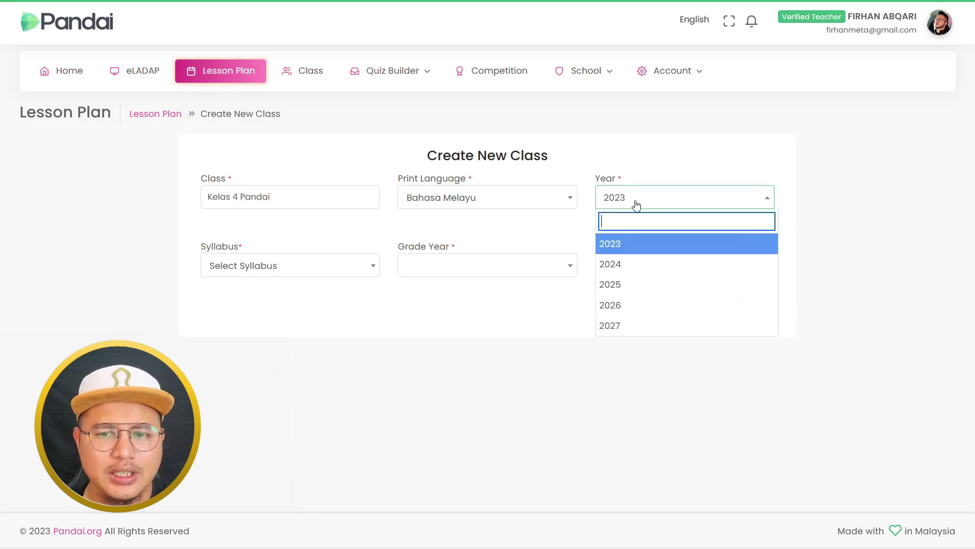
pyautogui.click(663, 204)
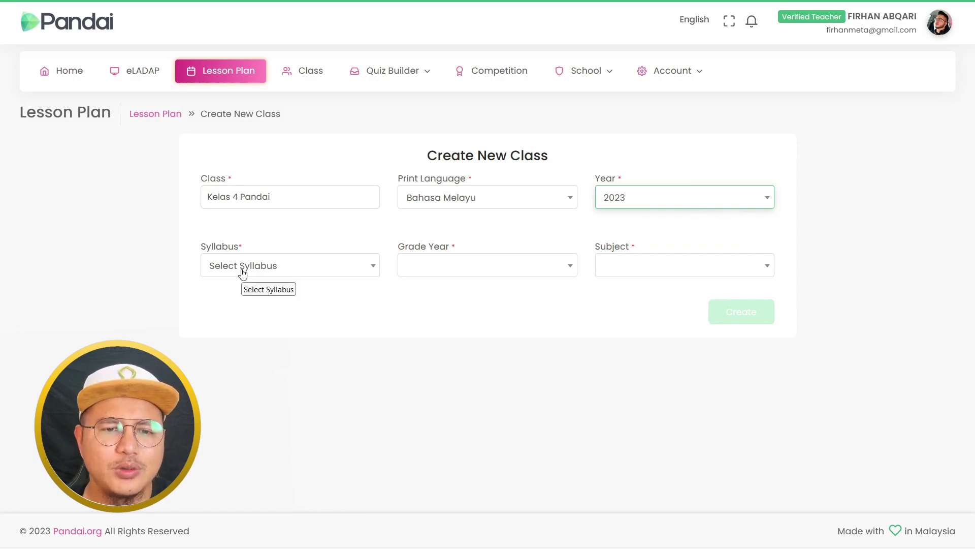
# Set the syllabus to Kurikulum Standard Sekolah Rendah (KSSR) and the grade year to Year 4.
pyautogui.click(261, 274)
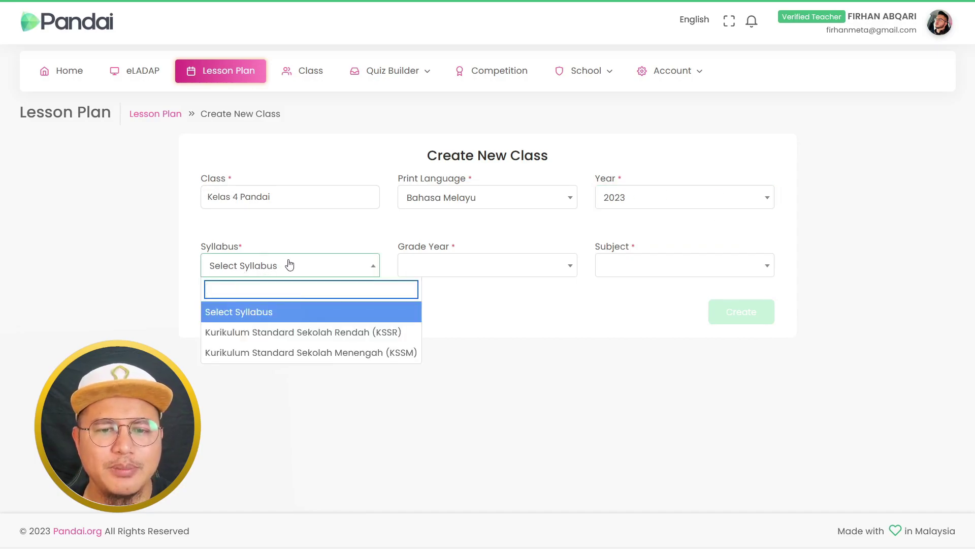
pyautogui.click(295, 331)
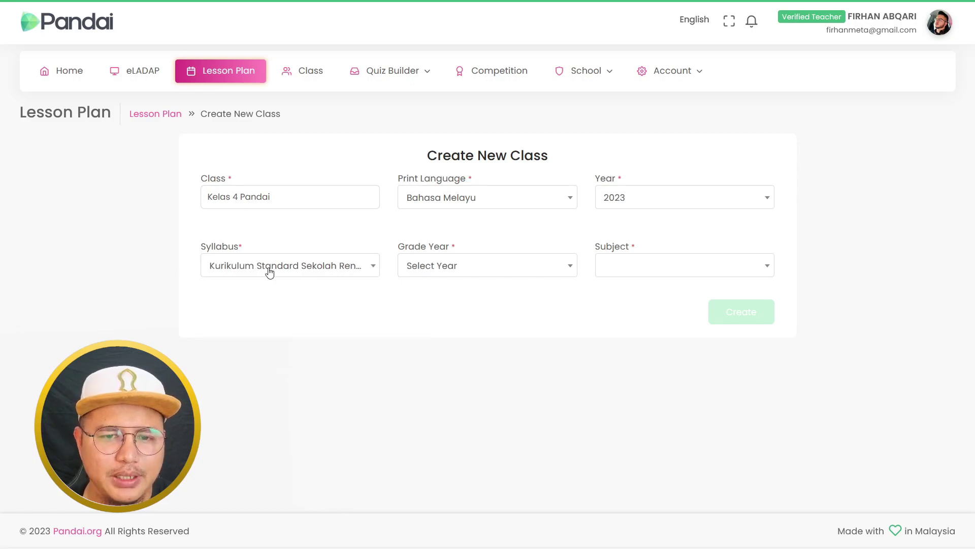
pyautogui.click(233, 272)
pyautogui.click(245, 330)
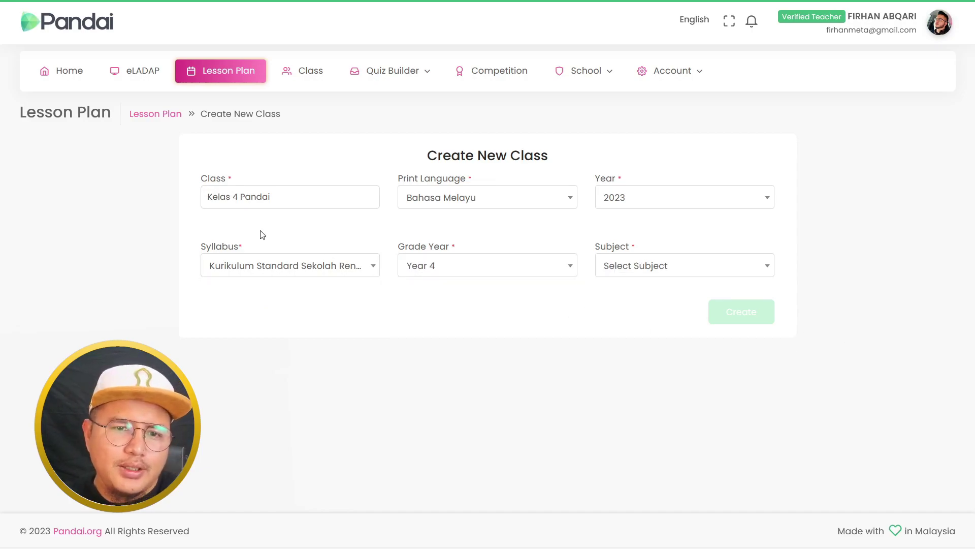
pyautogui.click(321, 200)
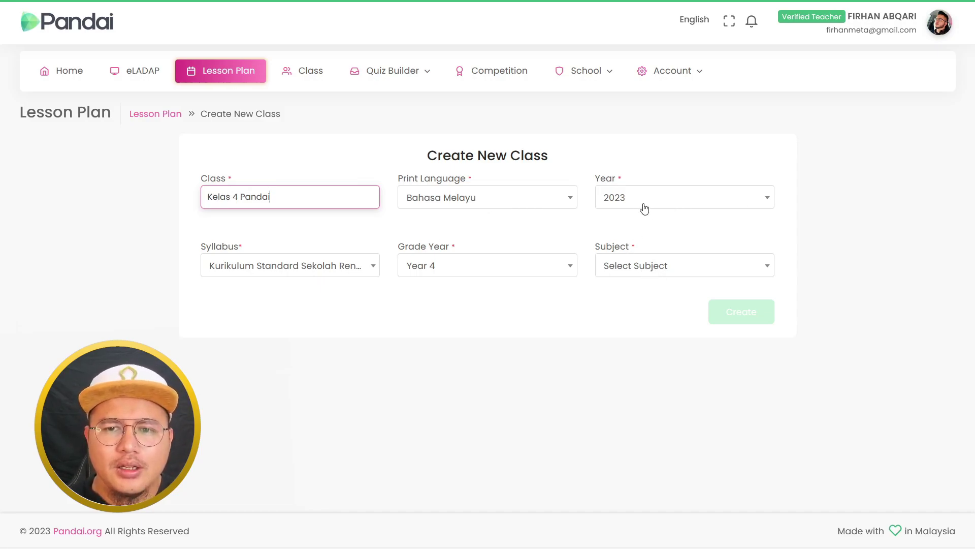
# Review the syllabus and grade year options and keep Kurikulum Standard Sekolah Rendah (KSSR) and Year 4.
pyautogui.click(294, 268)
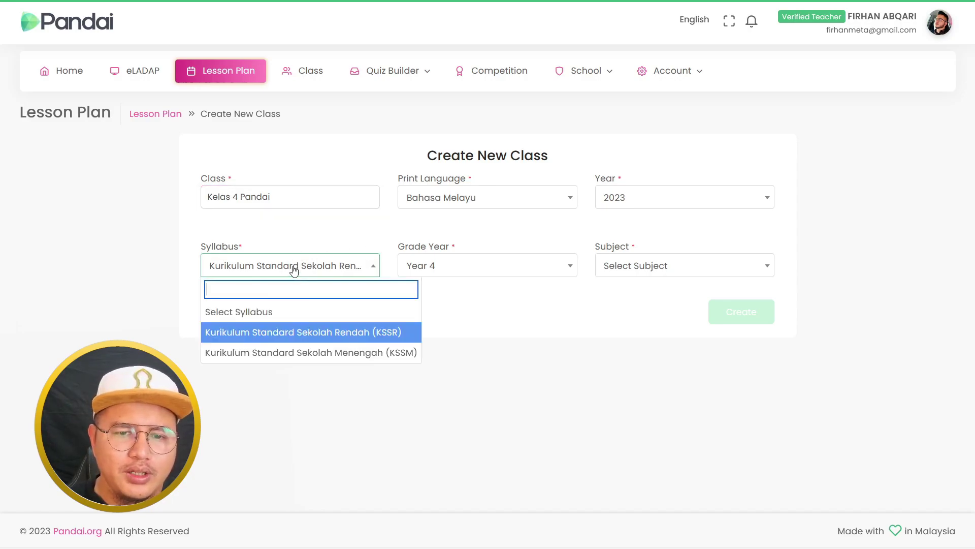
pyautogui.click(323, 332)
pyautogui.click(452, 274)
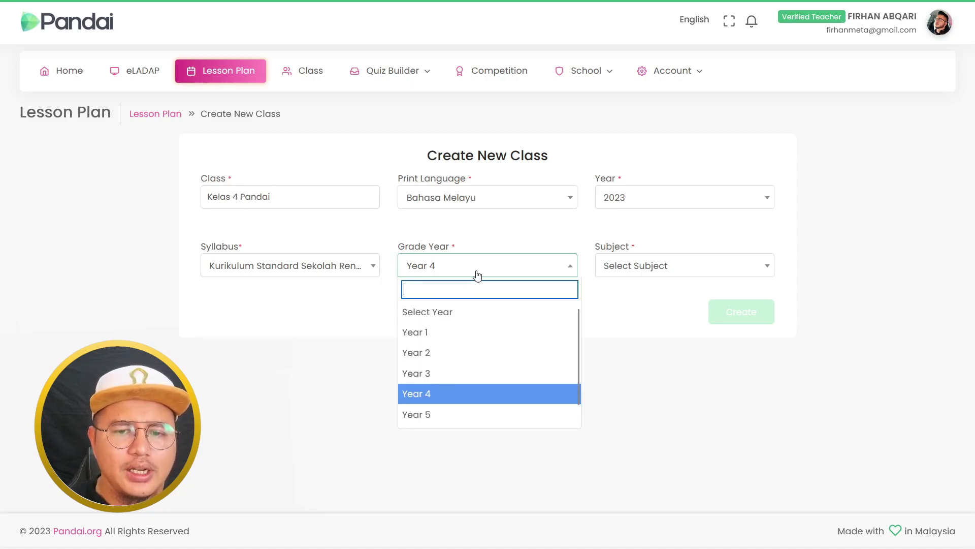
pyautogui.click(549, 394)
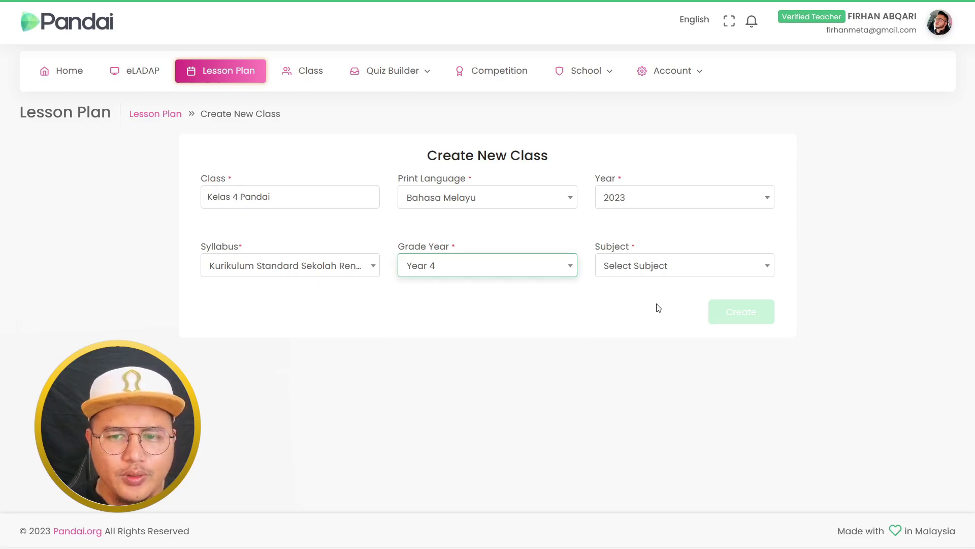
# Set the subject to KSSR-SJ : Sejarah and create the class.
pyautogui.click(667, 274)
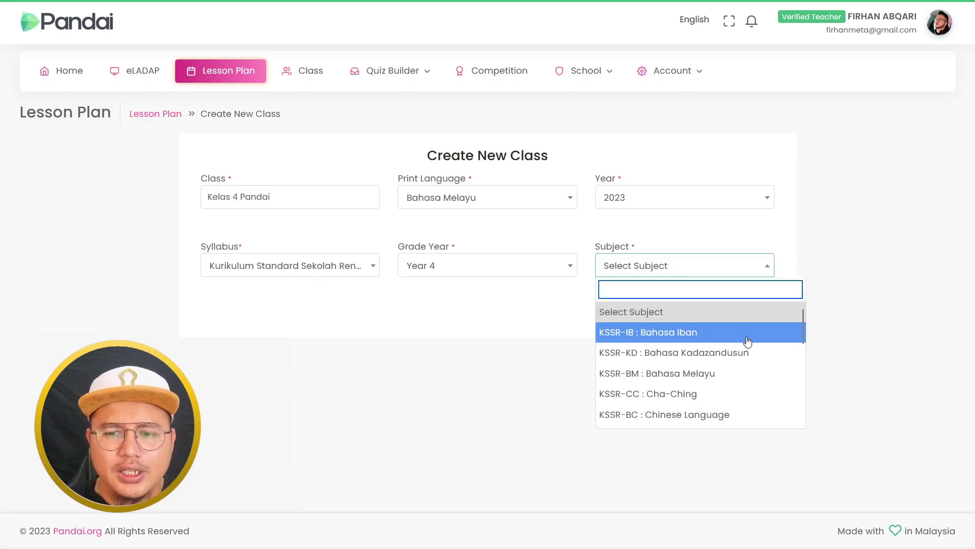
pyautogui.scroll(-2, 747, 340)
pyautogui.scroll(-3, 710, 345)
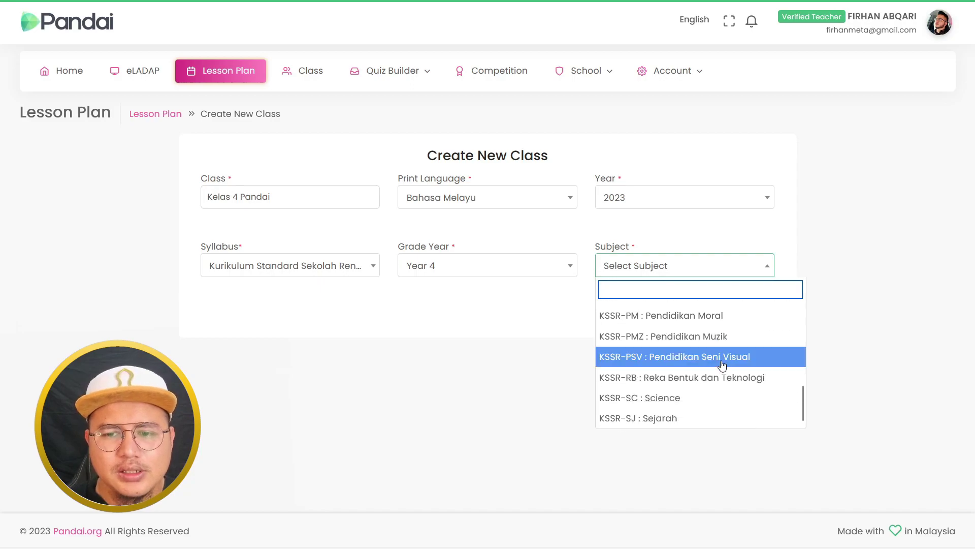
pyautogui.click(718, 414)
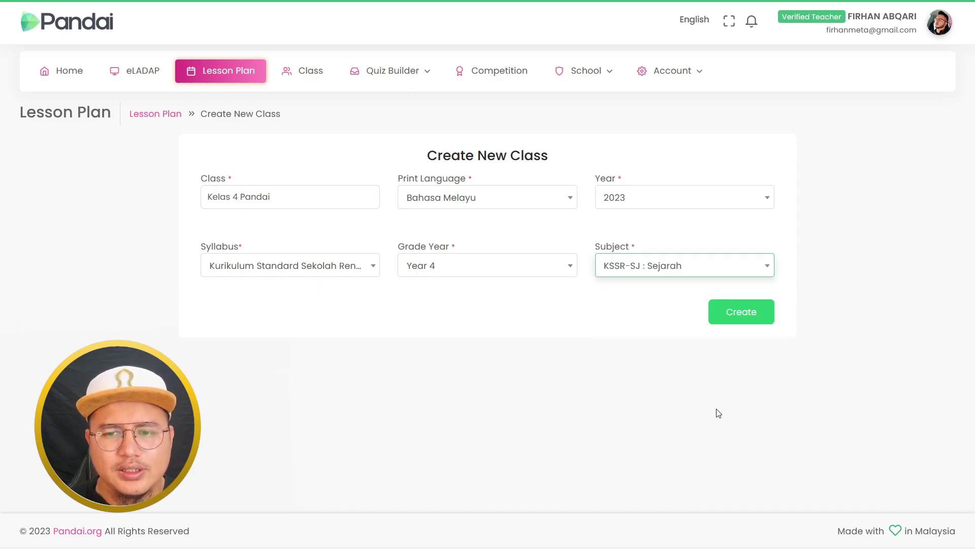
pyautogui.click(736, 317)
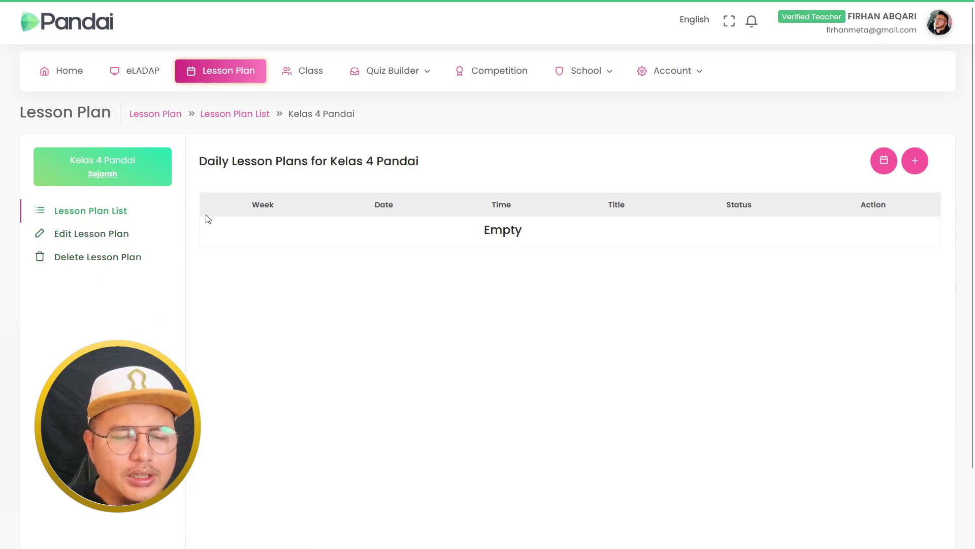
pyautogui.click(102, 237)
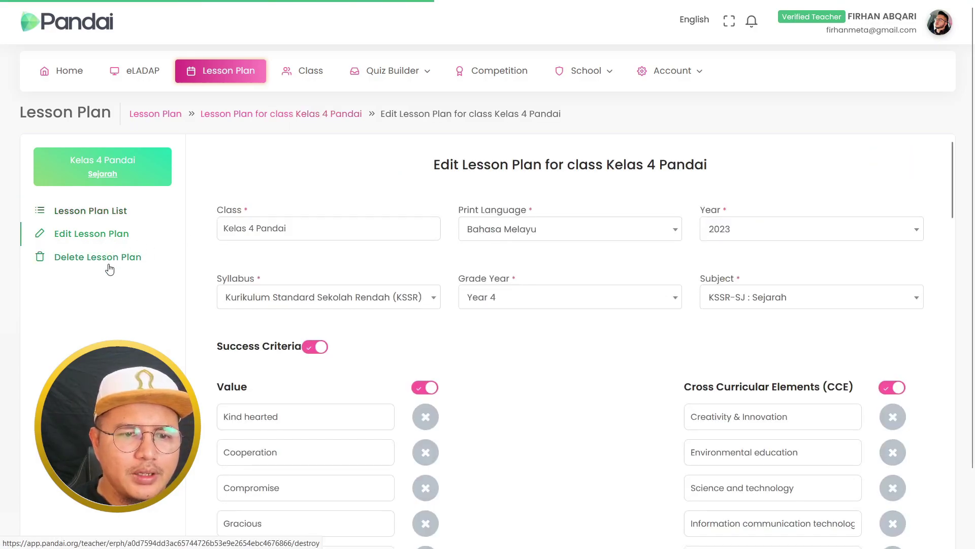
pyautogui.click(108, 259)
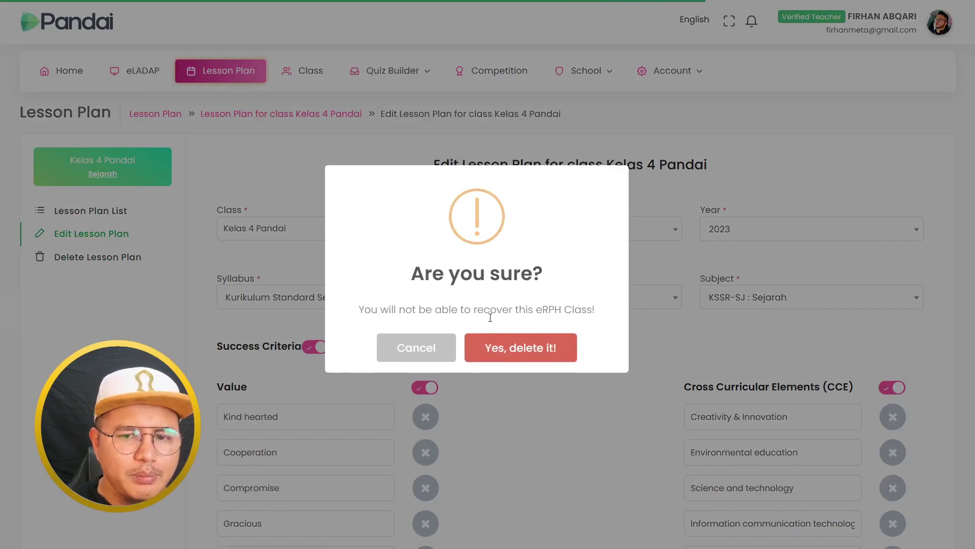
pyautogui.click(435, 350)
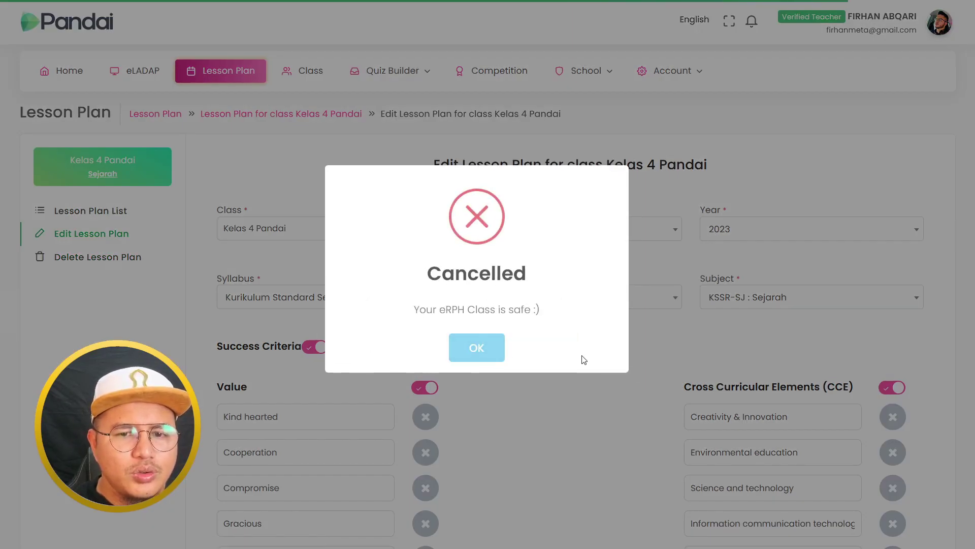
pyautogui.click(496, 348)
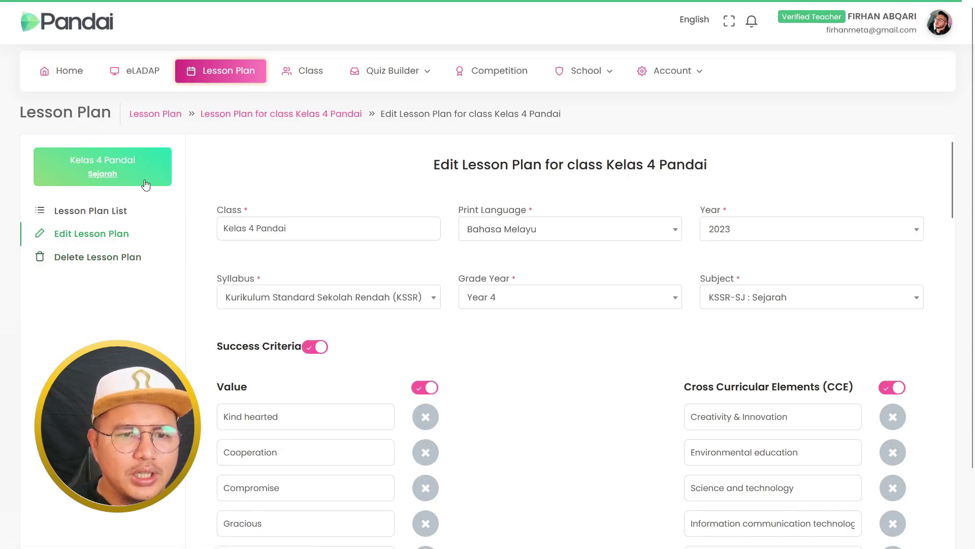
# Examine the class details and success criteria lists on the edit page of Kelas 4 Pandai.
pyautogui.click(91, 234)
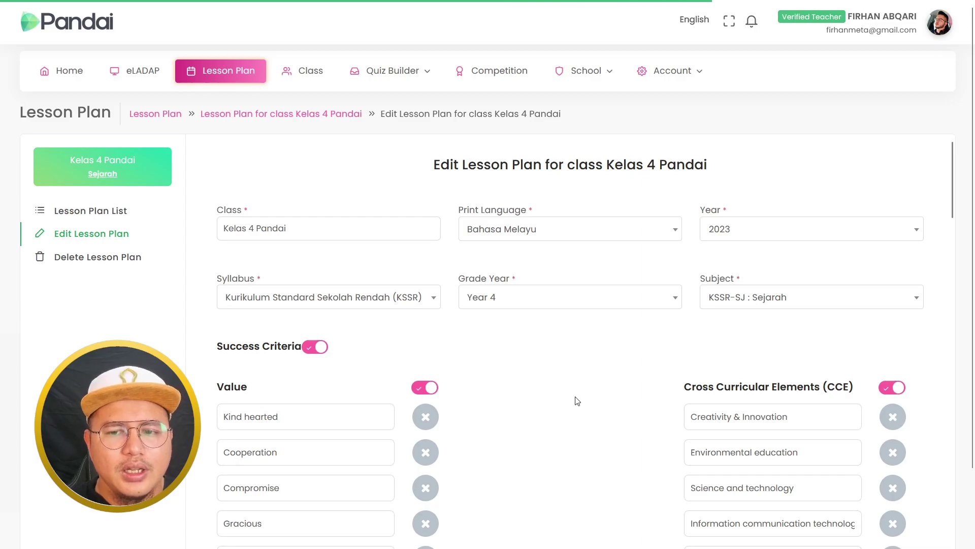
pyautogui.scroll(-5, 577, 400)
pyautogui.scroll(-10, 577, 400)
pyautogui.scroll(-10, 574, 395)
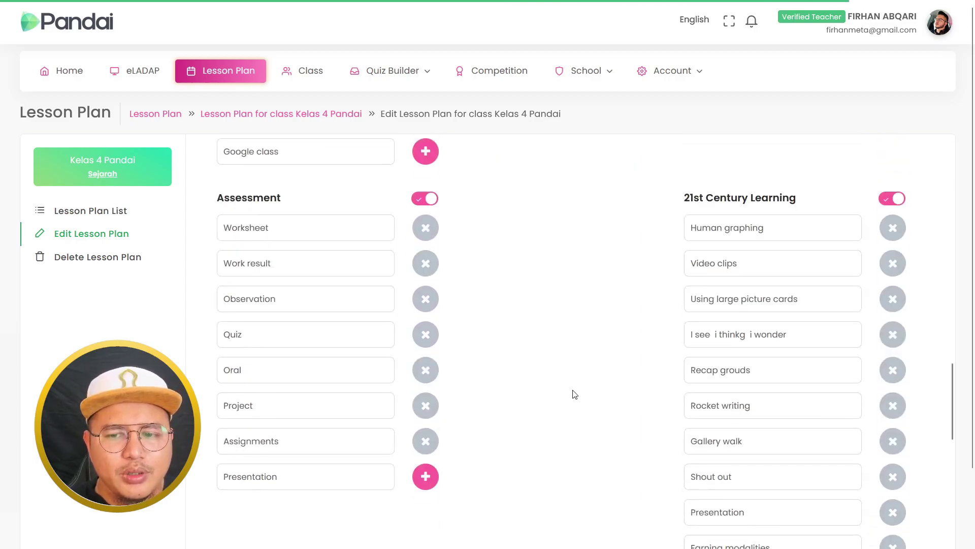
pyautogui.scroll(-10, 574, 394)
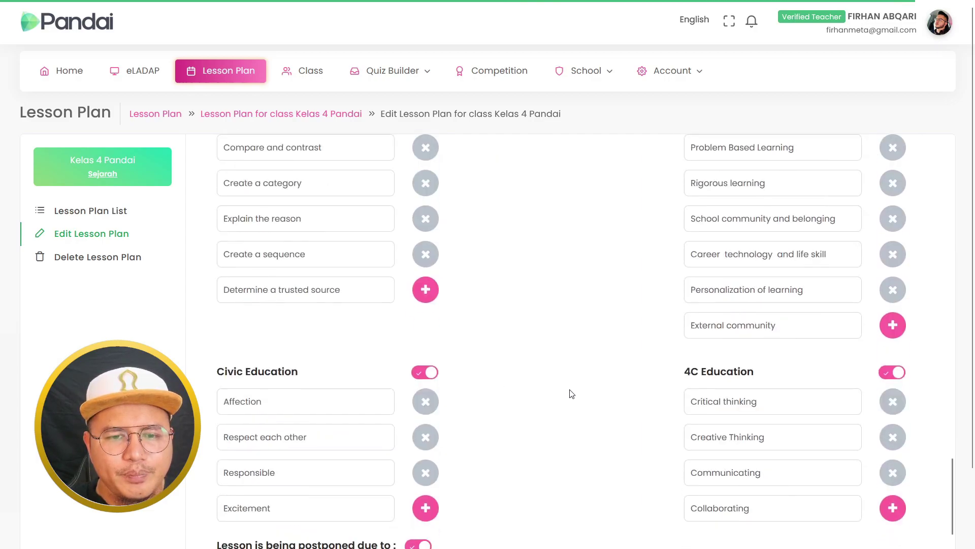
pyautogui.scroll(15, 559, 371)
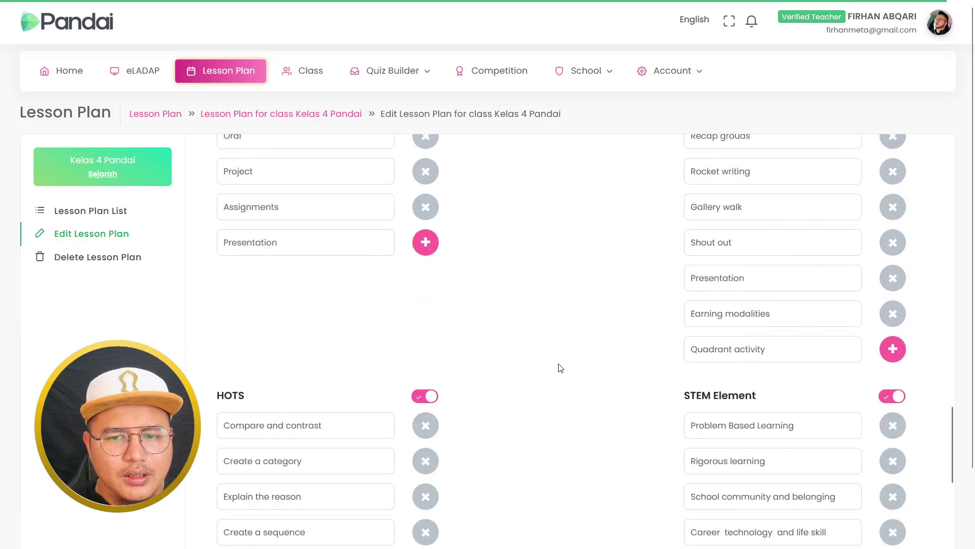
pyautogui.scroll(3, 560, 367)
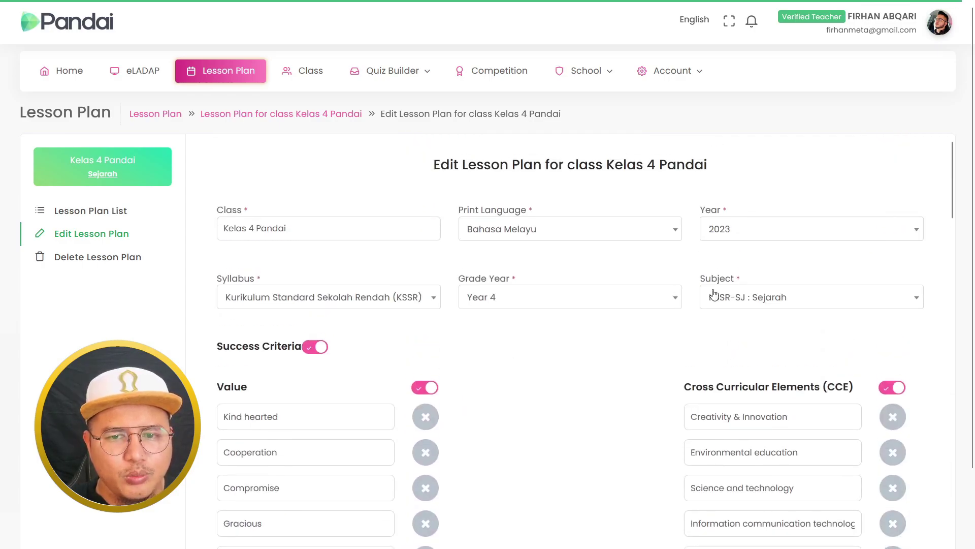
# Start a new daily lesson plan for Kelas 4 Pandai and set its week to 2.
pyautogui.click(113, 211)
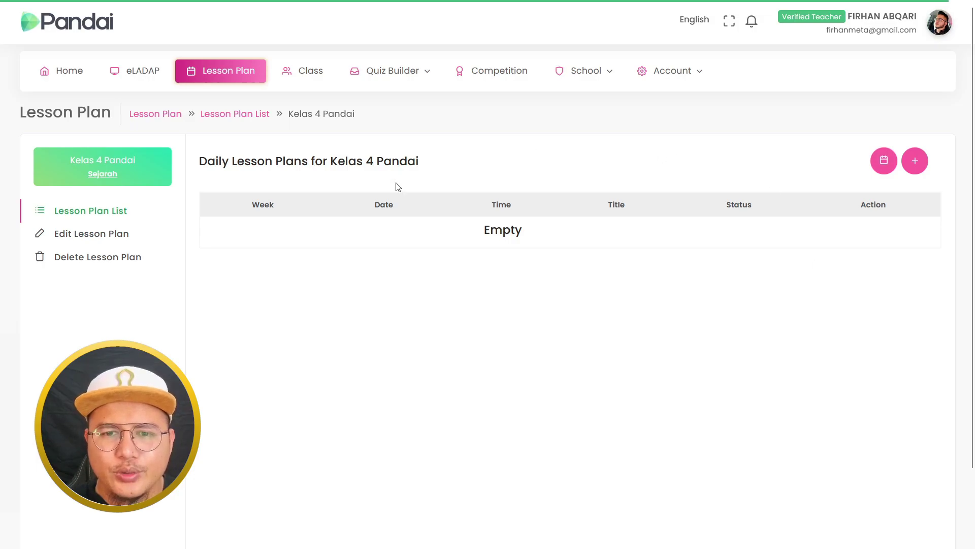
pyautogui.click(923, 165)
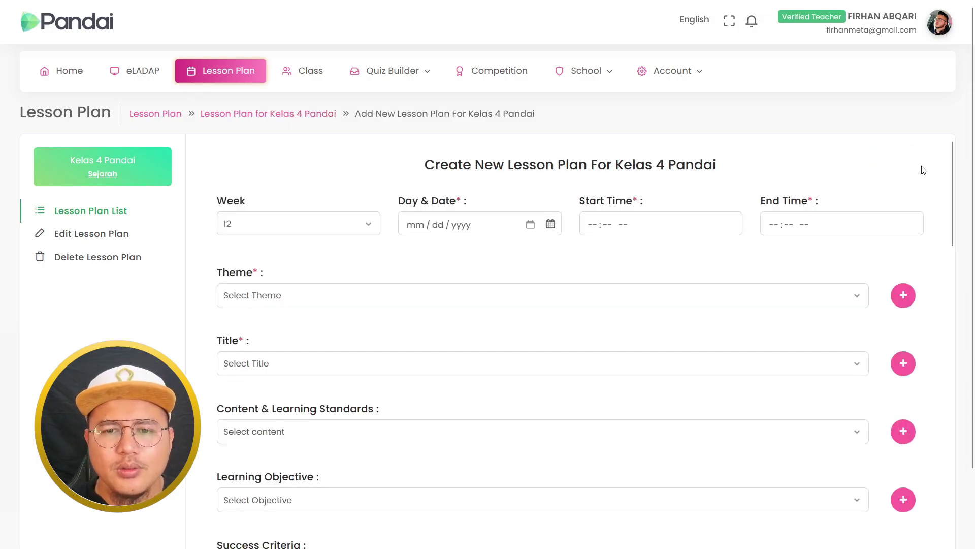
pyautogui.click(372, 229)
pyautogui.scroll(5, 320, 298)
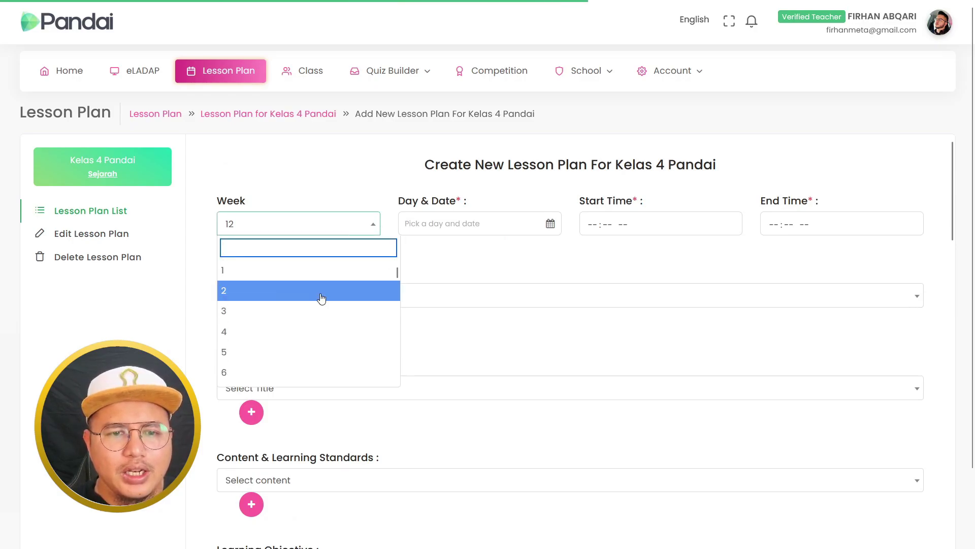
pyautogui.click(321, 223)
pyautogui.scroll(5, 272, 283)
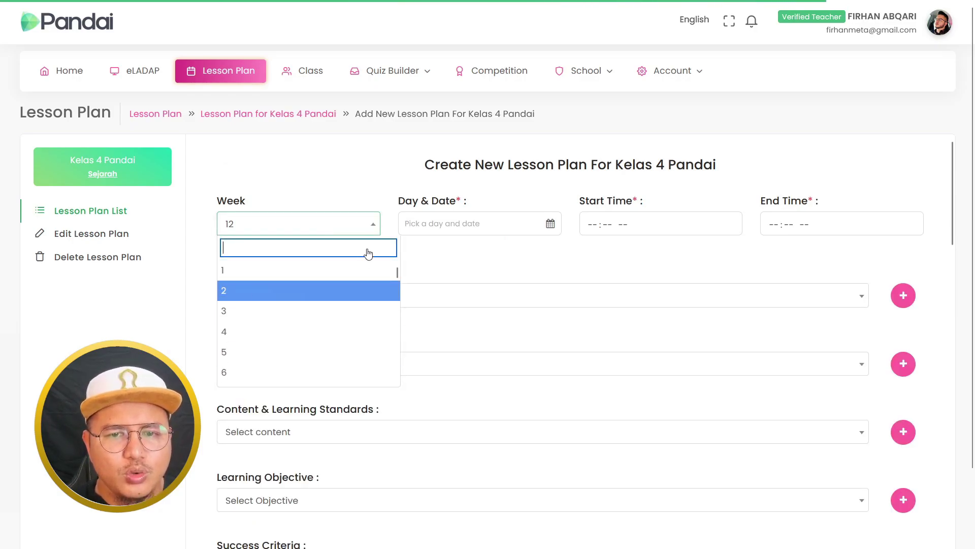
pyautogui.click(264, 290)
# Schedule the lesson for Monday 27 March, 2023, from 07:00 AM to 08:00 AM.
pyautogui.click(411, 232)
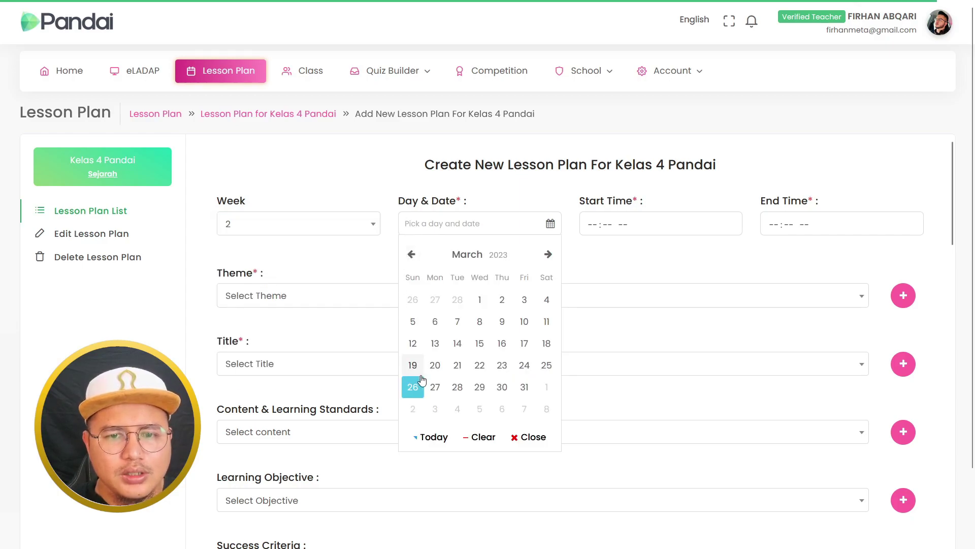
pyautogui.click(436, 389)
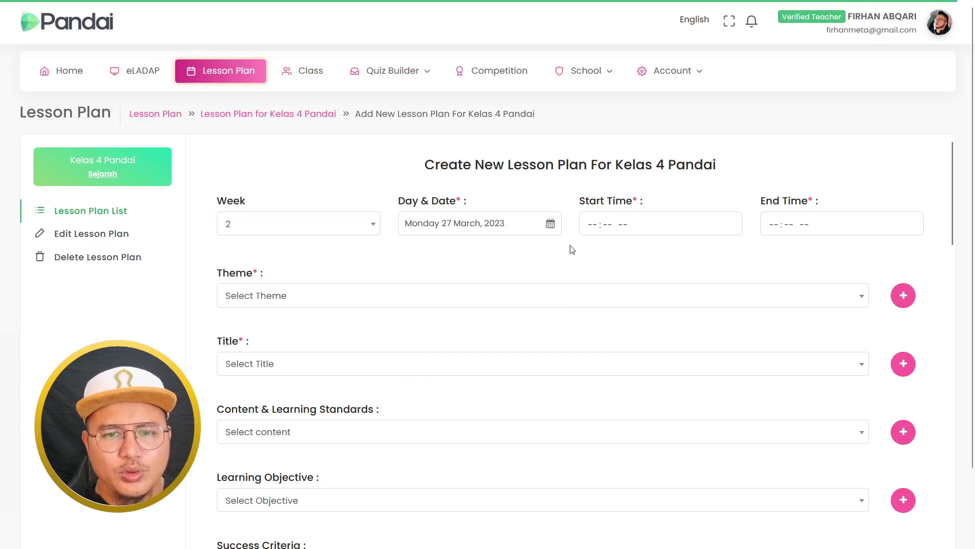
pyautogui.click(587, 232)
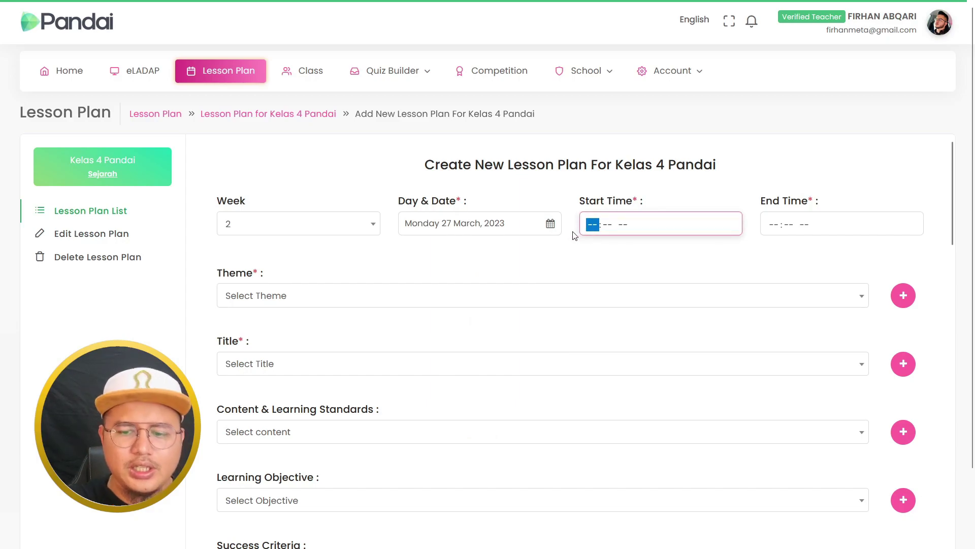
pyautogui.write('0700')
pyautogui.press('Tab')
pyautogui.write('0')
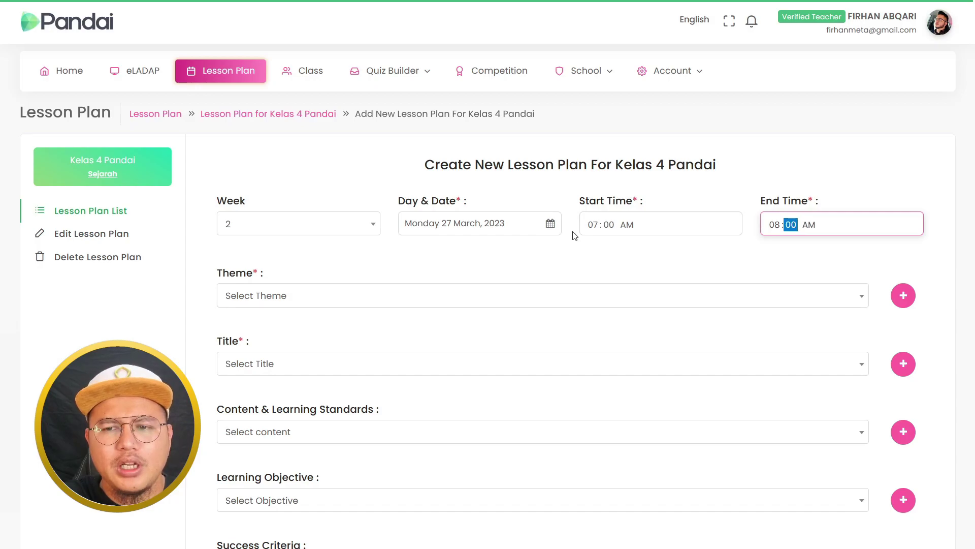
# Set the lesson's theme to KSSR-Y4-SJ-01 : Mengenali Sejarah and its title to Mengenali Sejarah.
pyautogui.click(426, 305)
pyautogui.click(428, 370)
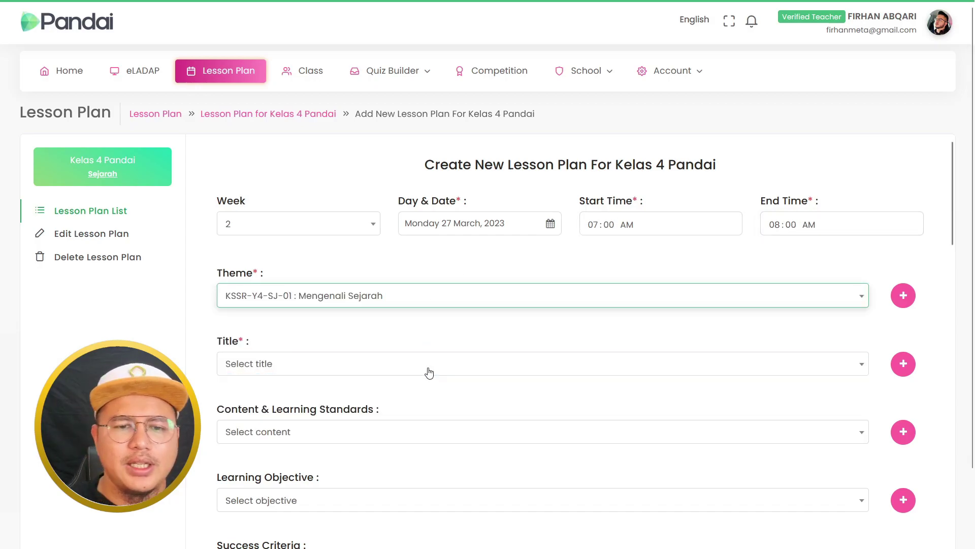
pyautogui.click(429, 373)
pyautogui.click(373, 440)
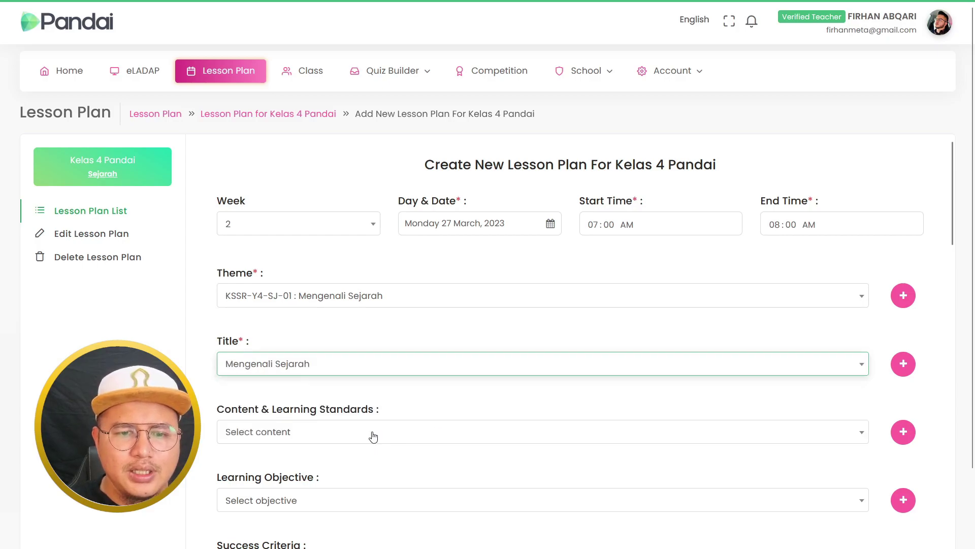
# Set the learning objective to Pengertian dan Kemahiran Ilmu Sejarah.
pyautogui.scroll(-3, 305, 338)
pyautogui.click(305, 336)
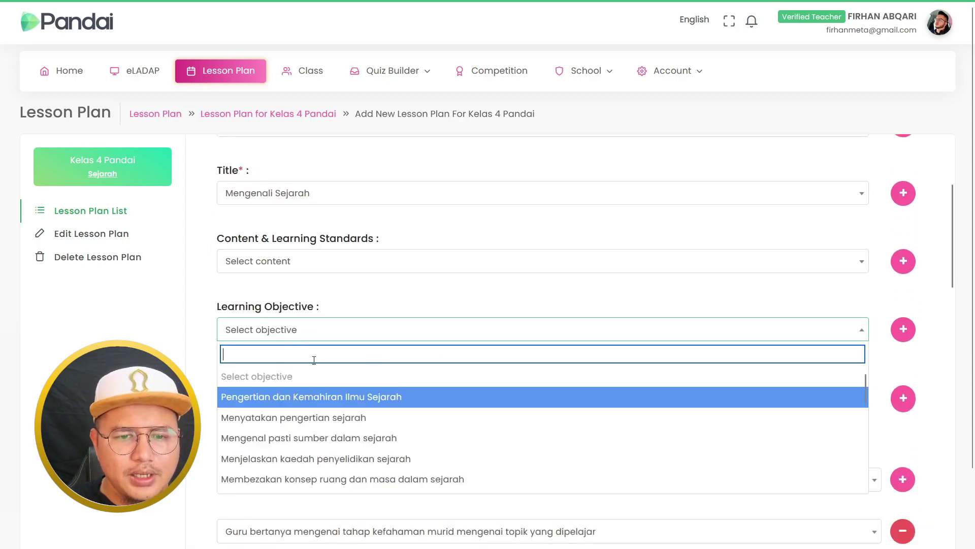
pyautogui.click(307, 395)
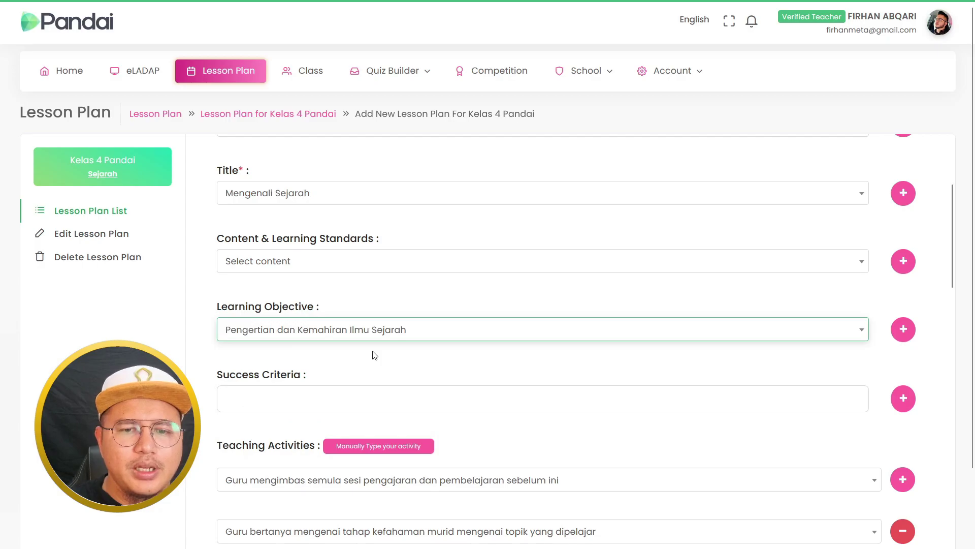
# Add a second content standard row and choose 1.1 Pengertian dan Kemahiran Ilmu Sejarah and 1.1.1 Menyatakan pengertian sejarah.
pyautogui.scroll(-3, 468, 370)
pyautogui.scroll(3, 573, 228)
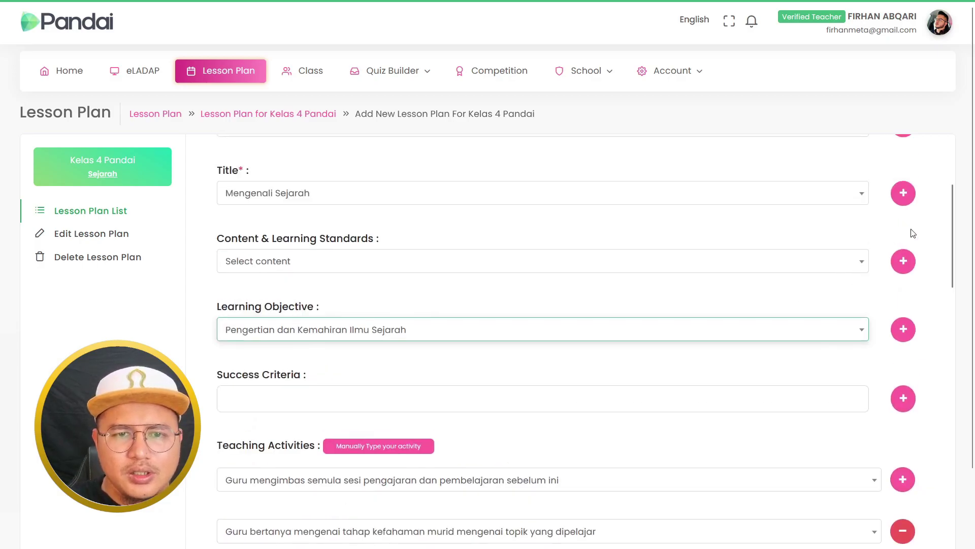
pyautogui.click(903, 261)
pyautogui.click(626, 268)
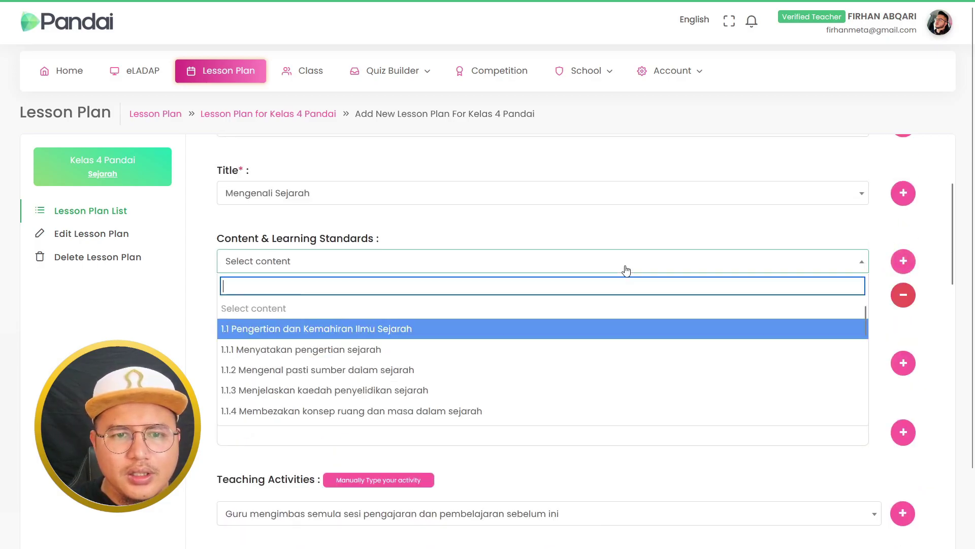
pyautogui.click(434, 328)
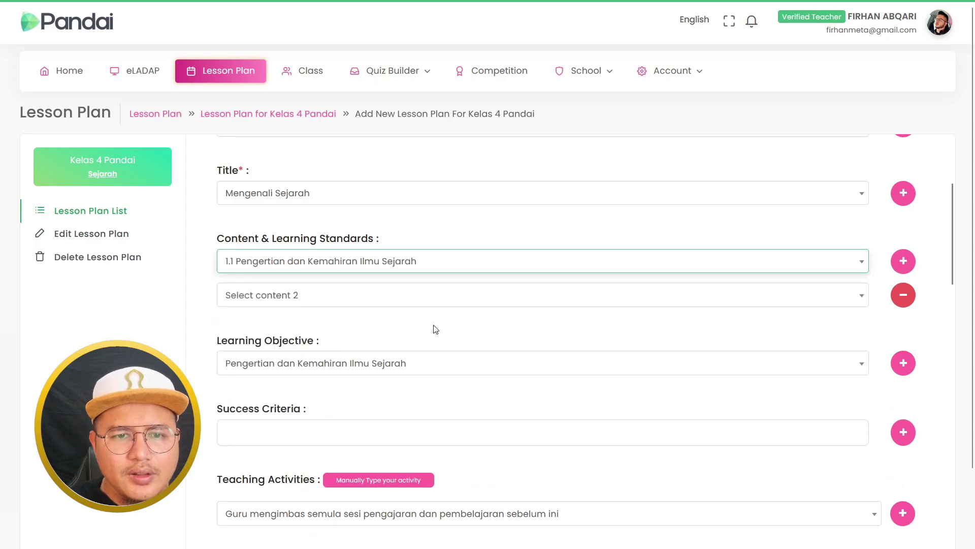
pyautogui.click(489, 303)
pyautogui.click(413, 385)
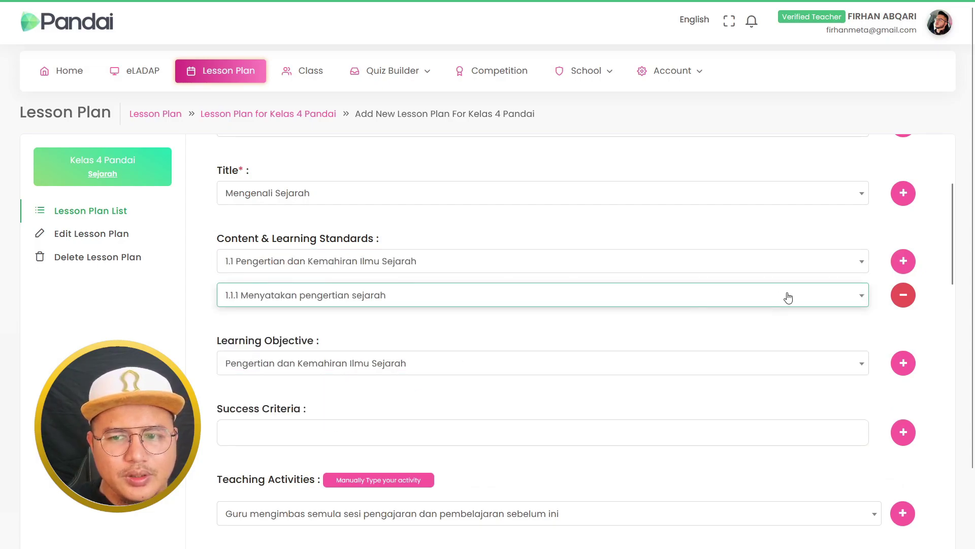
pyautogui.click(903, 261)
pyautogui.click(757, 327)
pyautogui.scroll(-2, 649, 364)
pyautogui.scroll(-5, 608, 378)
pyautogui.scroll(5, 619, 345)
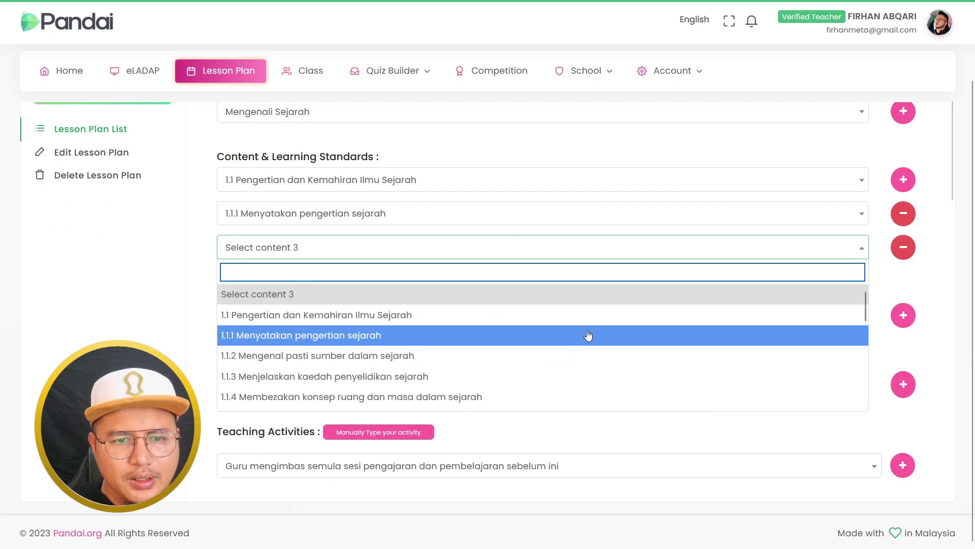
pyautogui.click(151, 283)
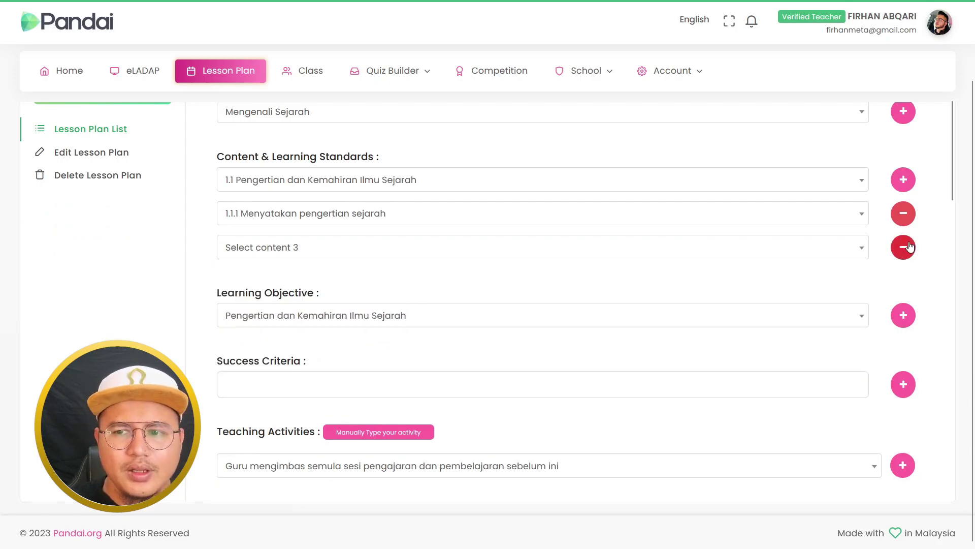
pyautogui.click(909, 246)
pyautogui.click(444, 292)
pyautogui.click(447, 289)
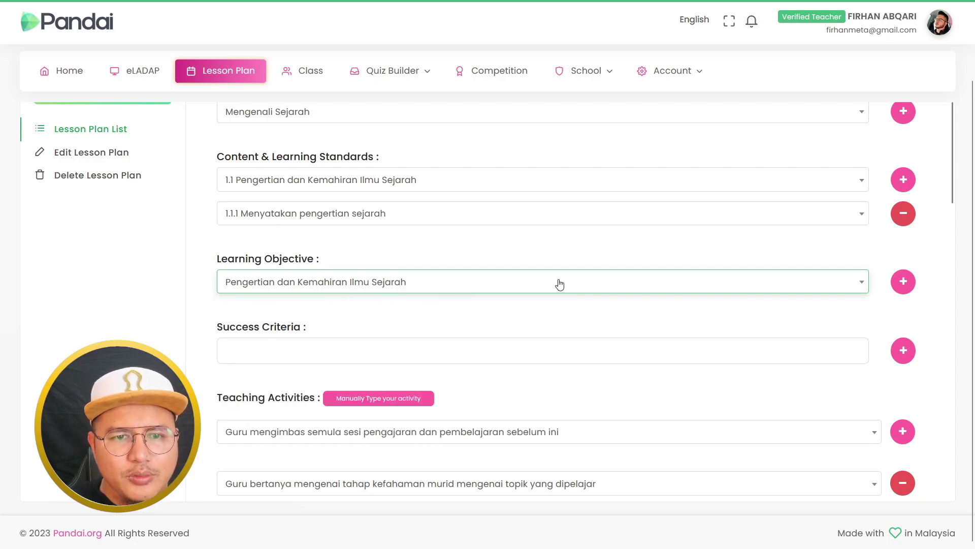
# Set the learning objective to Menyatakan pengertian sejarah and the success criterion to Murid dapat menyatakan pengertian sejarah dengan perkataan sendiri.
pyautogui.click(841, 287)
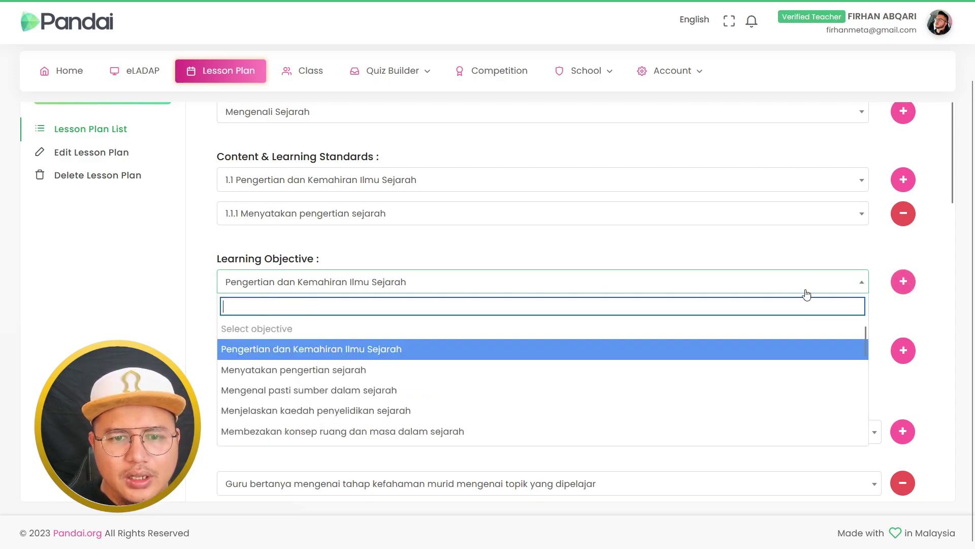
pyautogui.click(629, 376)
pyautogui.click(470, 354)
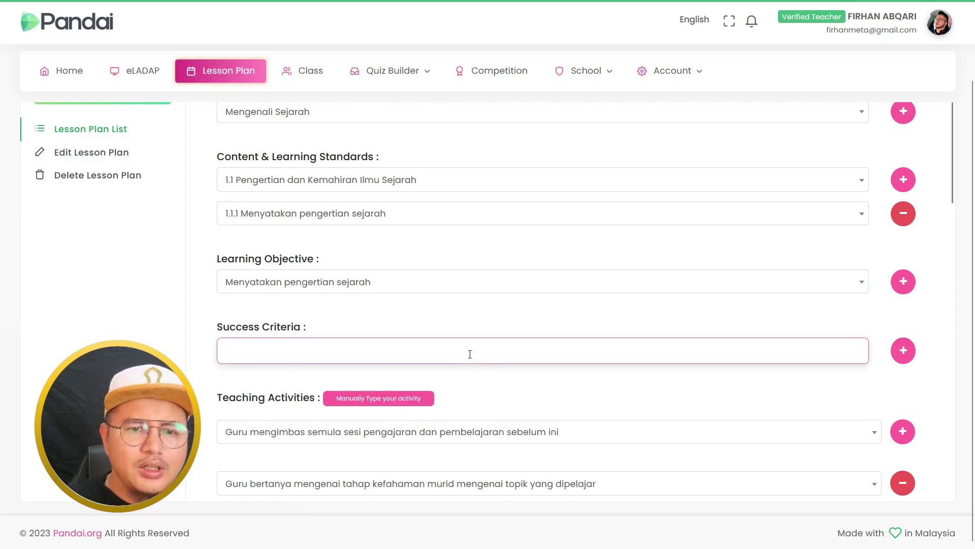
pyautogui.write('Murid ')
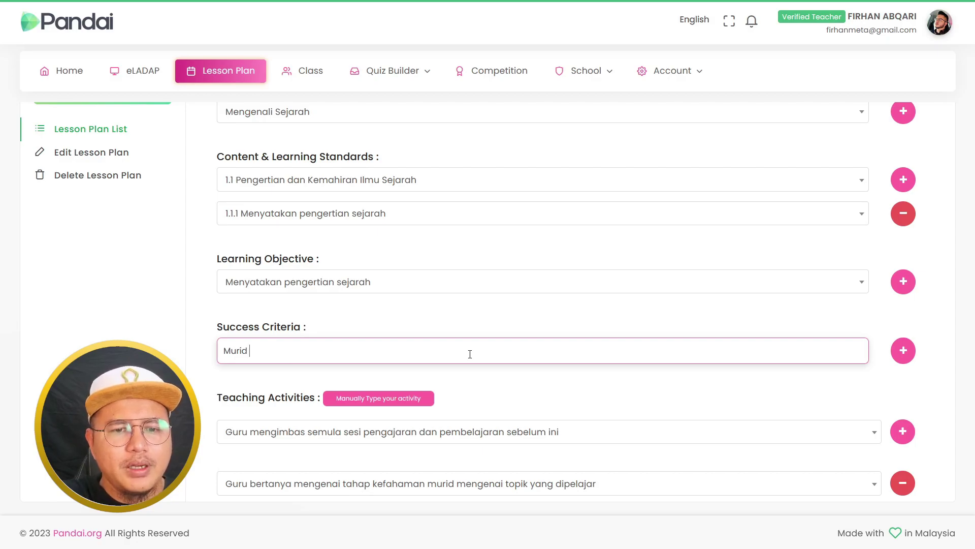
pyautogui.write('dapat menyatakan pengertian s')
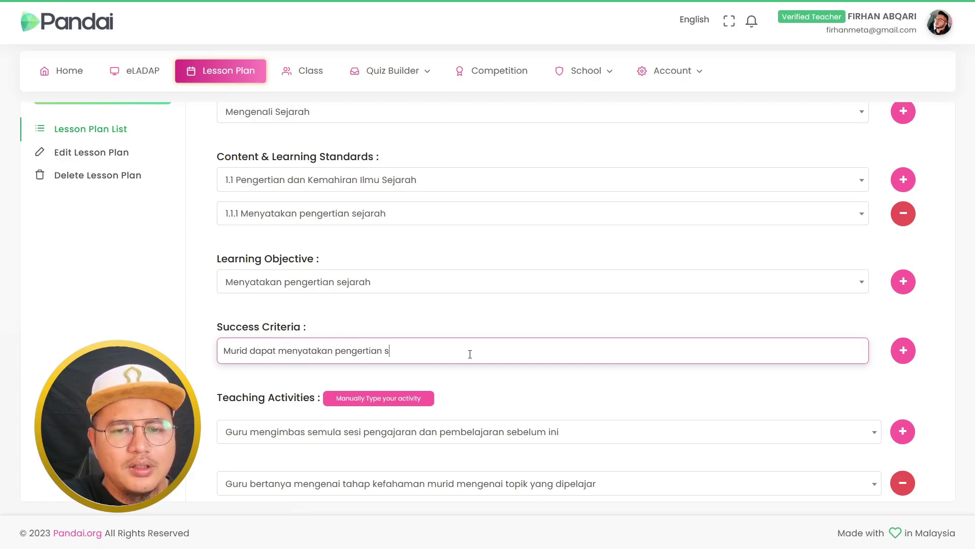
pyautogui.write('dengan perkataan sendiri')
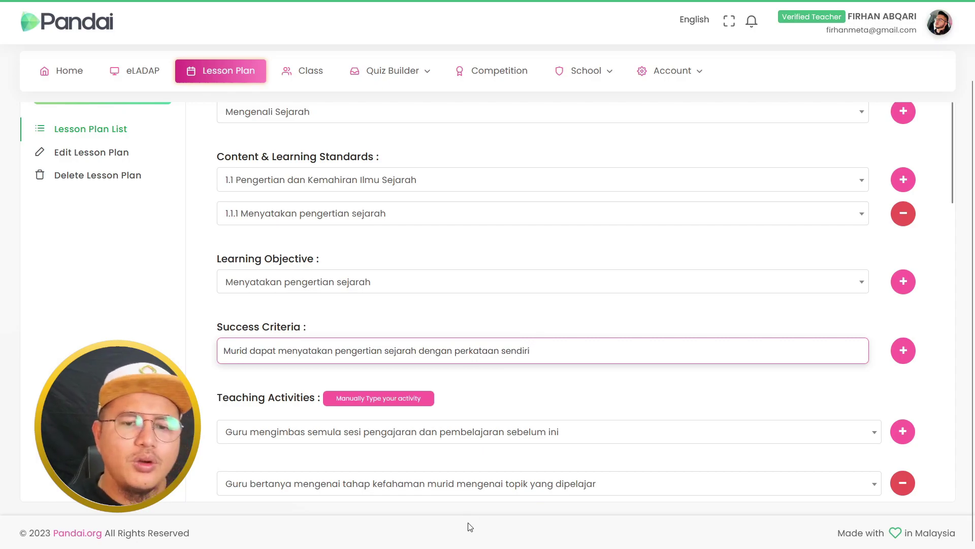
# Switch the teaching activities to manual entry, agreeing to delete the preset activities.
pyautogui.scroll(-3, 506, 389)
pyautogui.click(160, 270)
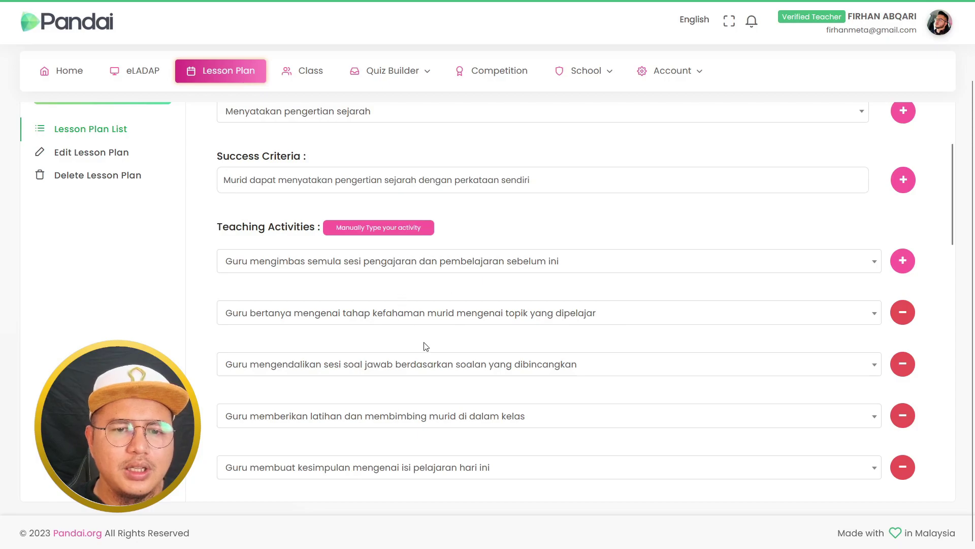
pyautogui.scroll(3, 422, 342)
pyautogui.scroll(-3, 584, 335)
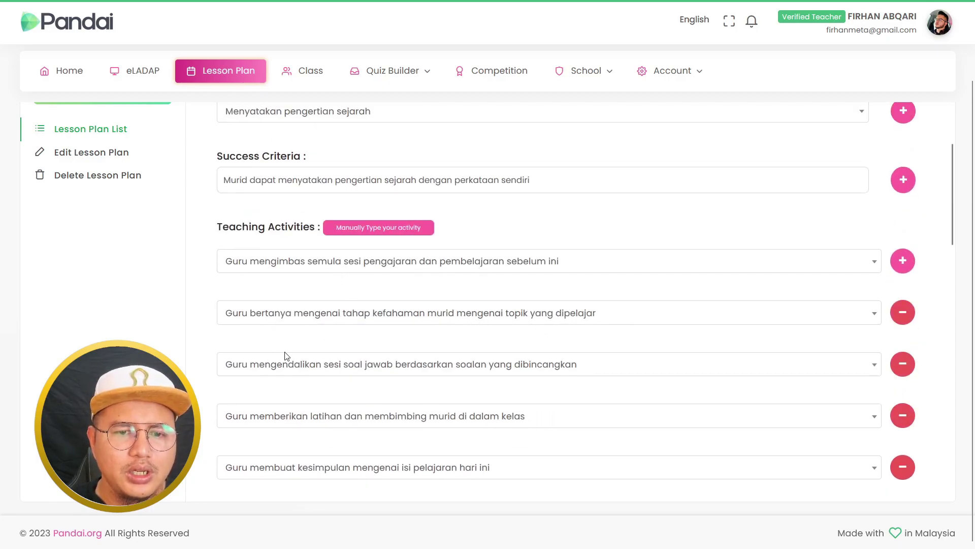
pyautogui.scroll(-3, 281, 355)
pyautogui.scroll(3, 292, 340)
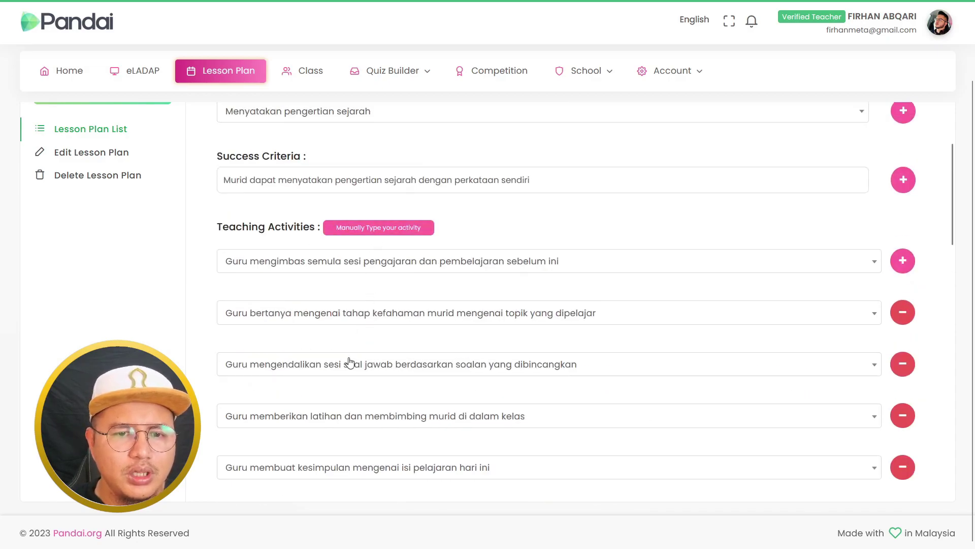
pyautogui.click(363, 235)
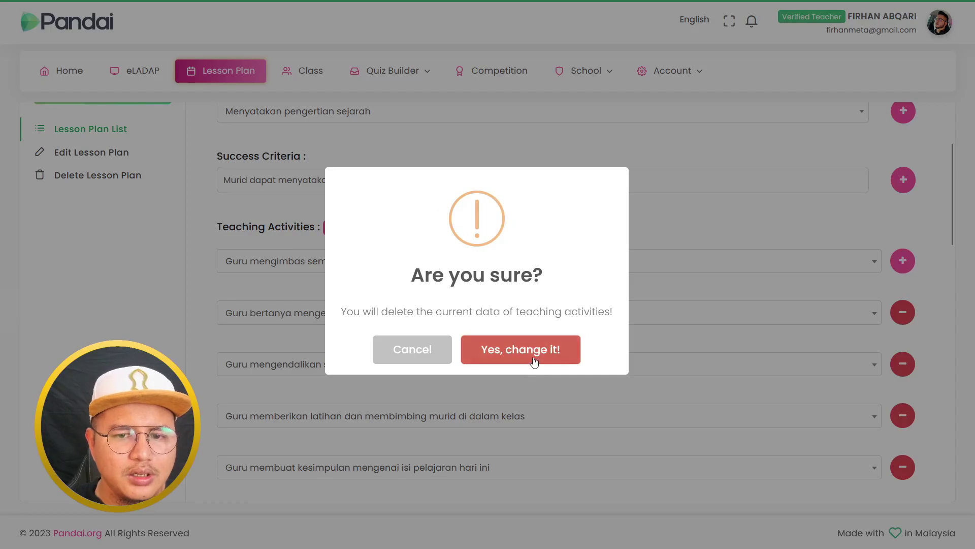
pyautogui.click(521, 350)
pyautogui.click(485, 355)
# Enter the first three teaching activities as 1. Pengenalan, 2. Perbincangan and 3. Aktiviti.
pyautogui.click(302, 259)
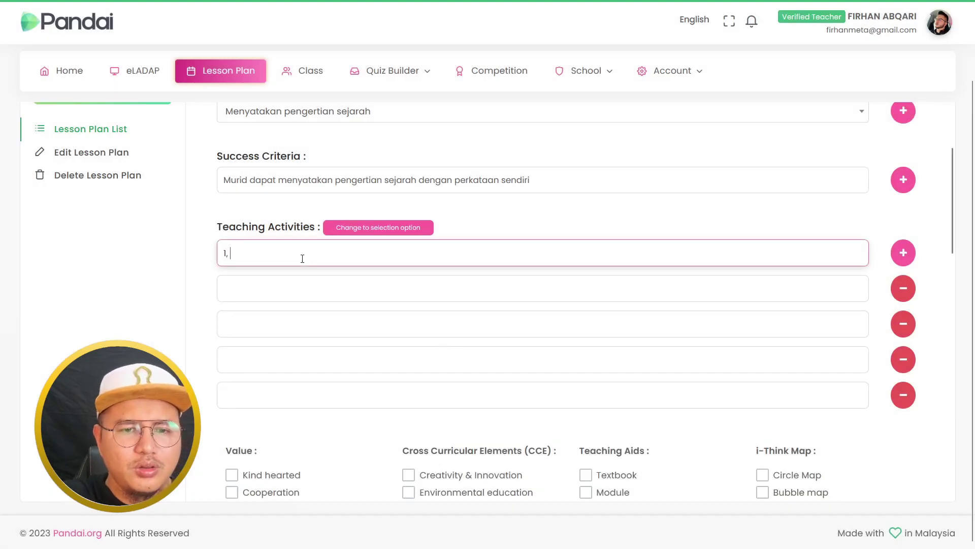
pyautogui.write('1, Pe')
pyautogui.press('BackSpace')
pyautogui.press('BackSpace')
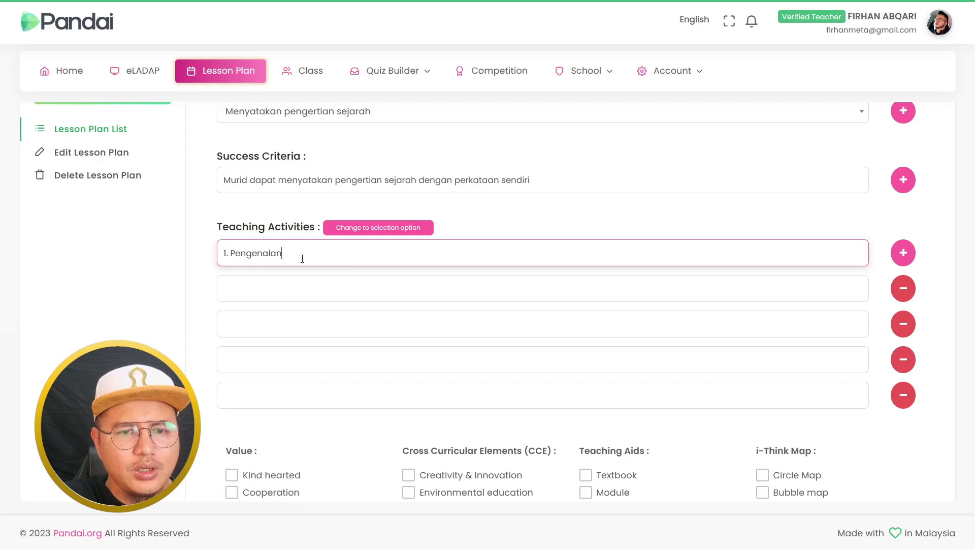
pyautogui.click(298, 288)
pyautogui.write('2. Per')
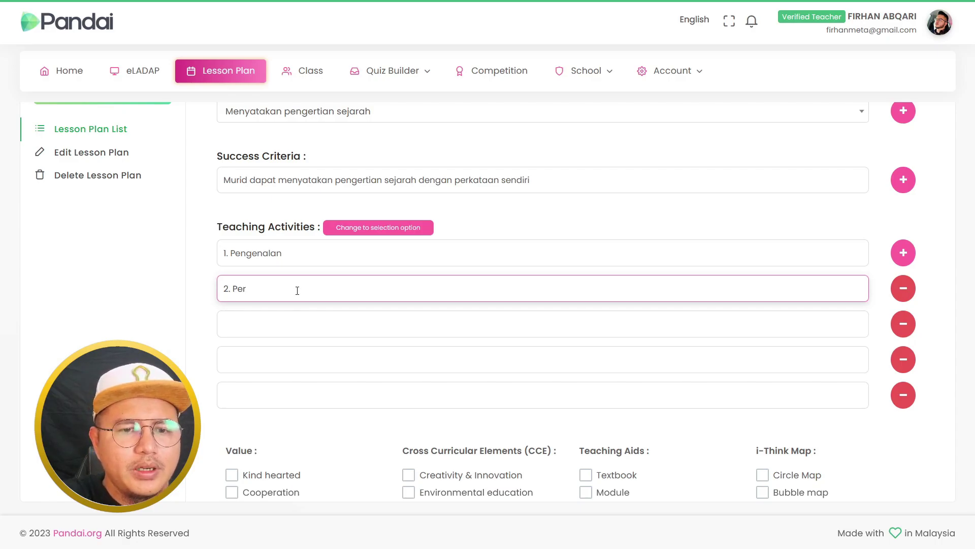
pyautogui.write('bincangan')
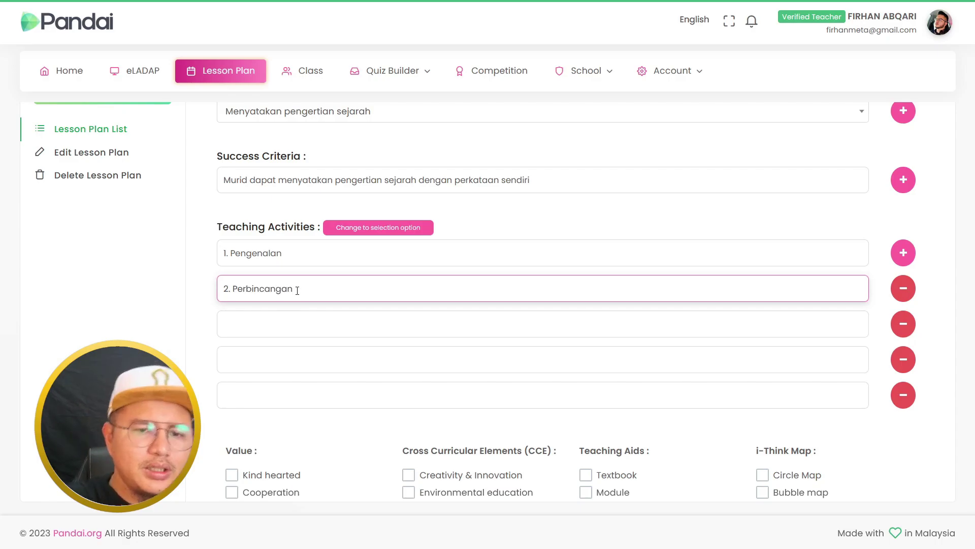
pyautogui.click(292, 319)
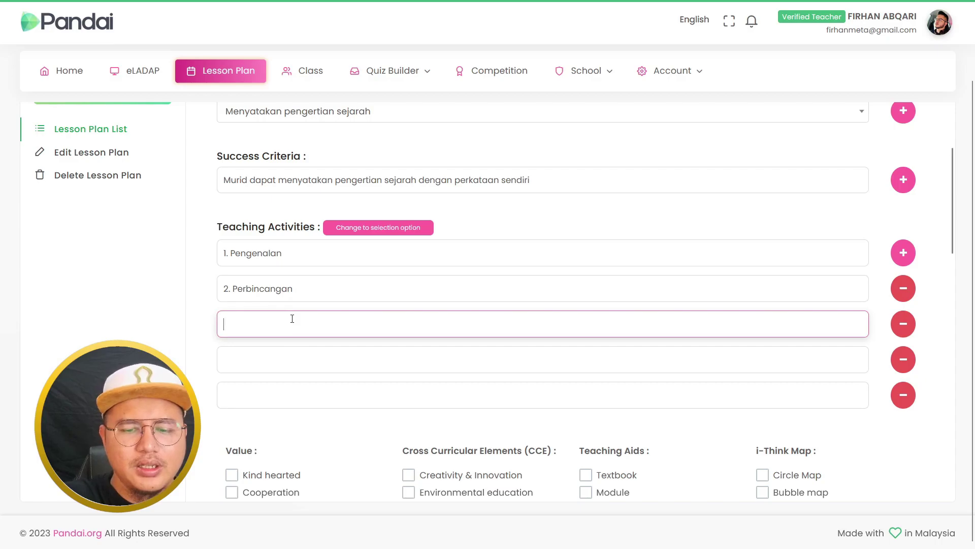
pyautogui.write('3. Aktiviti')
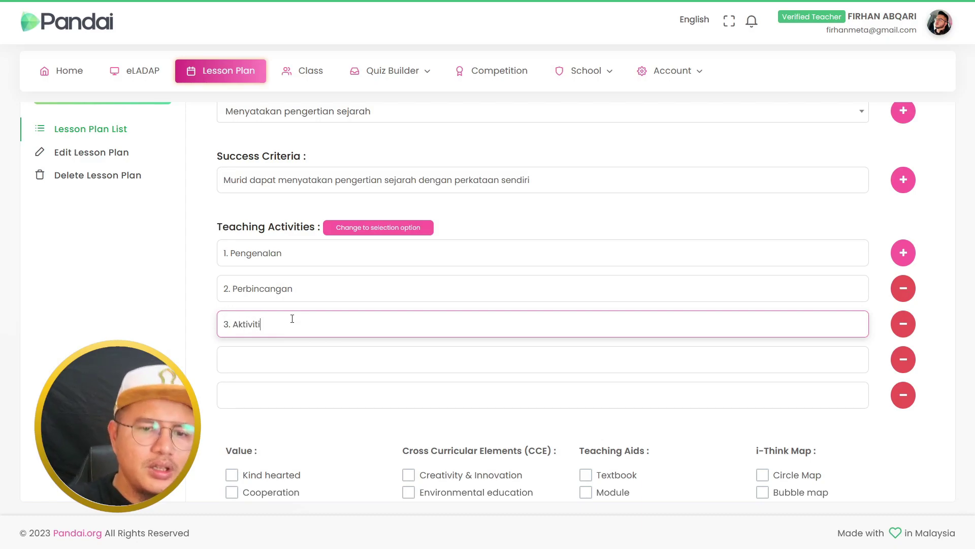
# Change the second teaching activity to 2. Penerangan and fill the last two with 4. Perbincangan and 5. Penutup.
pyautogui.click(250, 361)
pyautogui.write('5')
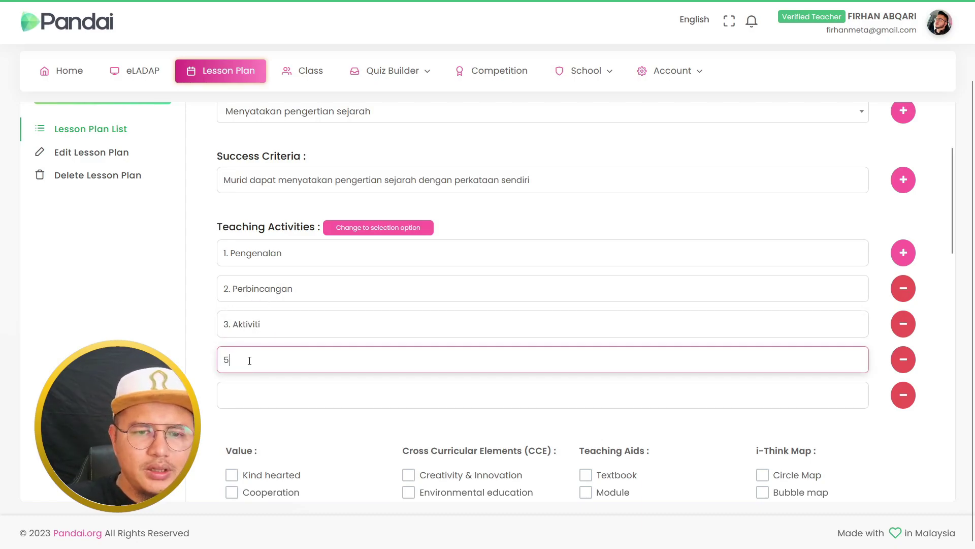
pyautogui.moveTo(293, 289); pyautogui.dragTo(232, 289)
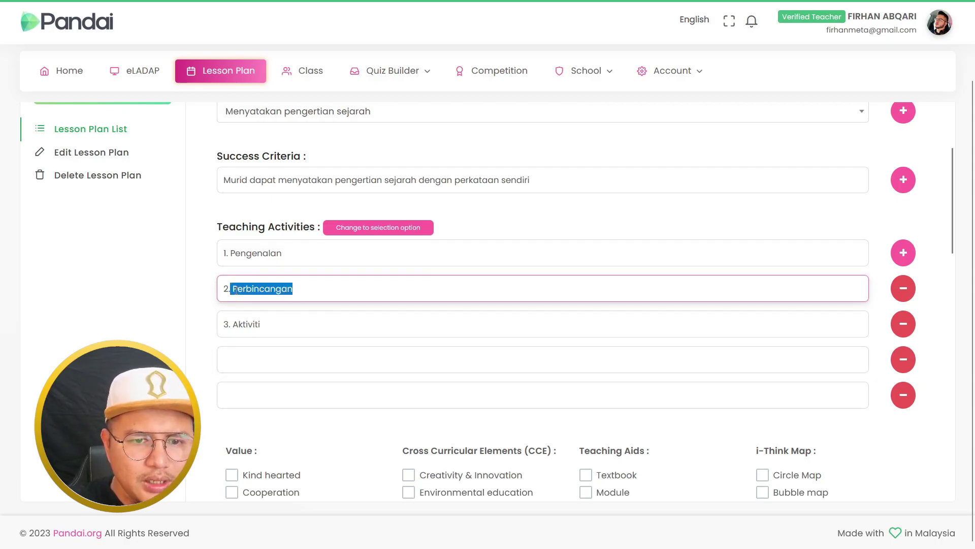
pyautogui.write('P')
pyautogui.write('Pen')
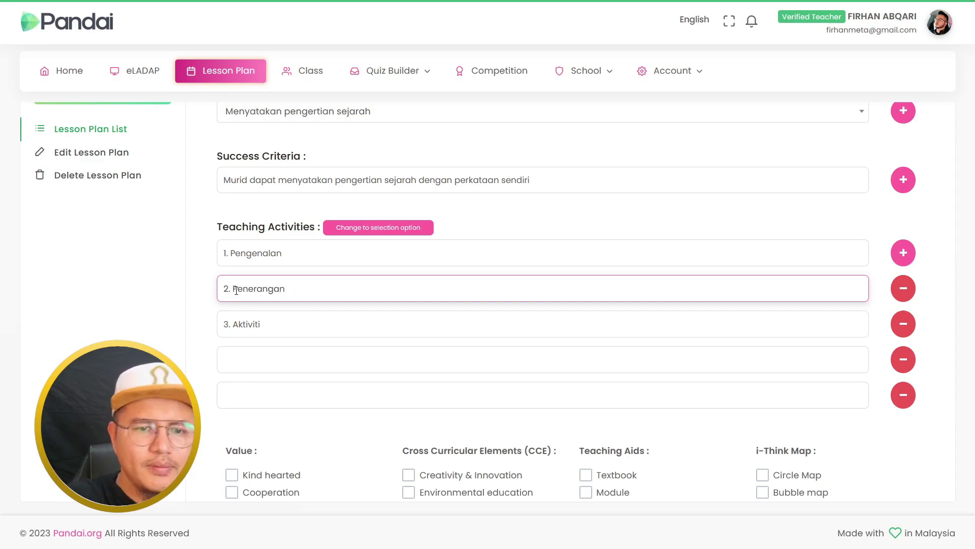
pyautogui.click(266, 368)
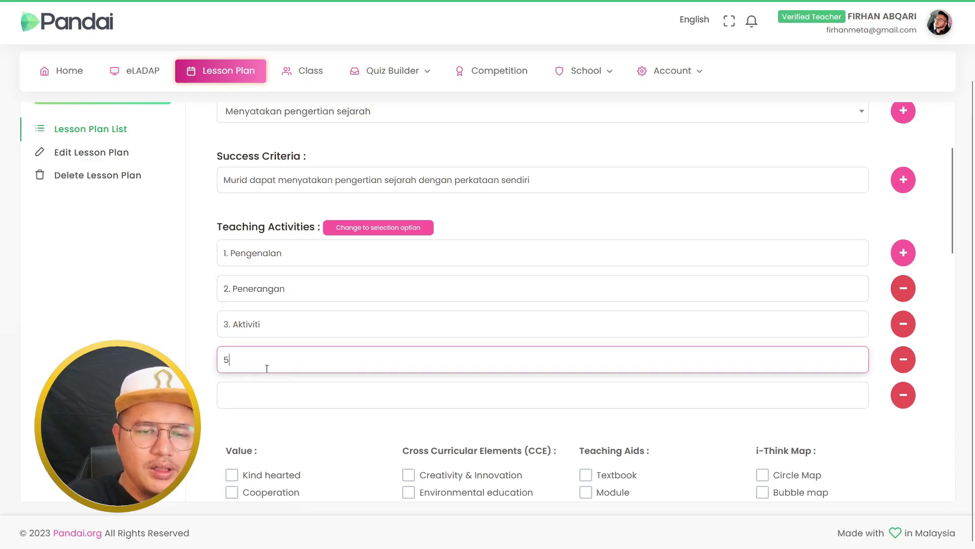
pyautogui.write('4. Perbincangan')
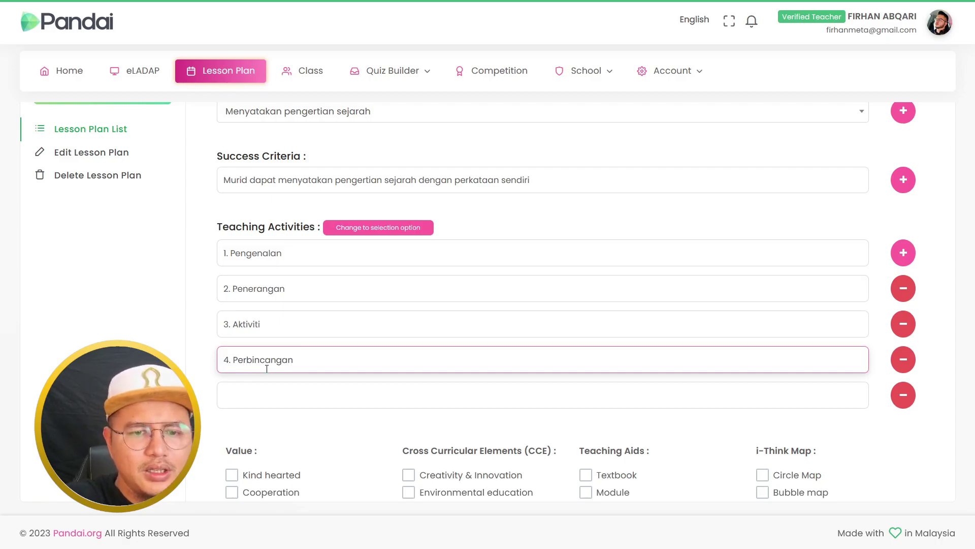
pyautogui.click(318, 420)
pyautogui.click(327, 389)
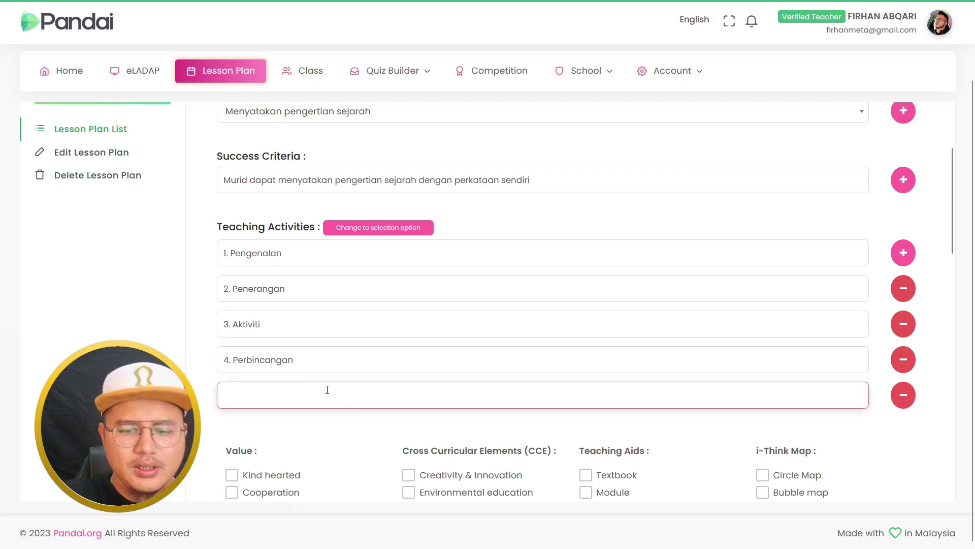
pyautogui.write('5. Penutup')
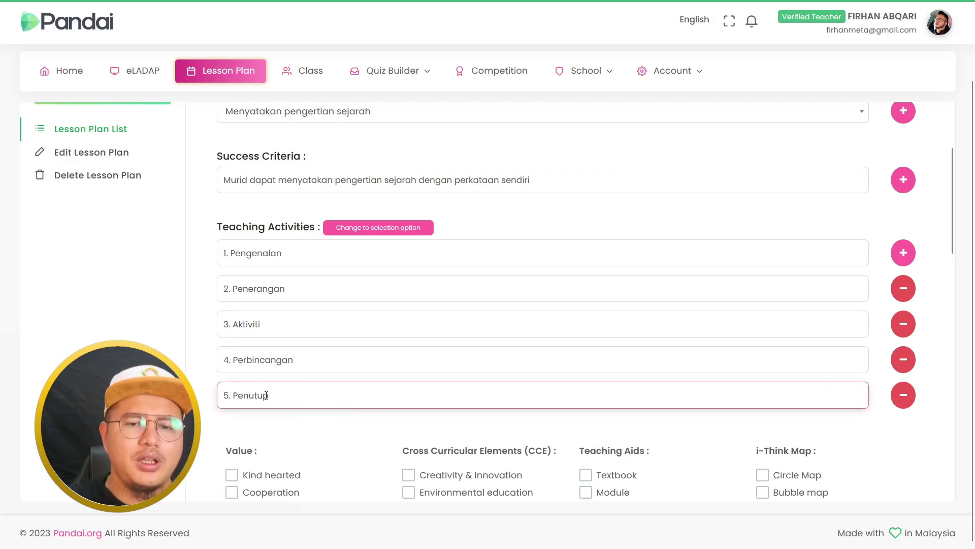
# Select Kind hearted as the value, Patriotism as the cross-curricular element, Textbook as the teaching aid and Circle Map as the i-Think map.
pyautogui.scroll(-2, 268, 377)
pyautogui.scroll(-2, 268, 377)
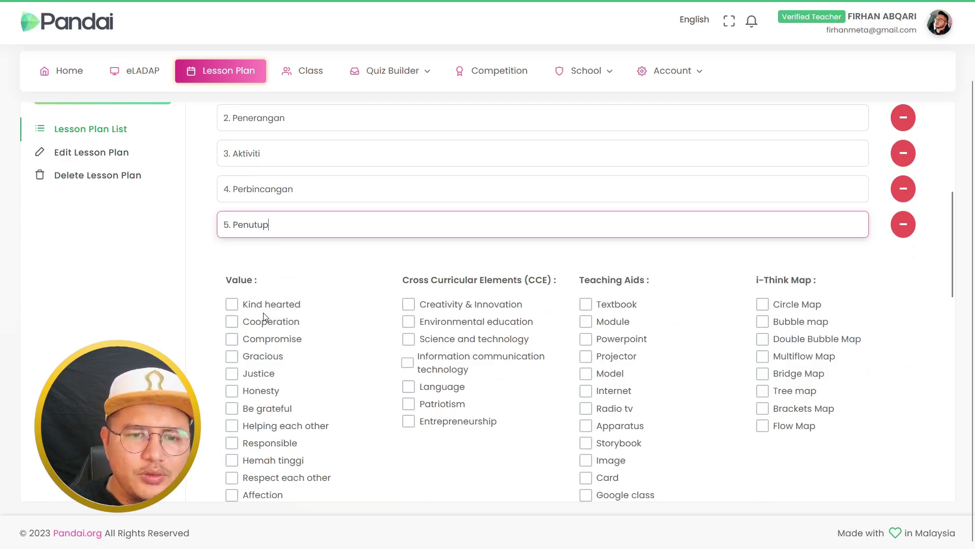
pyautogui.click(260, 309)
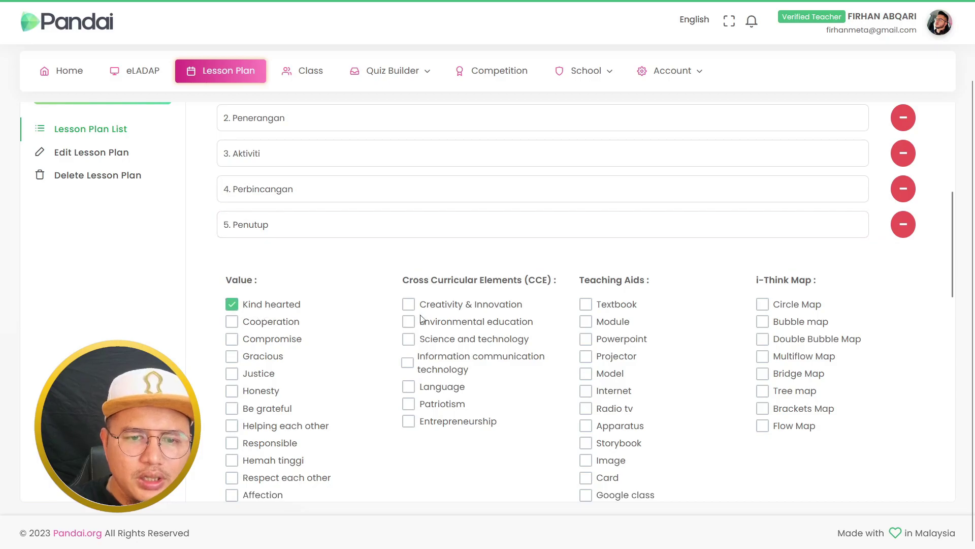
pyautogui.click(439, 409)
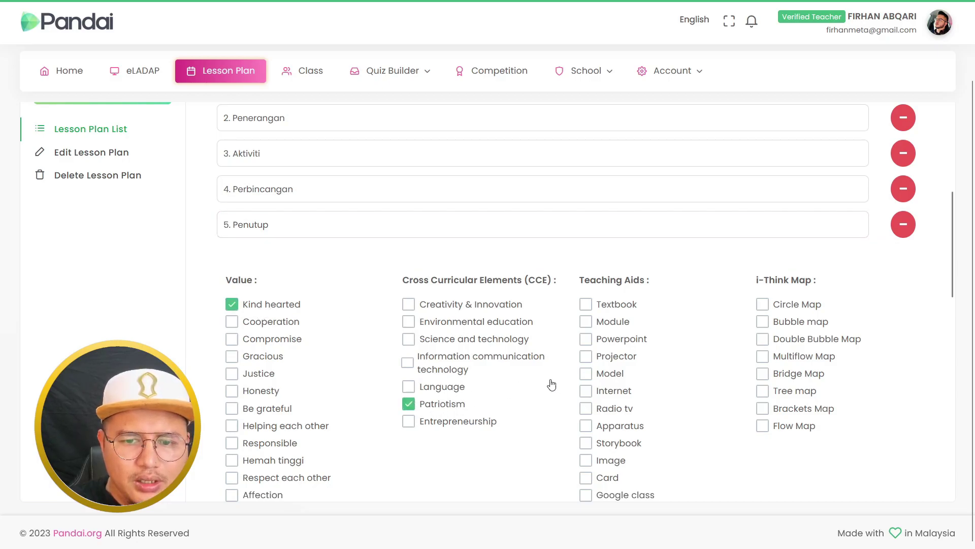
pyautogui.click(608, 311)
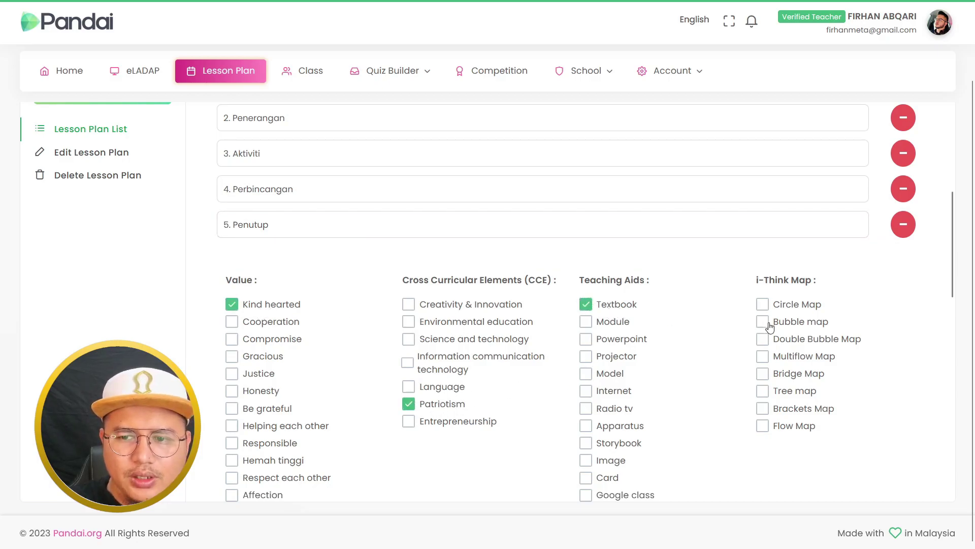
pyautogui.scroll(-3, 769, 326)
pyautogui.click(792, 133)
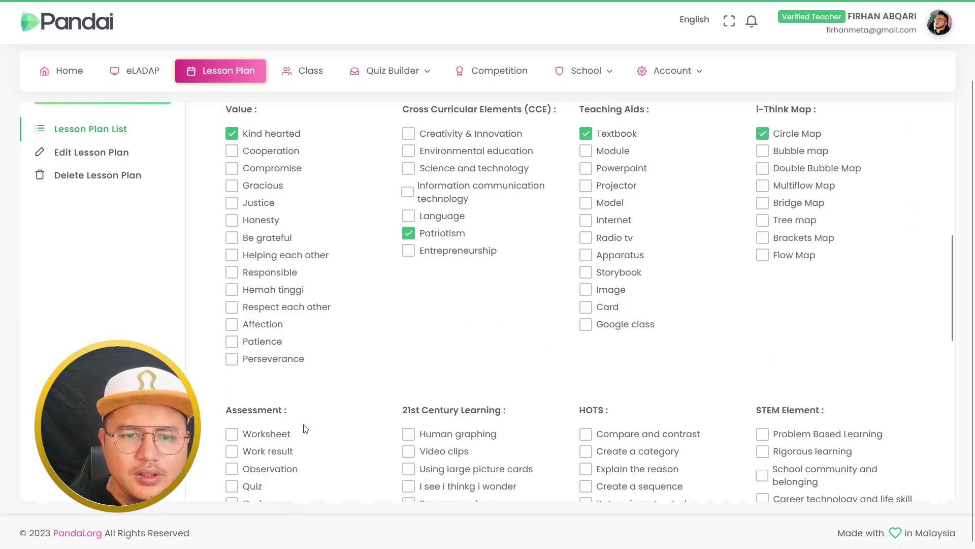
# Select Worksheet for assessment, Recap grouds for 21st Century Learning, Compare and contrast for HOTS and Problem Based Learning for the STEM element.
pyautogui.click(275, 441)
pyautogui.scroll(-3, 505, 400)
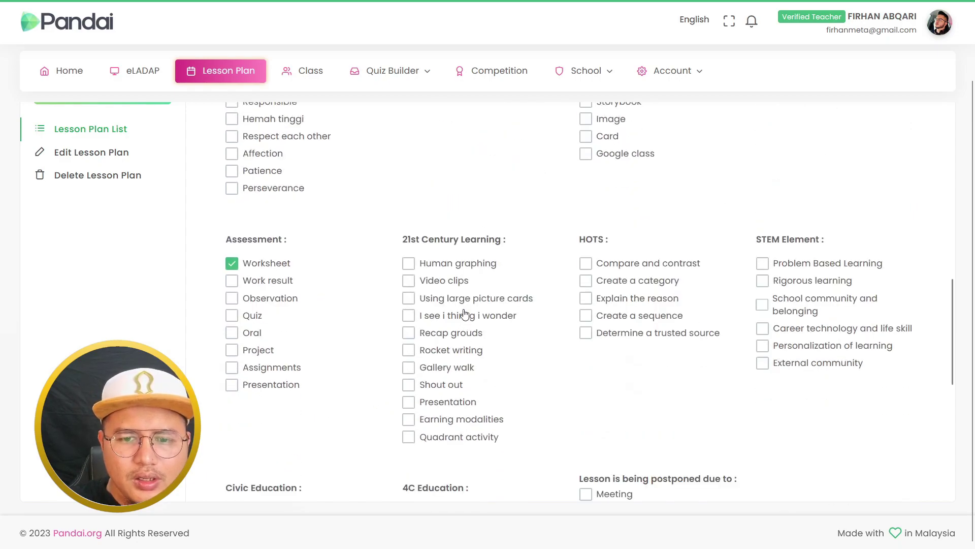
pyautogui.click(464, 337)
pyautogui.click(612, 269)
pyautogui.click(801, 269)
# Select Affection for Civic Education and Communicating for 4C Education.
pyautogui.scroll(-3, 751, 355)
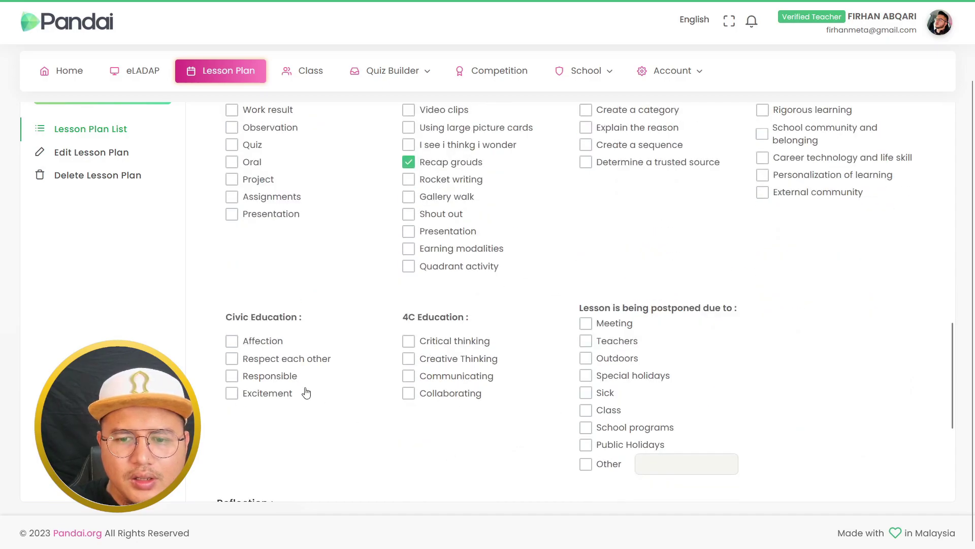
pyautogui.click(283, 349)
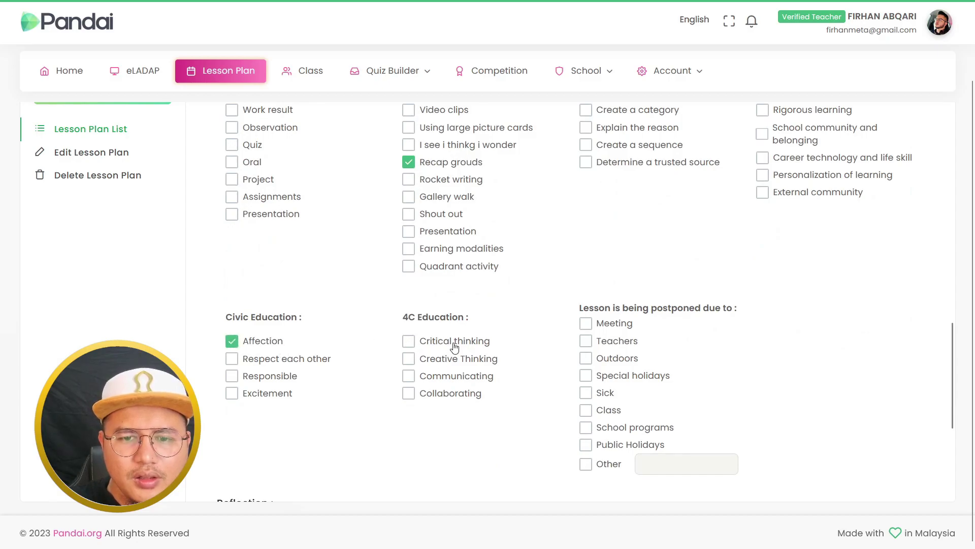
pyautogui.click(457, 377)
pyautogui.scroll(-3, 458, 385)
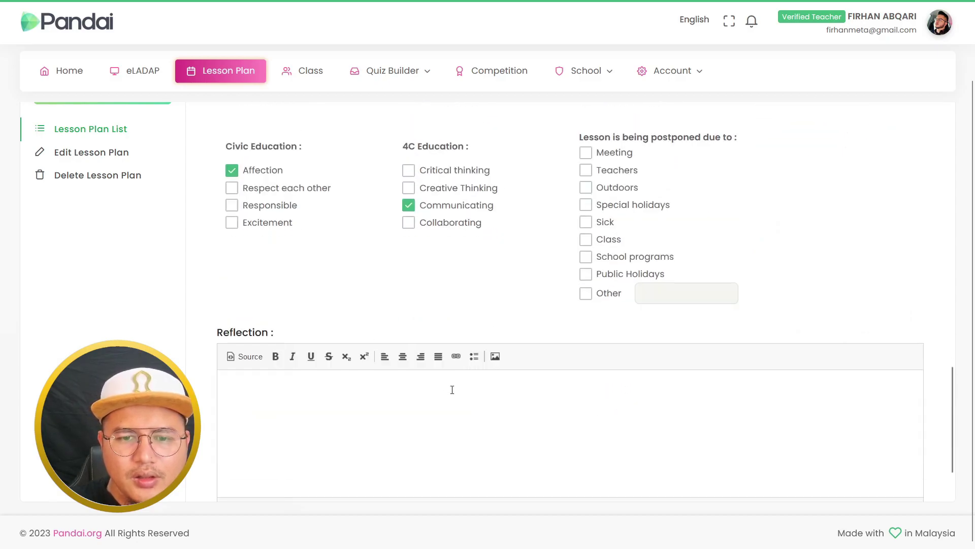
pyautogui.click(419, 418)
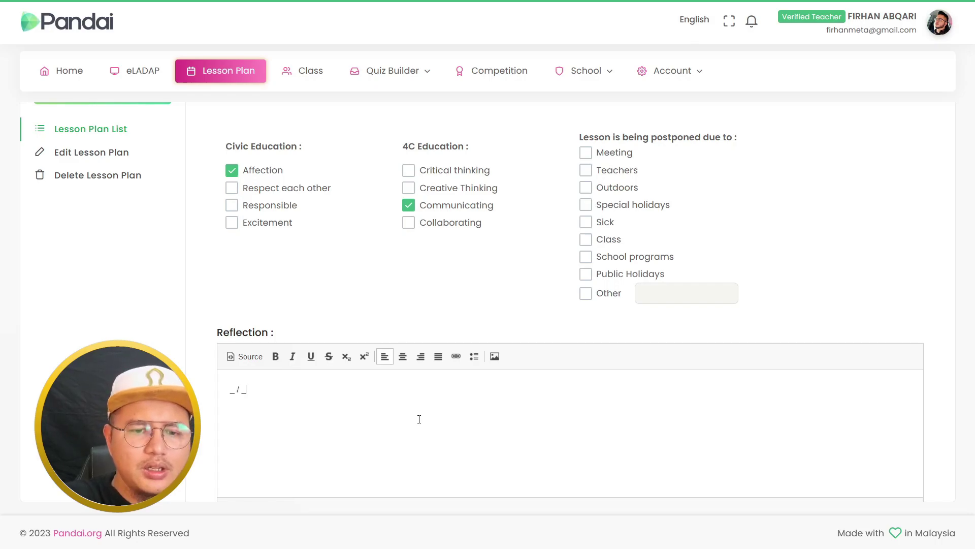
pyautogui.scroll(-2, 505, 390)
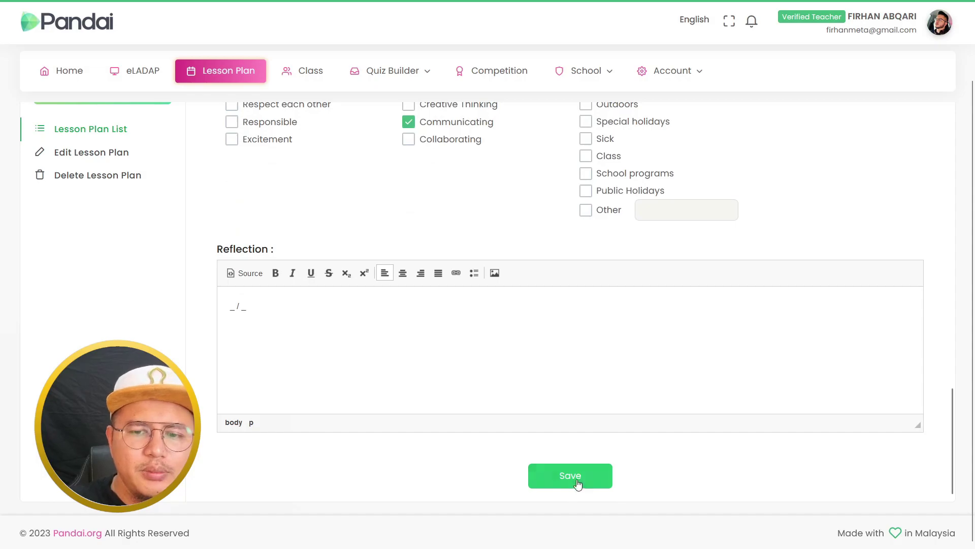
pyautogui.moveTo(264, 315); pyautogui.dragTo(203, 305)
pyautogui.press('BackSpace')
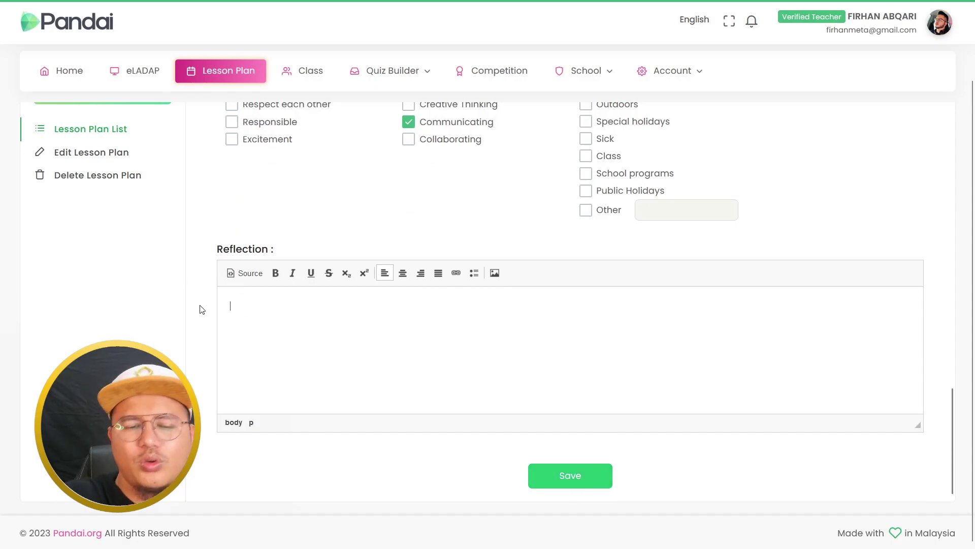
# Save the daily lesson plan with its reflection left empty.
pyautogui.click(552, 474)
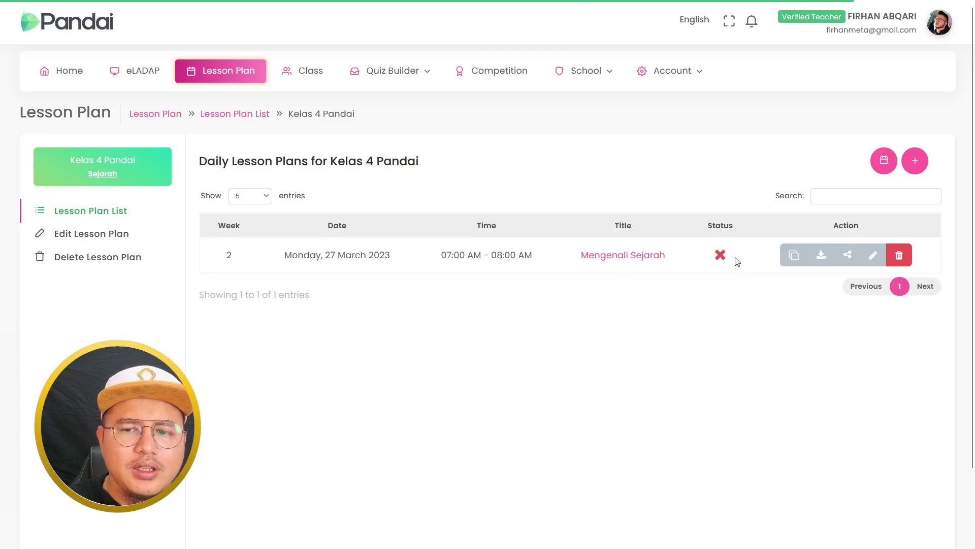
# Try to print the Mengenali Sejarah daily lesson from its detail page, then return to the lesson plan list.
pyautogui.click(632, 256)
pyautogui.scroll(-15, 632, 325)
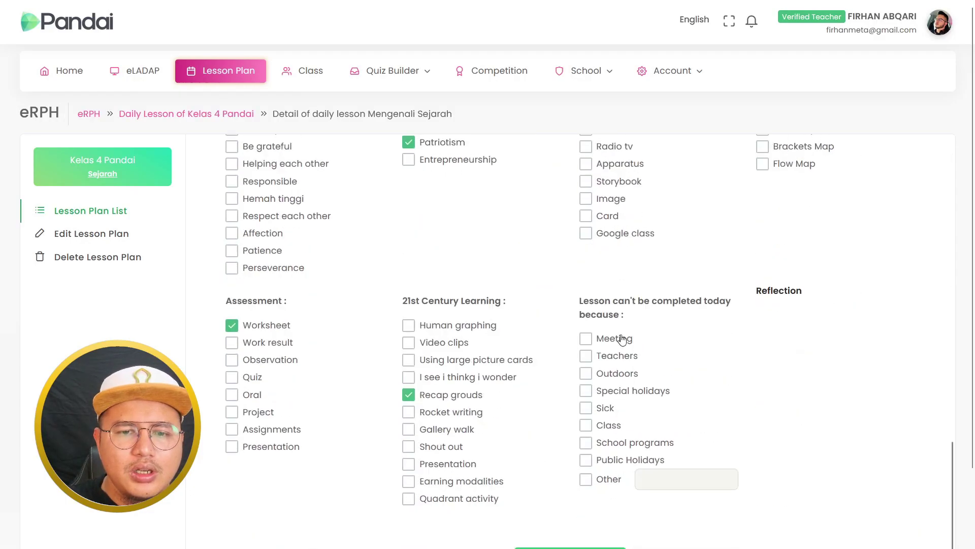
pyautogui.click(562, 474)
pyautogui.scroll(-12, 624, 342)
pyautogui.scroll(-3, 642, 339)
pyautogui.click(587, 472)
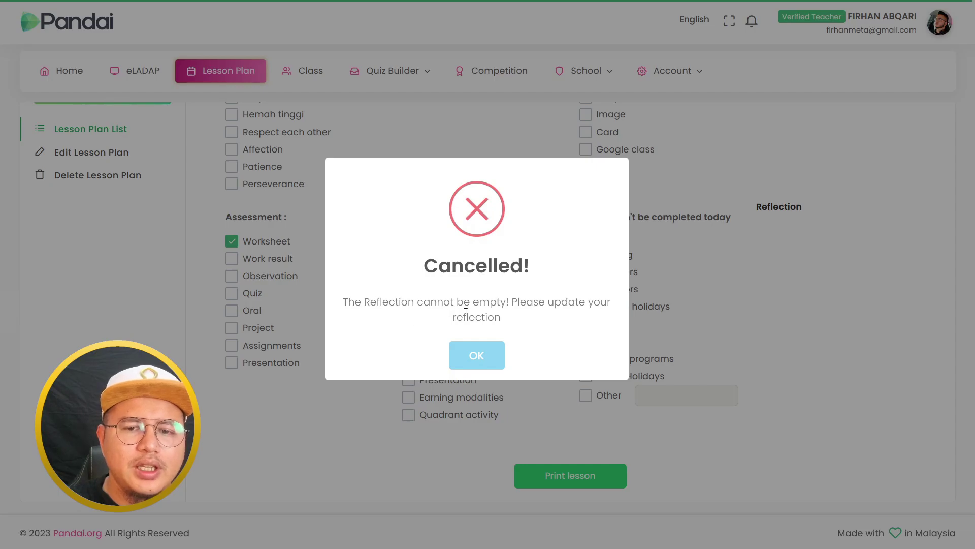
pyautogui.click(495, 359)
pyautogui.scroll(15, 513, 372)
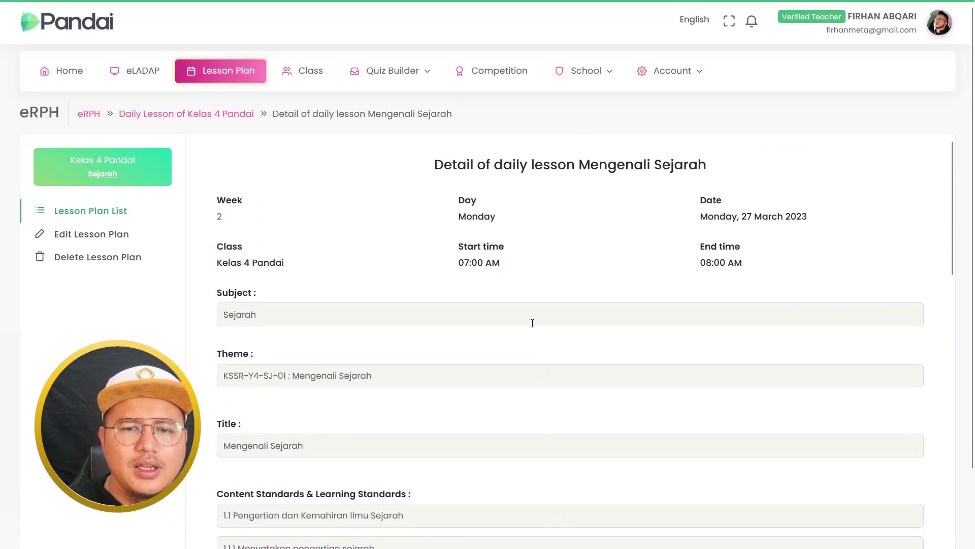
pyautogui.click(104, 211)
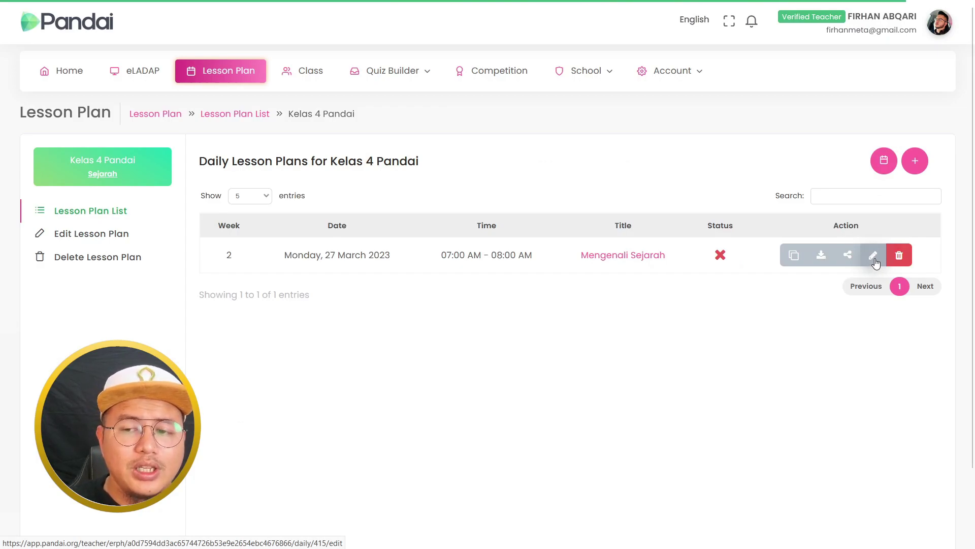
# Edit the Week 2 Mengenali Sejarah lesson plan, enter "_/_" as its reflection and save it.
pyautogui.click(873, 256)
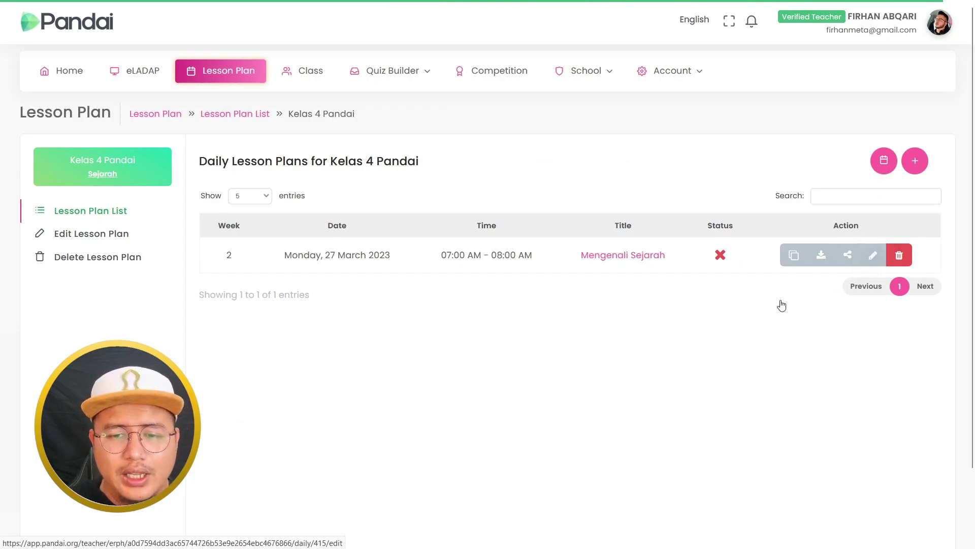
pyautogui.scroll(-20, 555, 374)
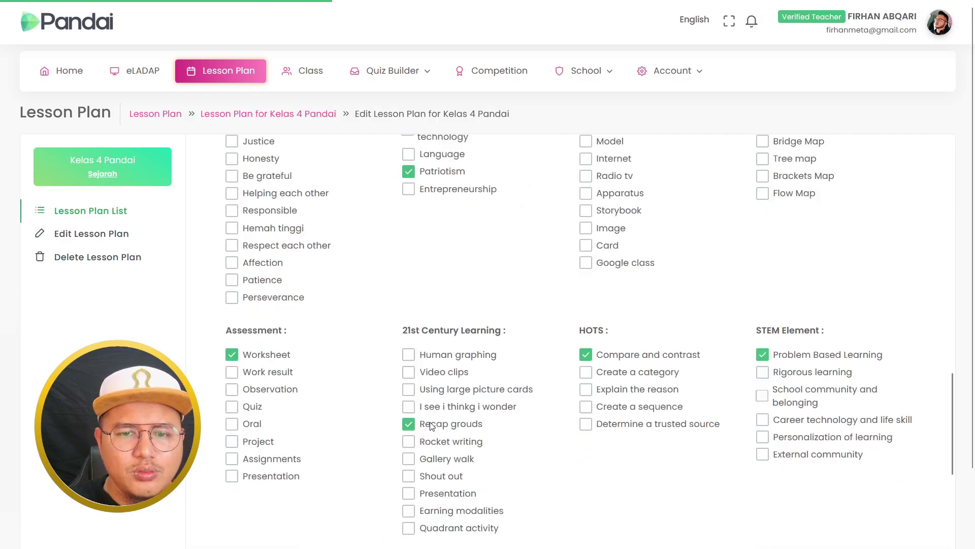
pyautogui.click(333, 305)
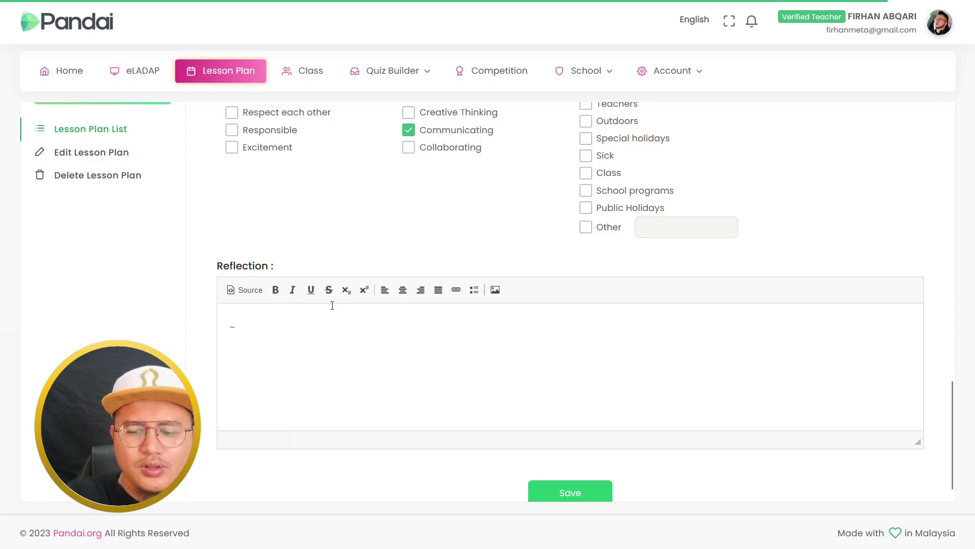
pyautogui.press('/')
pyautogui.click(318, 336)
pyautogui.write('_/')
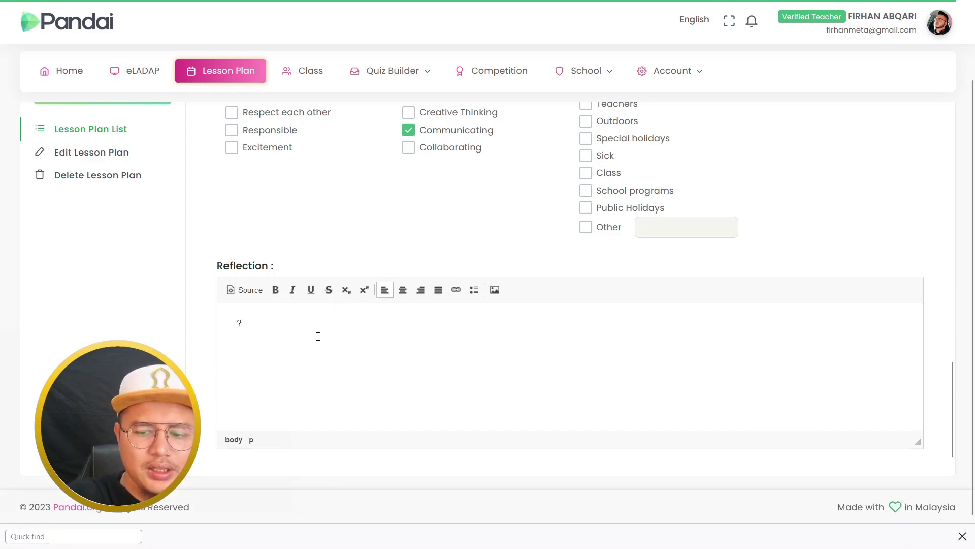
pyautogui.write('_')
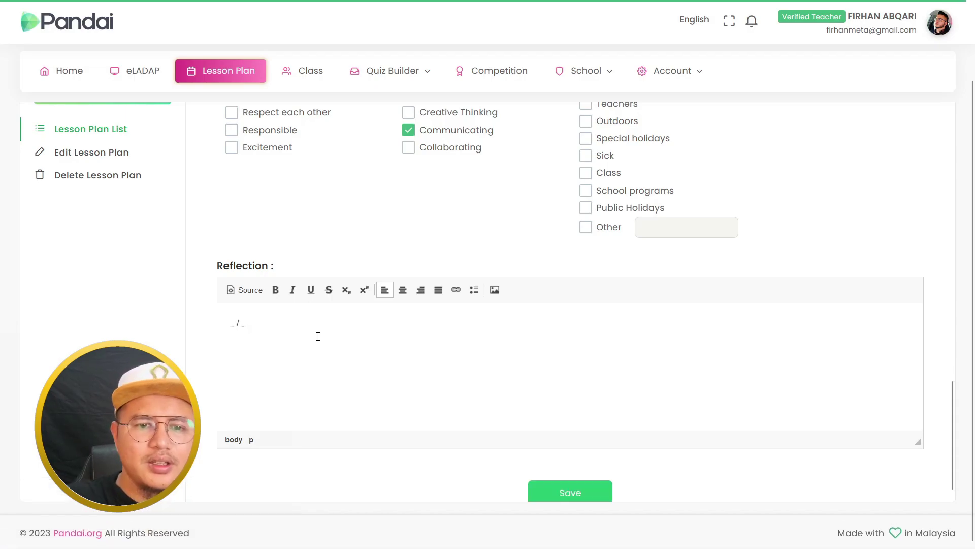
pyautogui.click(584, 490)
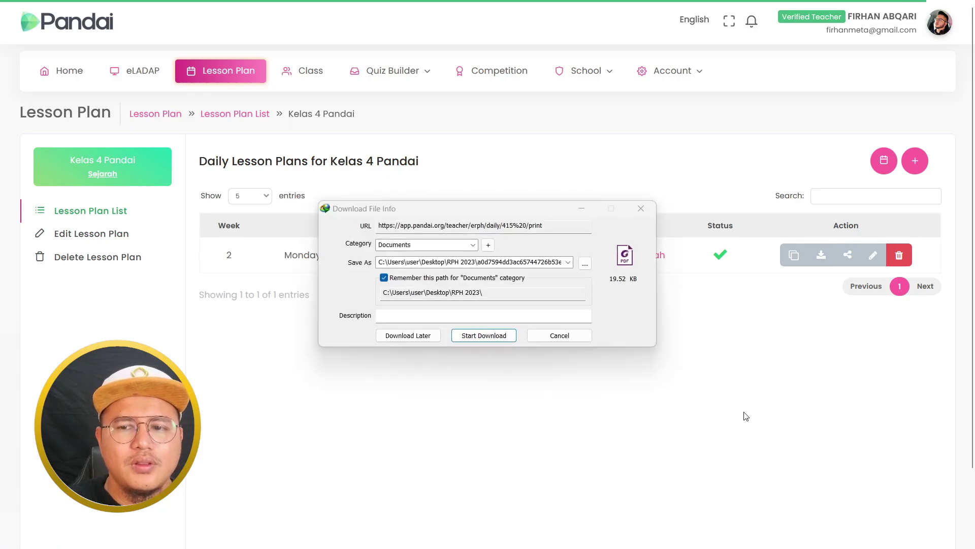
# Download the Week 2 lesson plan PDF to the Desktop under the file name "Sejarah 4 Pandai M2".
pyautogui.click(586, 263)
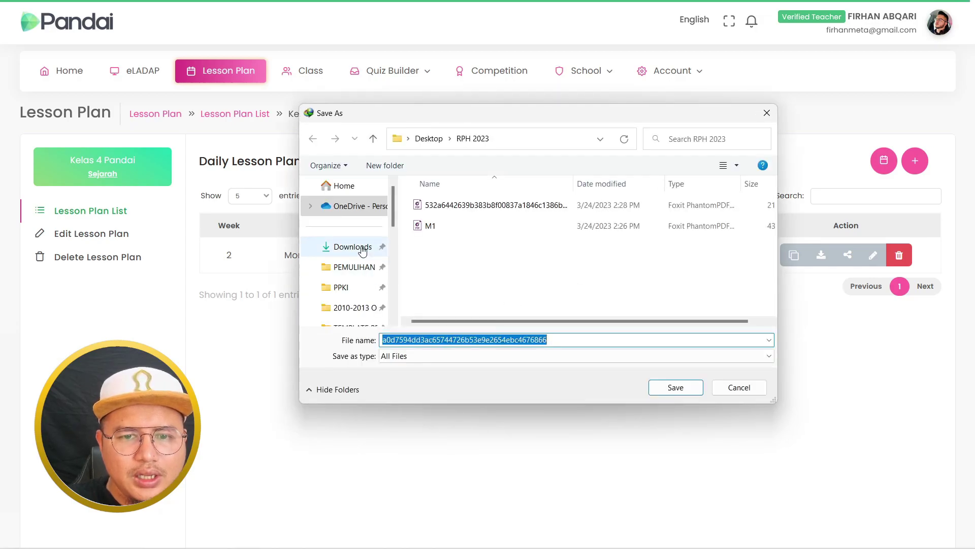
pyautogui.moveTo(392, 220); pyautogui.dragTo(398, 244)
pyautogui.scroll(-1, 351, 254)
pyautogui.click(347, 247)
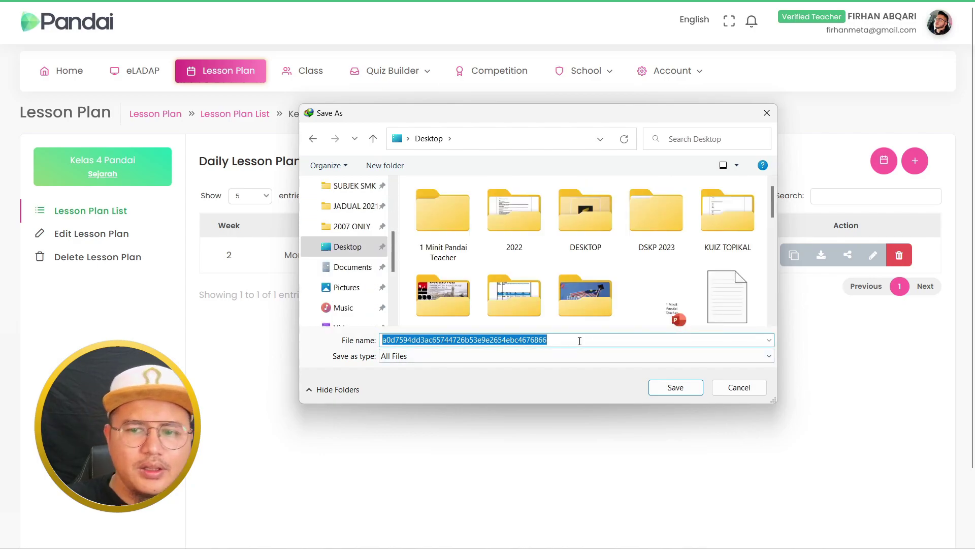
pyautogui.write('Sejarah 4 Pandai M2')
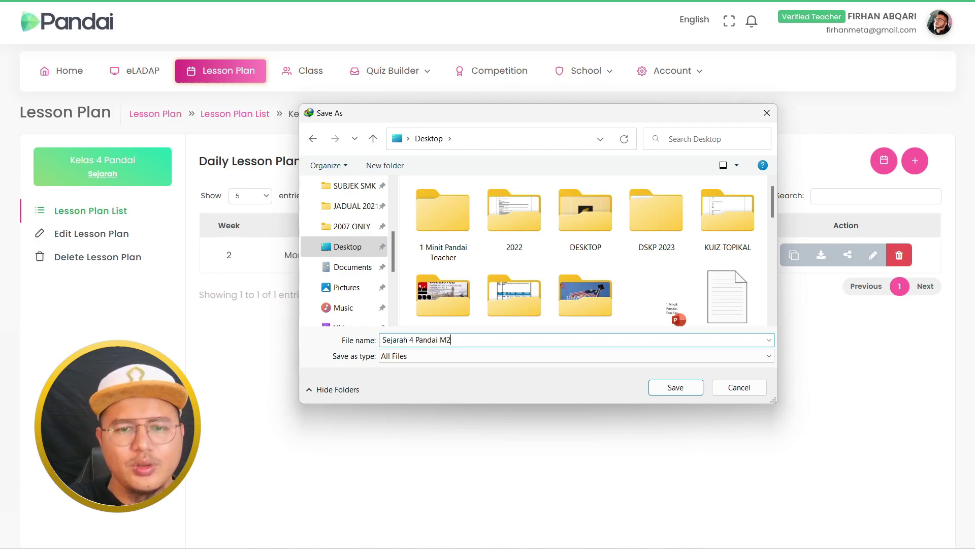
pyautogui.click(684, 391)
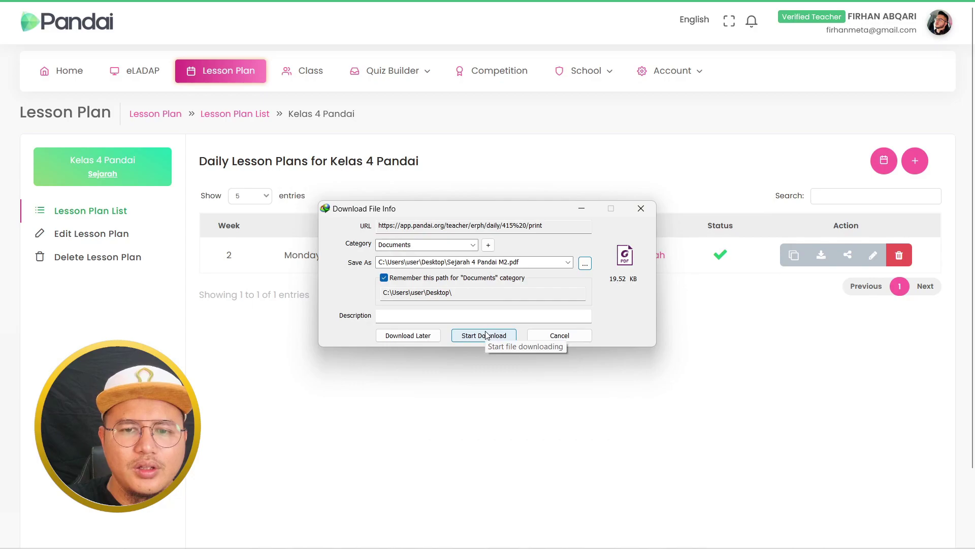
pyautogui.click(508, 337)
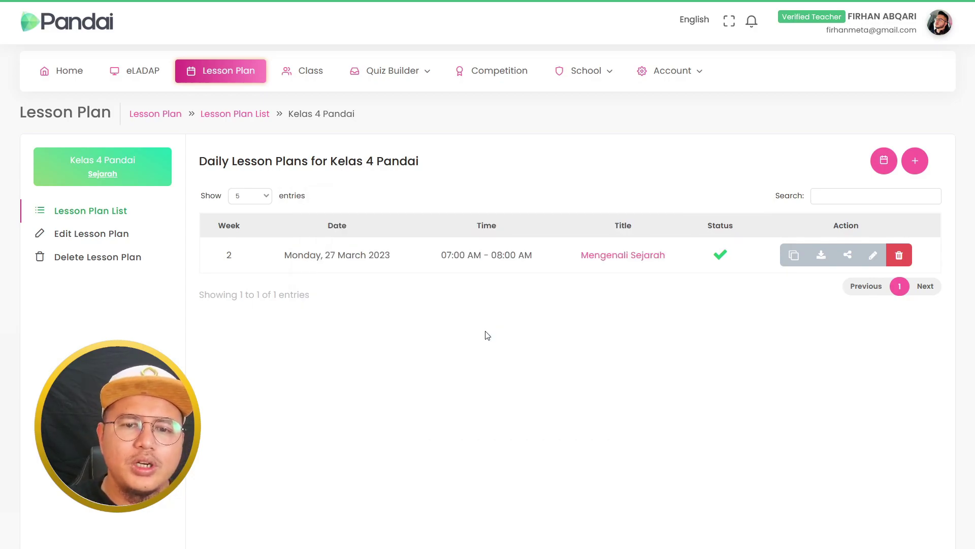
# Clone the Week 2 lesson plan and set the copy to Monday 3 April 2023 and week 3.
pyautogui.click(794, 257)
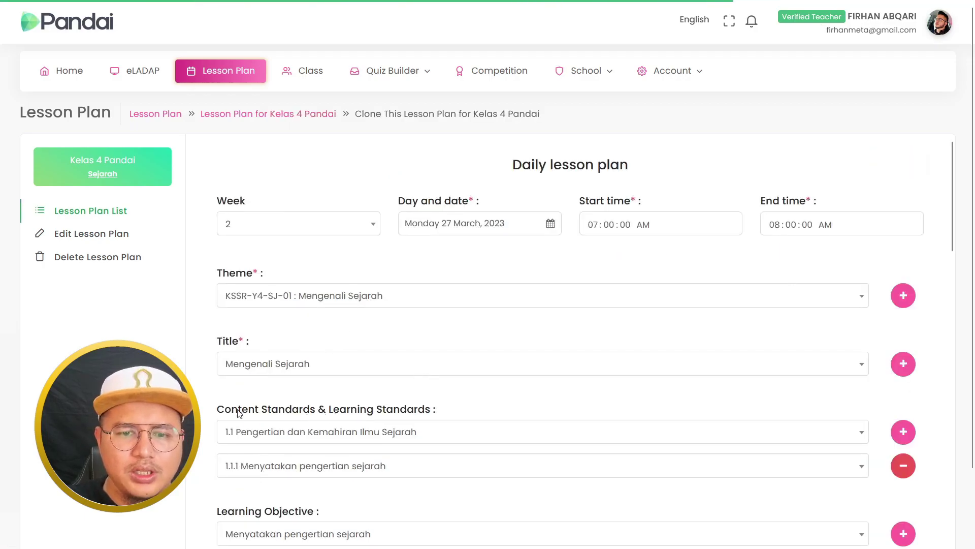
pyautogui.scroll(-3, 352, 374)
pyautogui.scroll(3, 352, 375)
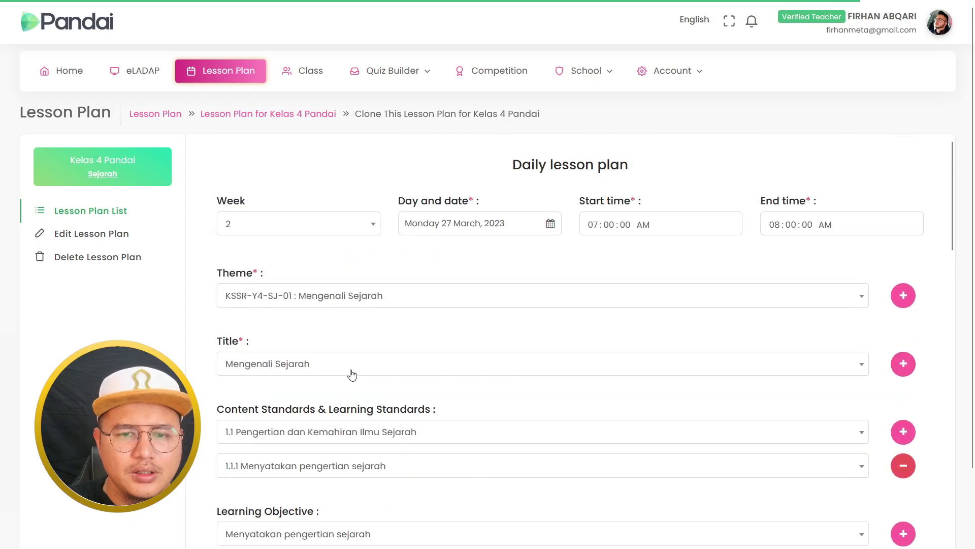
pyautogui.click(473, 225)
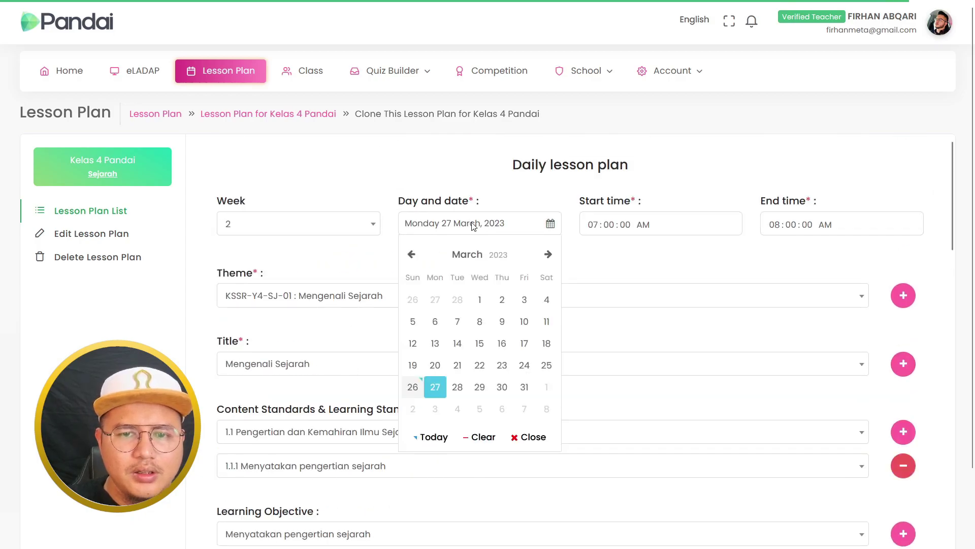
pyautogui.click(435, 409)
pyautogui.click(343, 233)
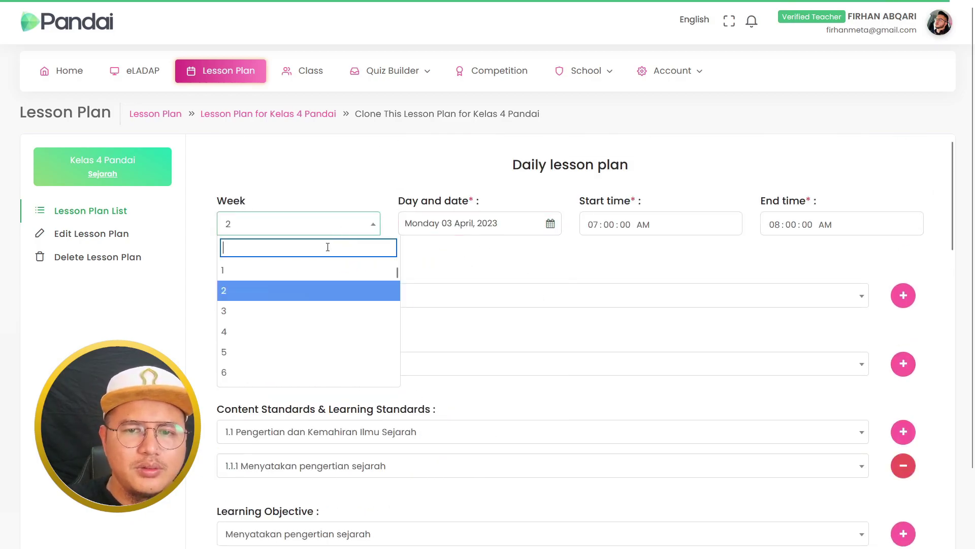
pyautogui.click(298, 316)
# Change the learning standard to 1.1.2 Mengenal pasti sumber dalam sejarah and the learning objective to Mengenal pasti sumber dalam sejarah.
pyautogui.scroll(-3, 506, 315)
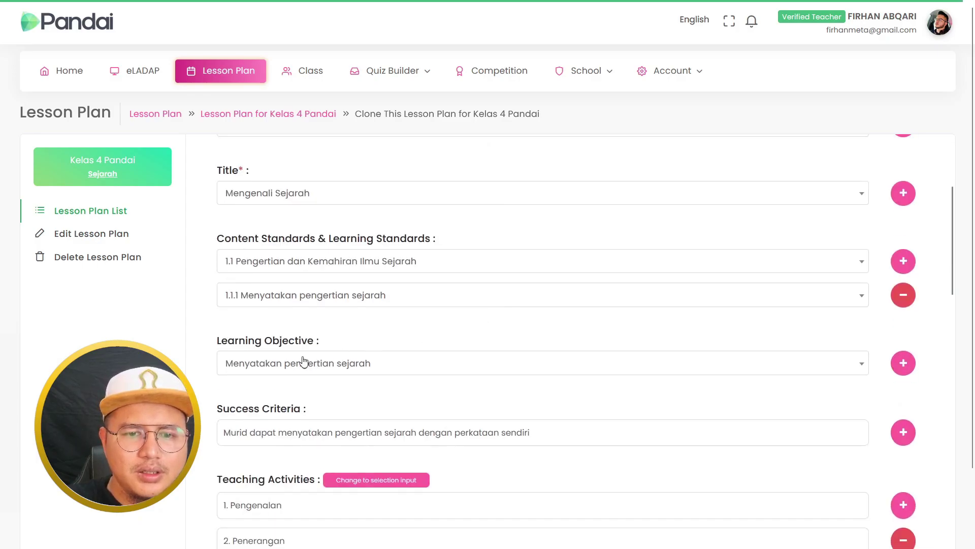
pyautogui.click(283, 298)
pyautogui.click(264, 402)
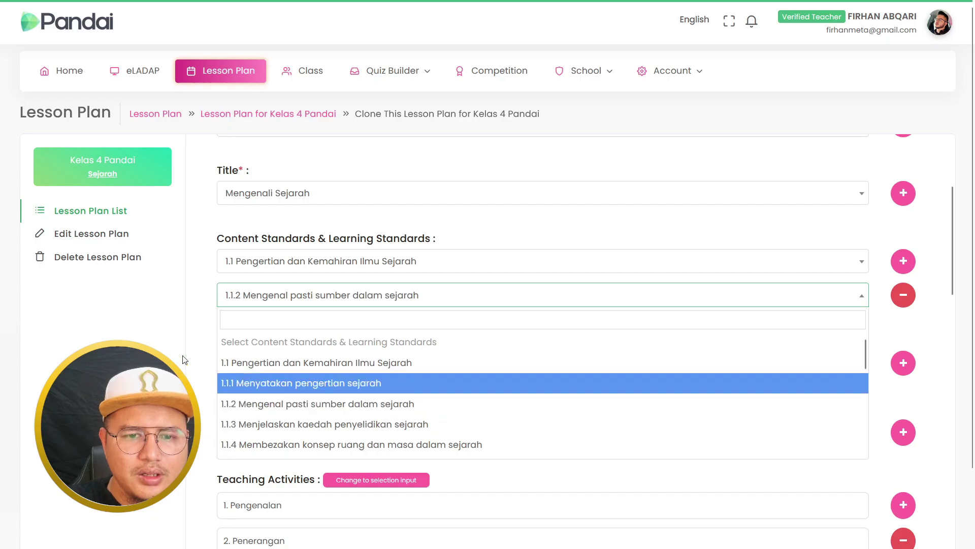
pyautogui.click(179, 330)
pyautogui.click(314, 372)
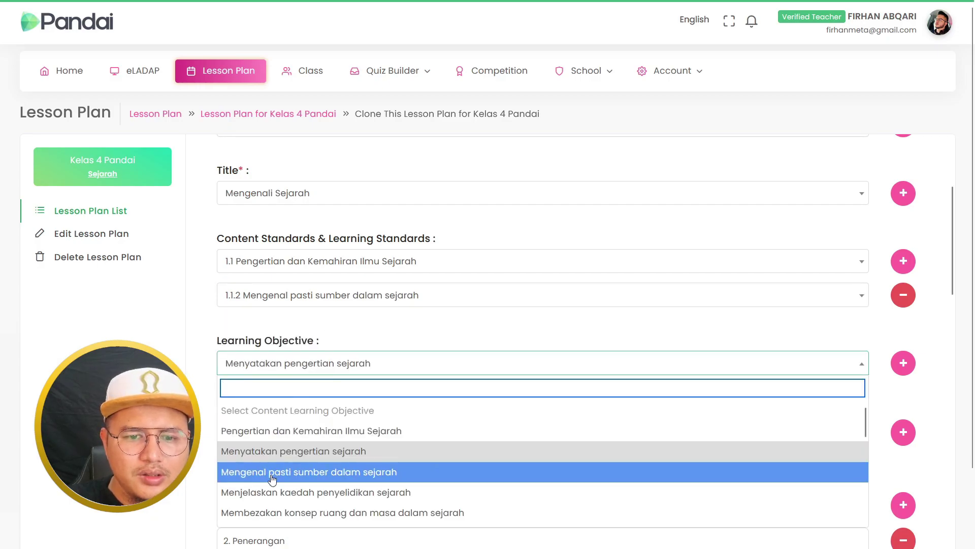
pyautogui.click(272, 466)
# Rewrite the success criteria as "Murid dapat mengenalpasti 3 subjek dalam sejarah".
pyautogui.scroll(-3, 272, 370)
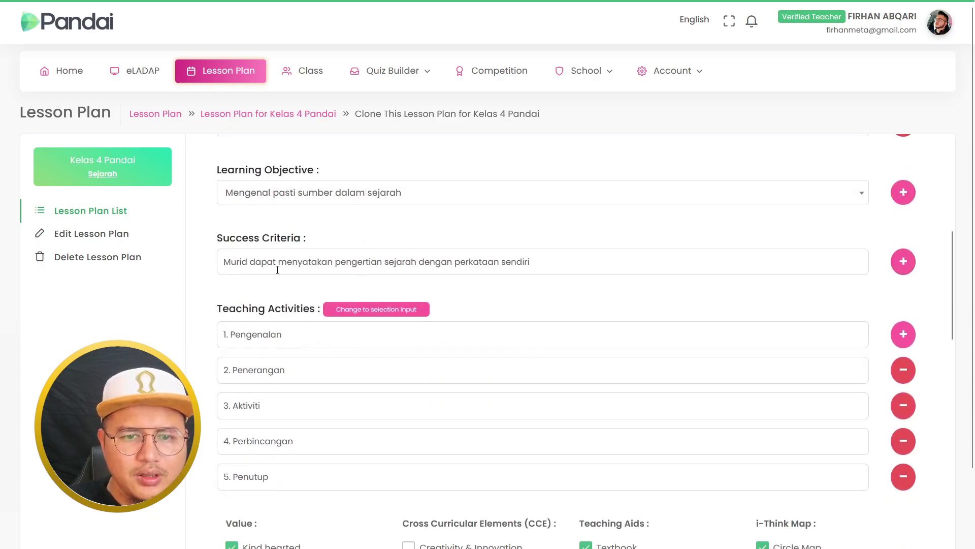
pyautogui.moveTo(279, 262); pyautogui.dragTo(649, 265)
pyautogui.write('Murid dapat M')
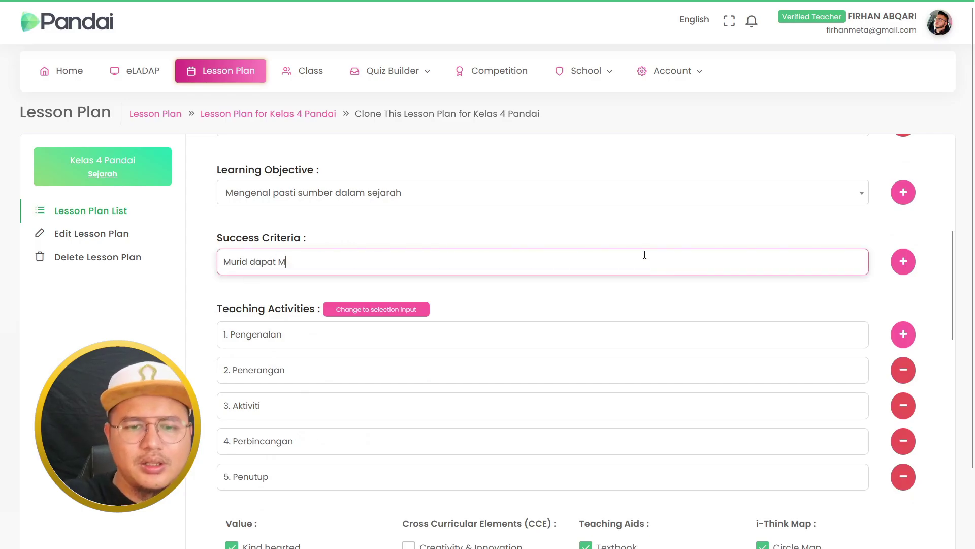
pyautogui.write('mengenalpasti 3 subjek dalam sejarah')
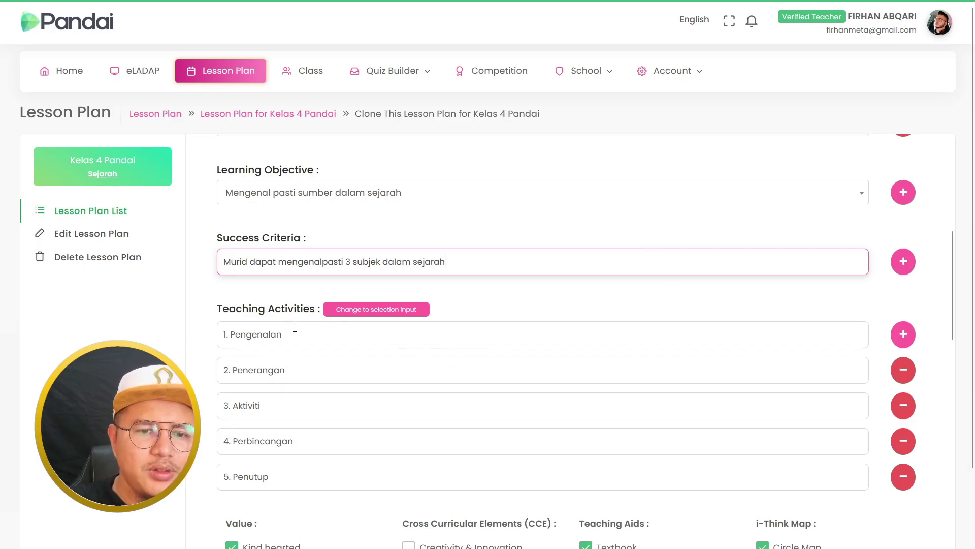
# Replace the value Kind hearted with Justice and select Entrepreneurship as a cross-curricular element.
pyautogui.scroll(-3, 294, 327)
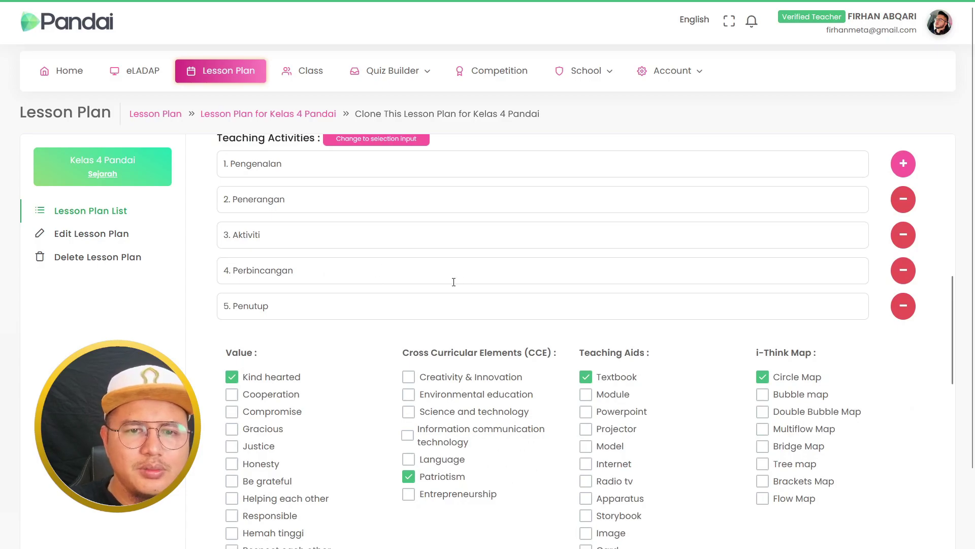
pyautogui.scroll(-6, 454, 281)
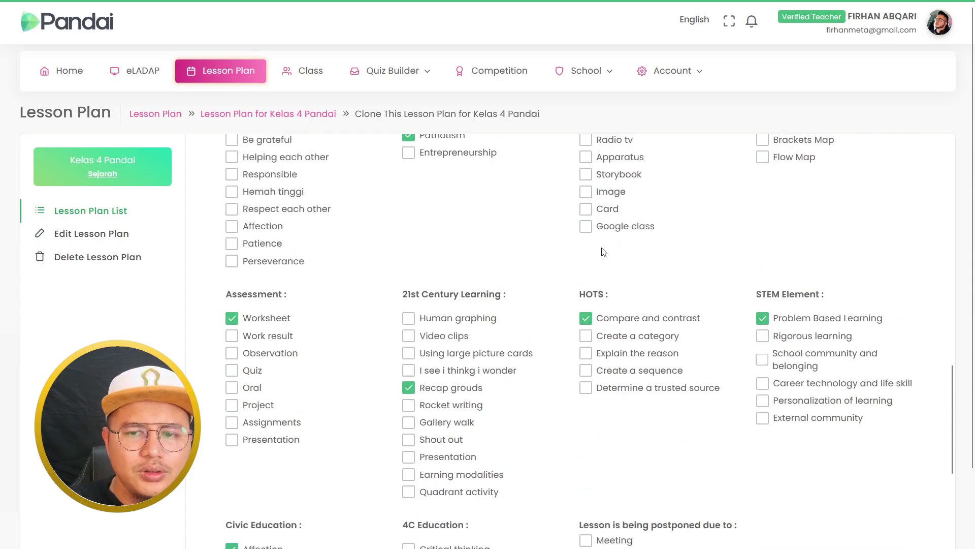
pyautogui.scroll(3, 559, 274)
pyautogui.click(231, 206)
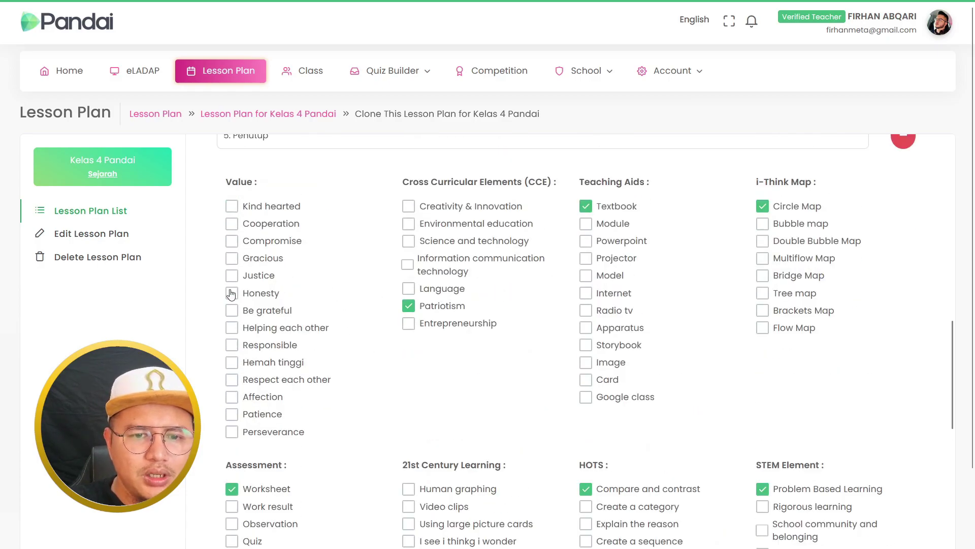
pyautogui.click(232, 275)
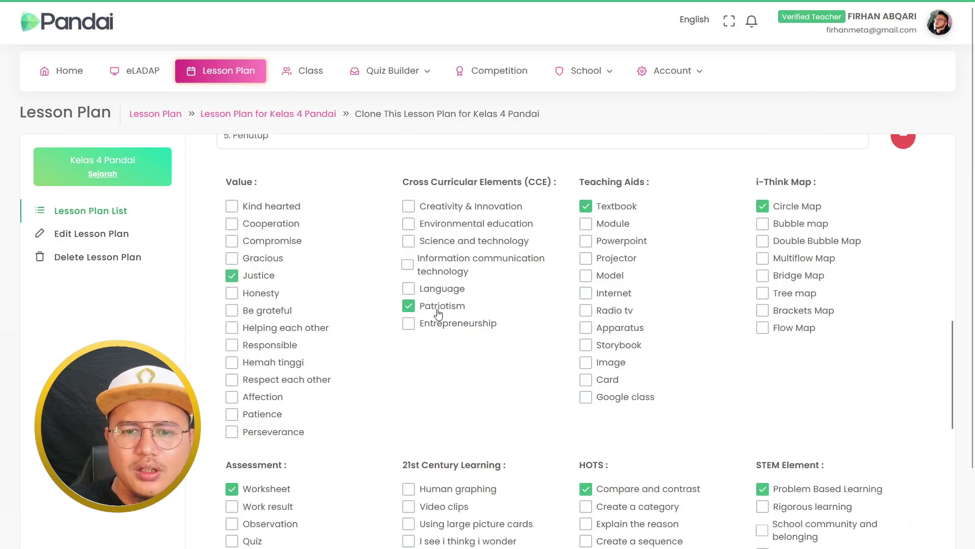
pyautogui.click(449, 323)
# Save the cloned Week 3 lesson plan.
pyautogui.scroll(-1, 727, 300)
pyautogui.scroll(-10, 726, 300)
pyautogui.scroll(-2, 561, 356)
pyautogui.click(599, 480)
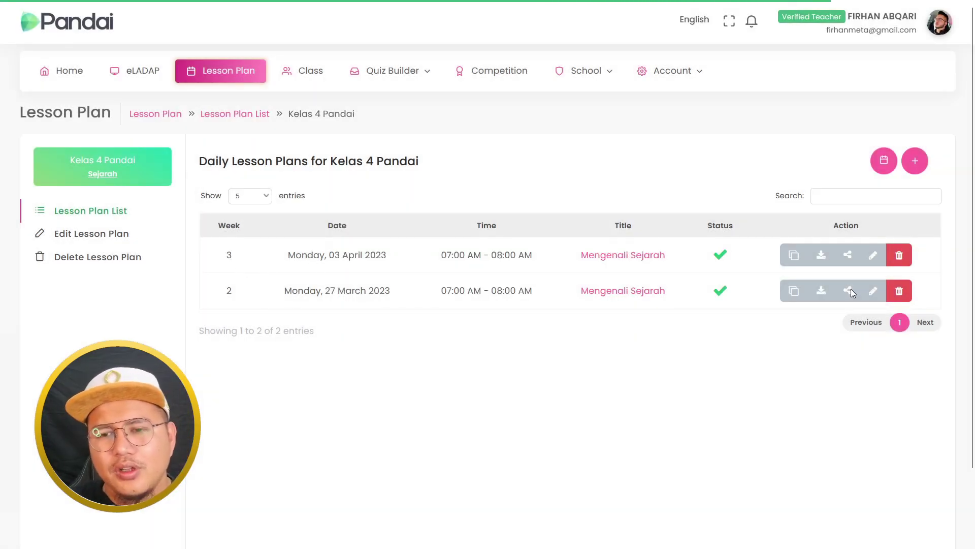
# Clone the Week 3 lesson plan and set the copy to week 4 and Monday 10 April 2023.
pyautogui.click(799, 264)
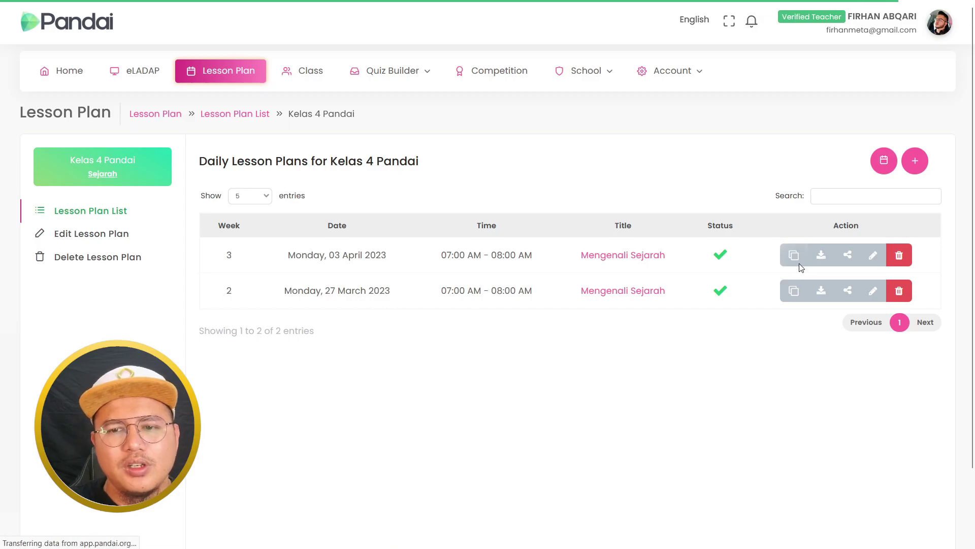
pyautogui.click(336, 223)
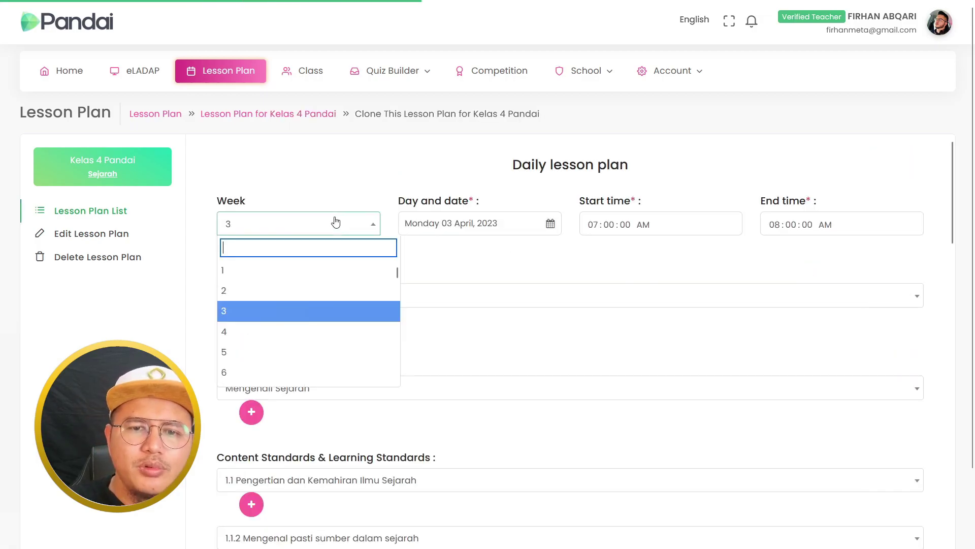
pyautogui.click(324, 332)
pyautogui.click(457, 224)
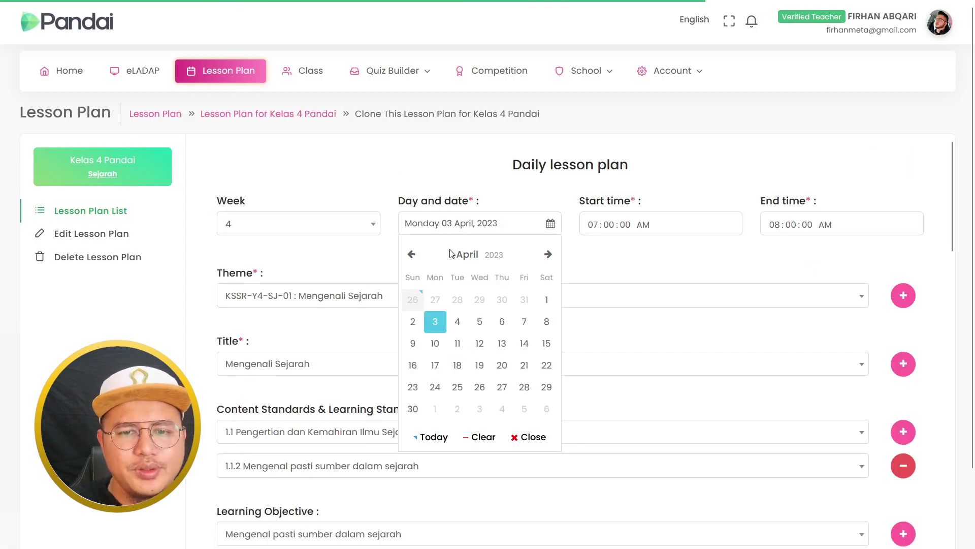
pyautogui.click(435, 344)
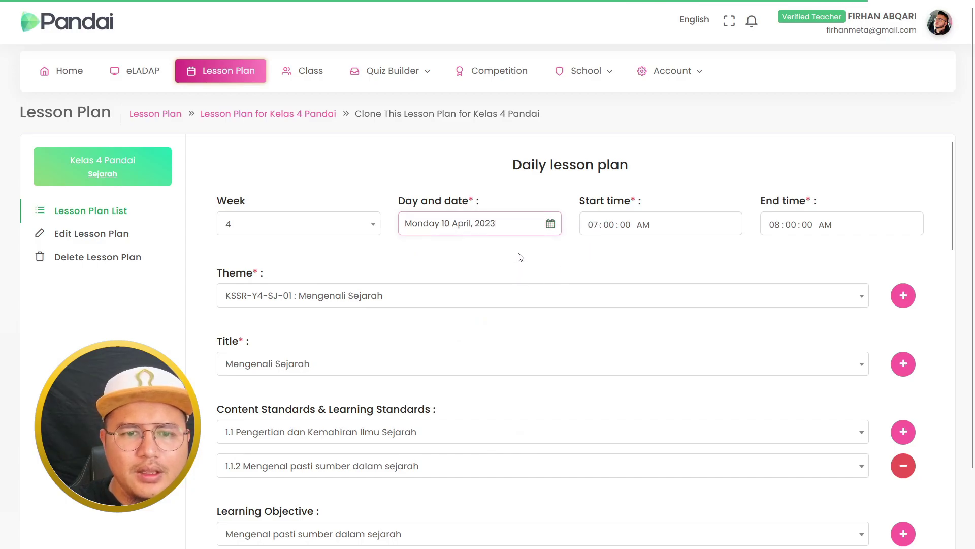
# Change the second content and learning standard entry to 1.1.3 Menjelaskan kaedah penyelidikan sejarah.
pyautogui.click(447, 462)
pyautogui.click(409, 418)
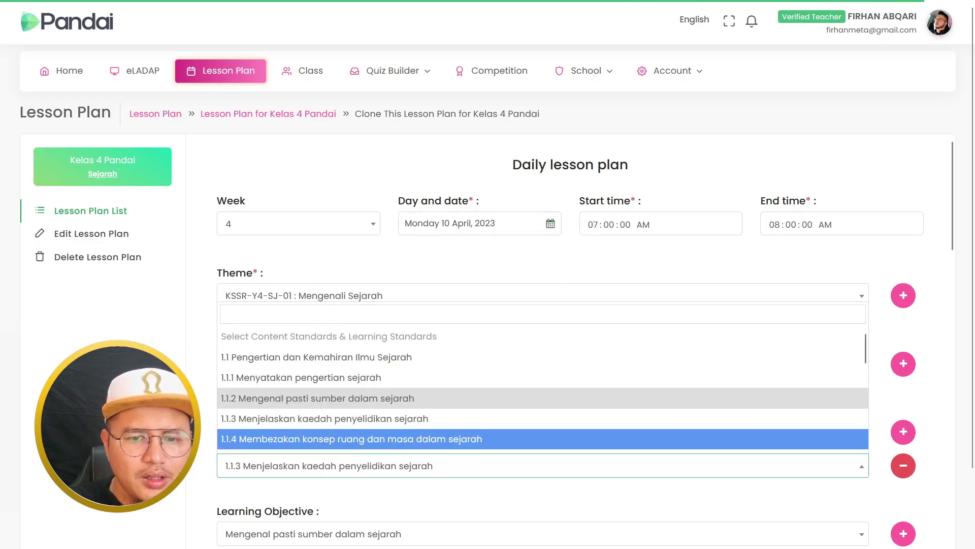
# Change the learning objective to Menjelaskan kaedah penyelidikan sejarah.
pyautogui.scroll(-2, 544, 304)
pyautogui.click(308, 452)
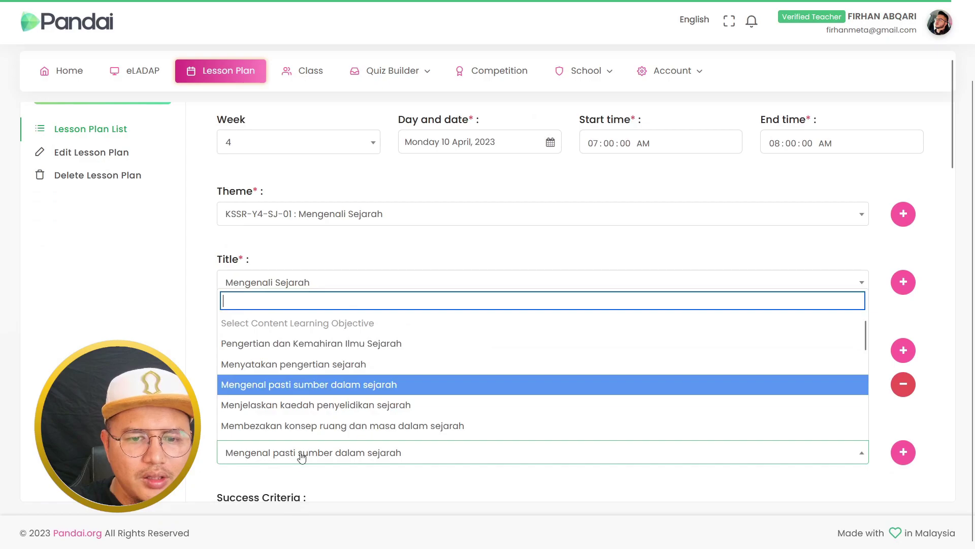
pyautogui.click(294, 413)
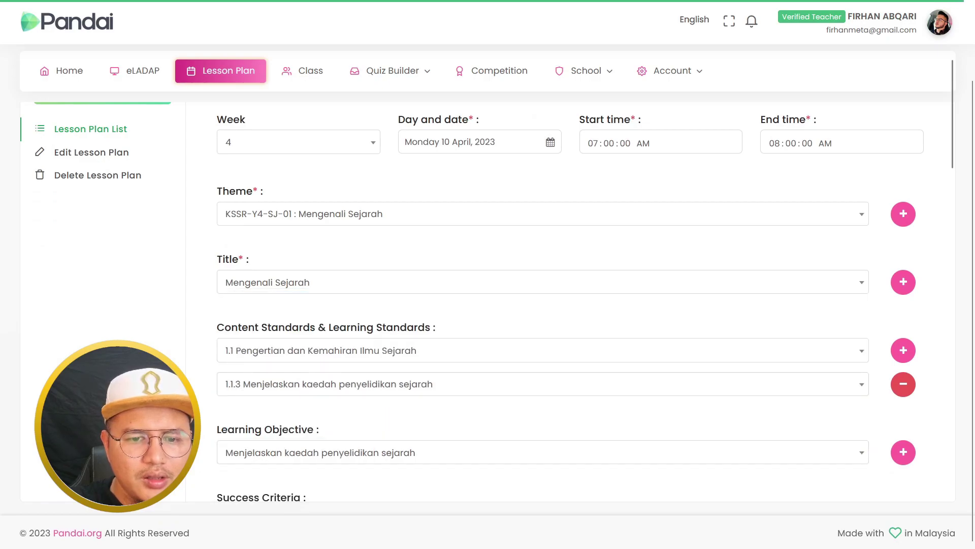
# Rewrite the success criterion as "Murid dapat menjelaskan 2 kaedah penyelidik sejarah dengan perkataan sendiri".
pyautogui.scroll(-4, 477, 407)
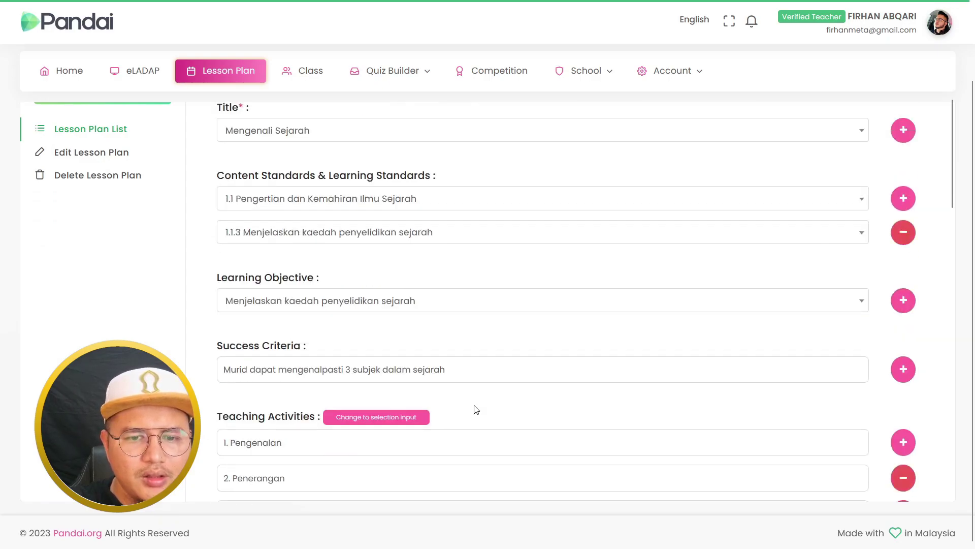
pyautogui.click(470, 347)
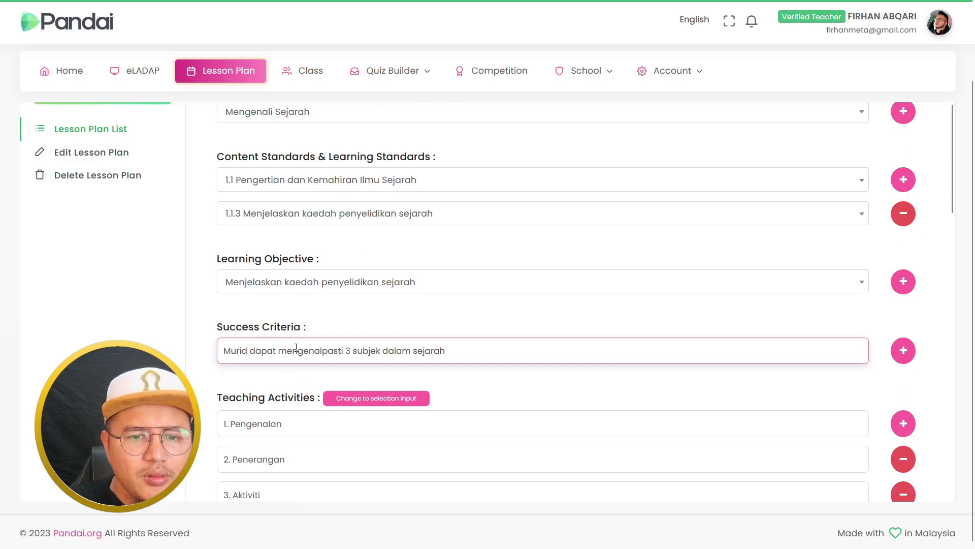
pyautogui.moveTo(285, 353); pyautogui.dragTo(608, 354)
pyautogui.write('en')
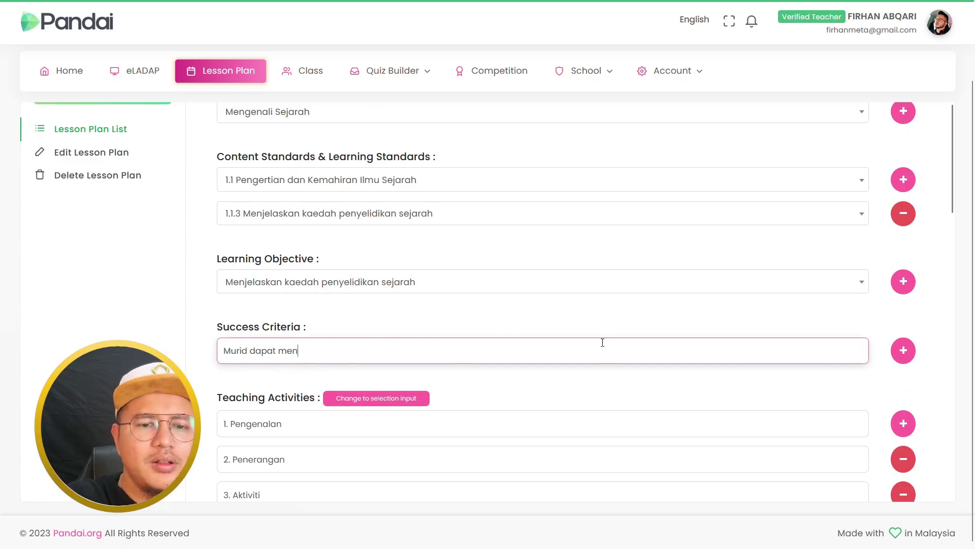
pyautogui.write('jelaskan ke')
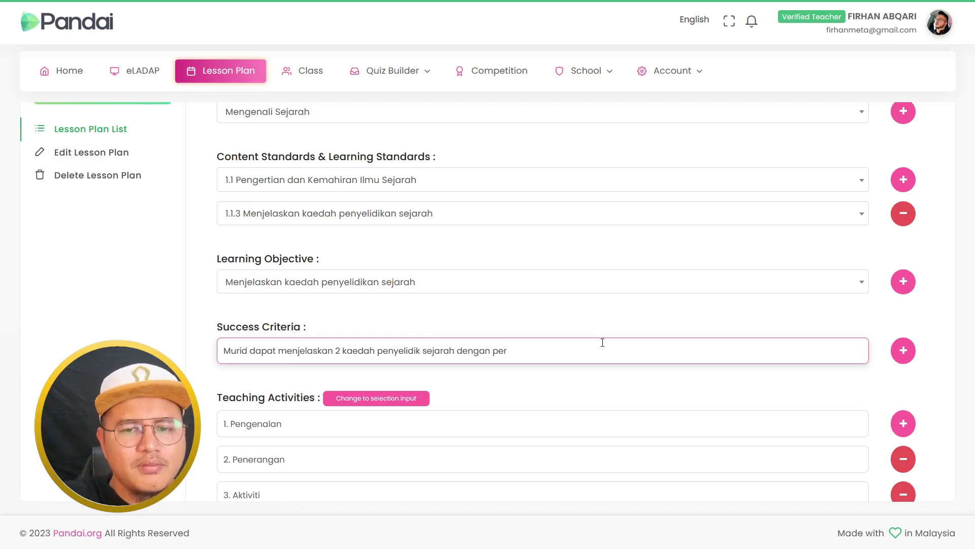
pyautogui.write('de')
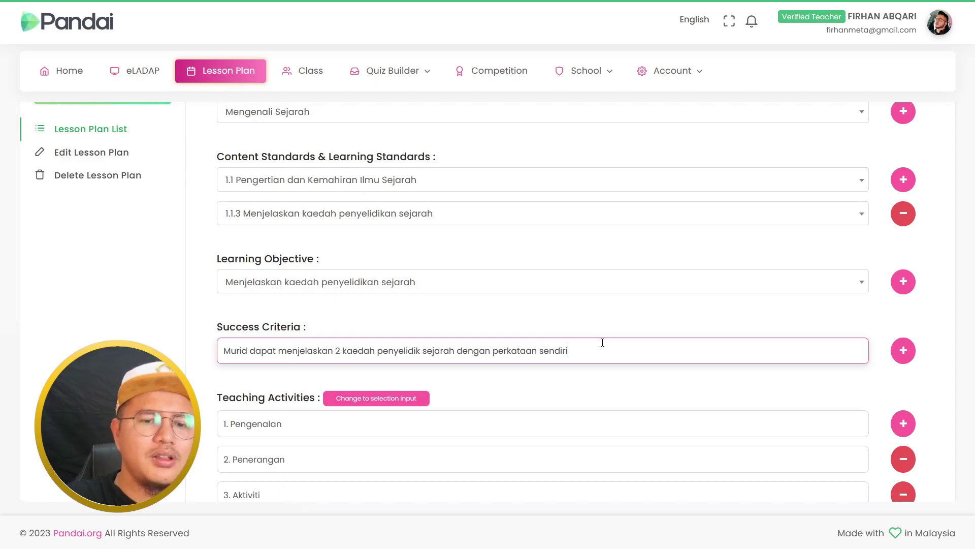
# Check the remaining lesson options and save the cloned Week 4 lesson plan.
pyautogui.scroll(-12, 577, 304)
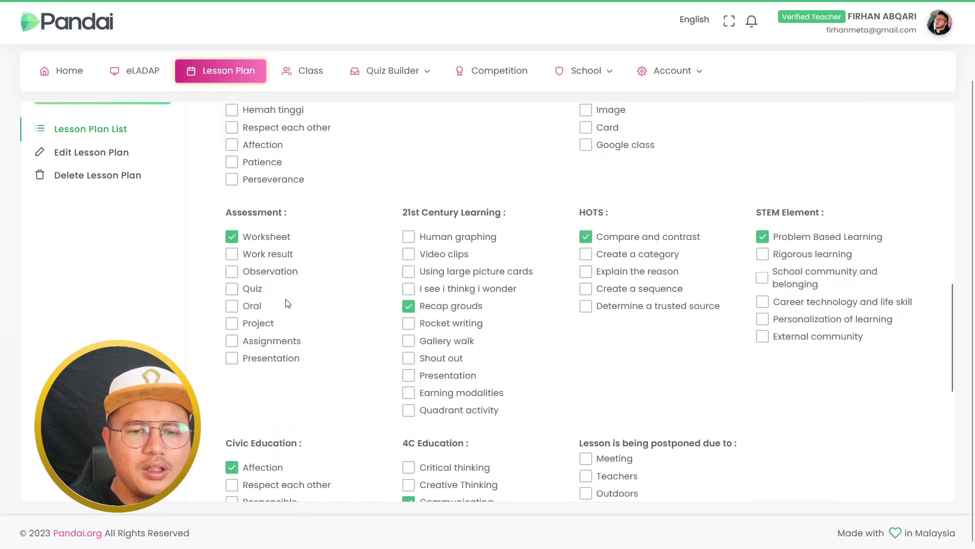
pyautogui.scroll(4, 588, 232)
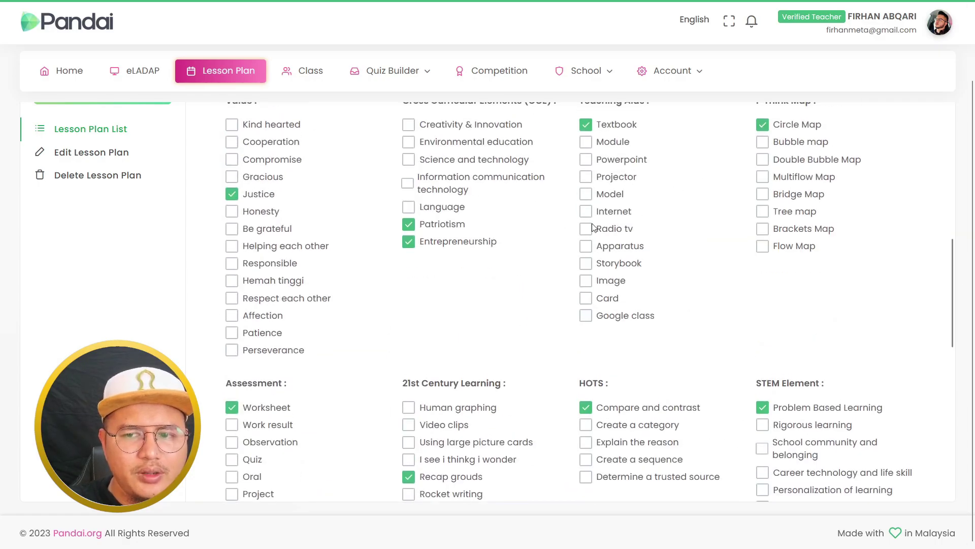
pyautogui.scroll(-10, 688, 413)
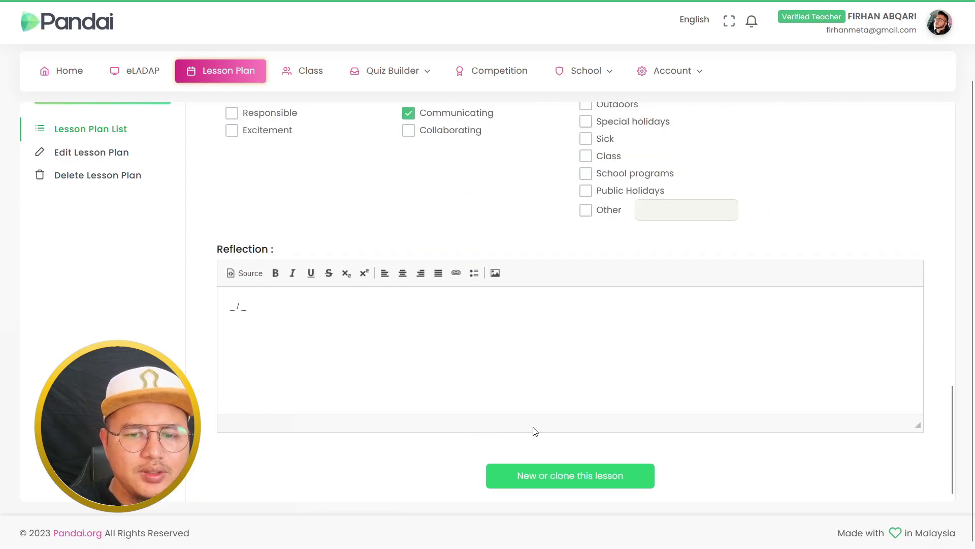
pyautogui.click(587, 480)
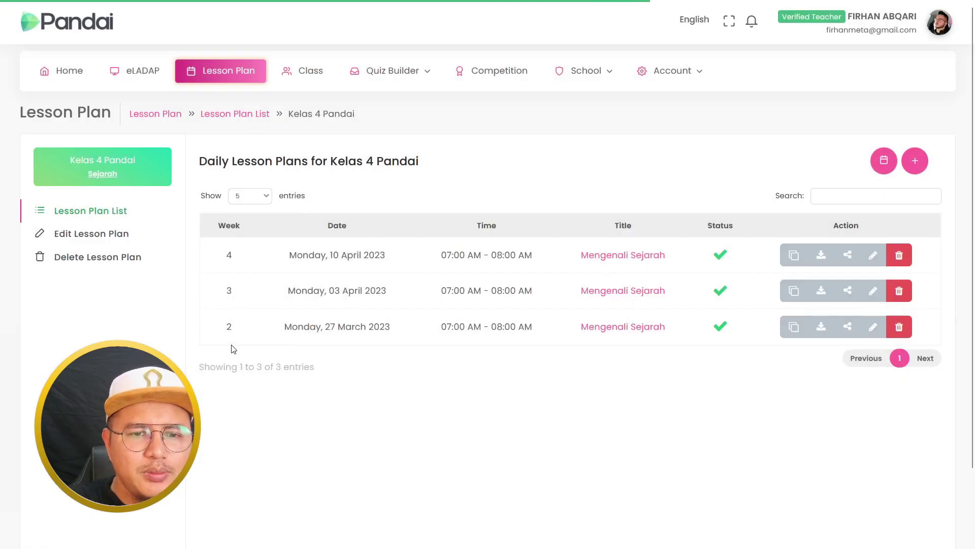
# Clone the Week 4 lesson plan and set the copy to week 5 and Monday 17 April 2023.
pyautogui.click(795, 254)
pyautogui.click(338, 220)
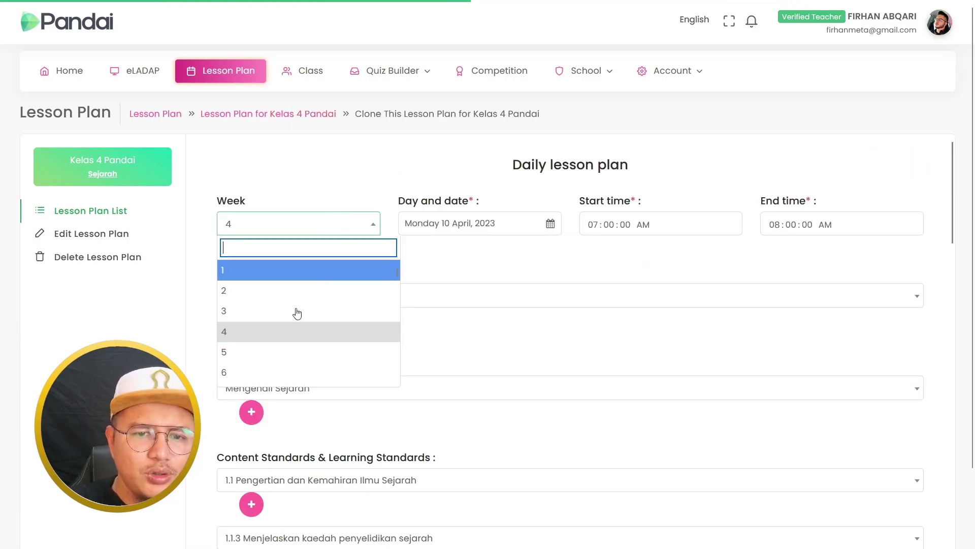
pyautogui.press('Escape')
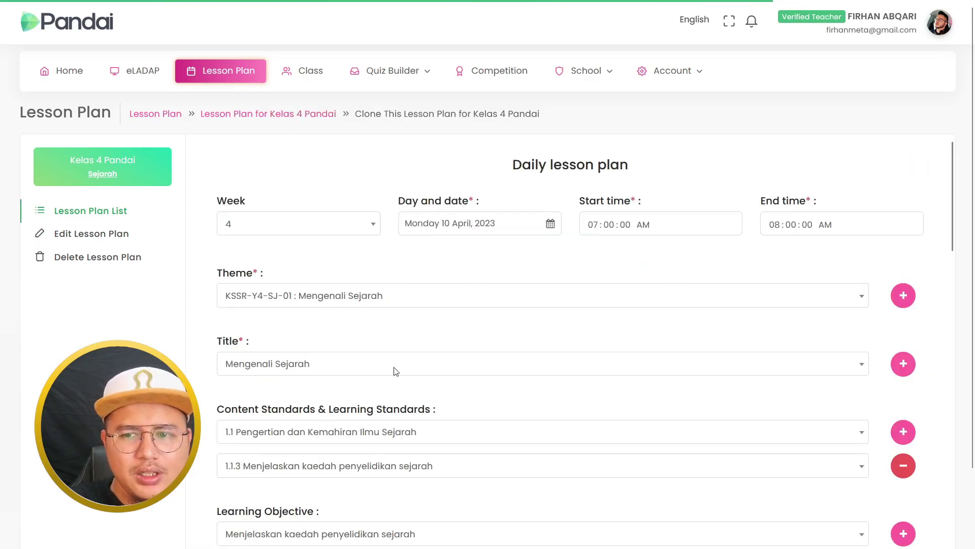
pyautogui.click(434, 233)
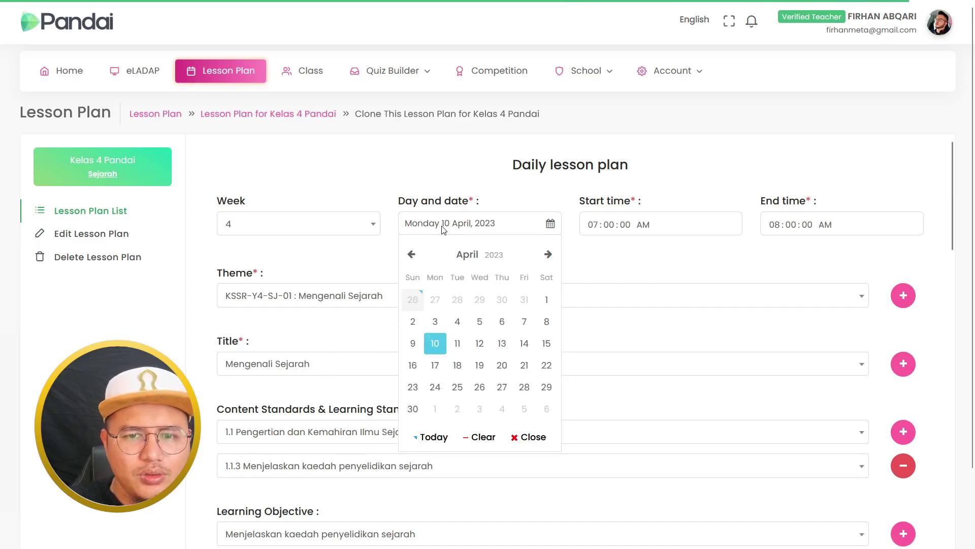
pyautogui.click(435, 369)
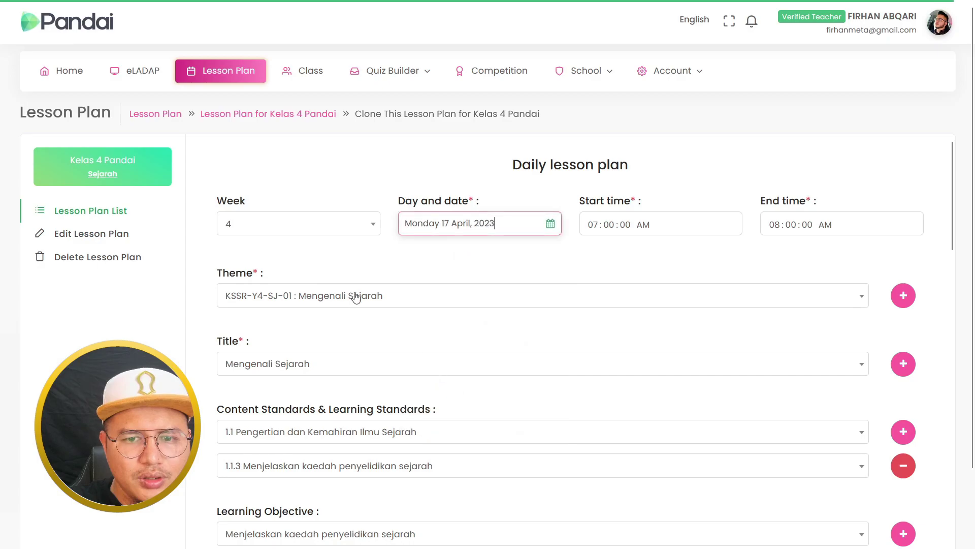
pyautogui.click(337, 223)
pyautogui.click(320, 352)
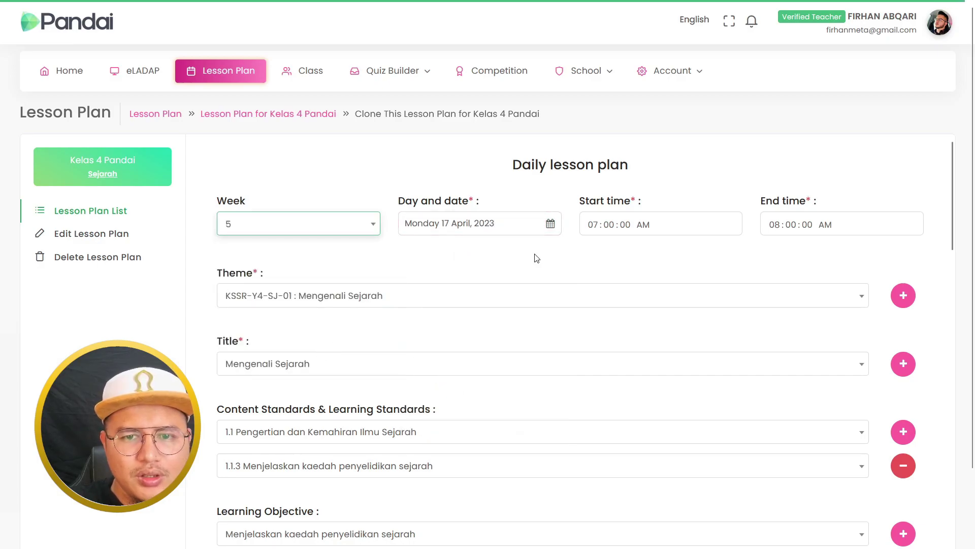
# Set the second learning standard to 1.1.4 Membezakan konsep ruang dan masa dalam sejarah and choose the matching learning objective.
pyautogui.click(315, 471)
pyautogui.click(294, 438)
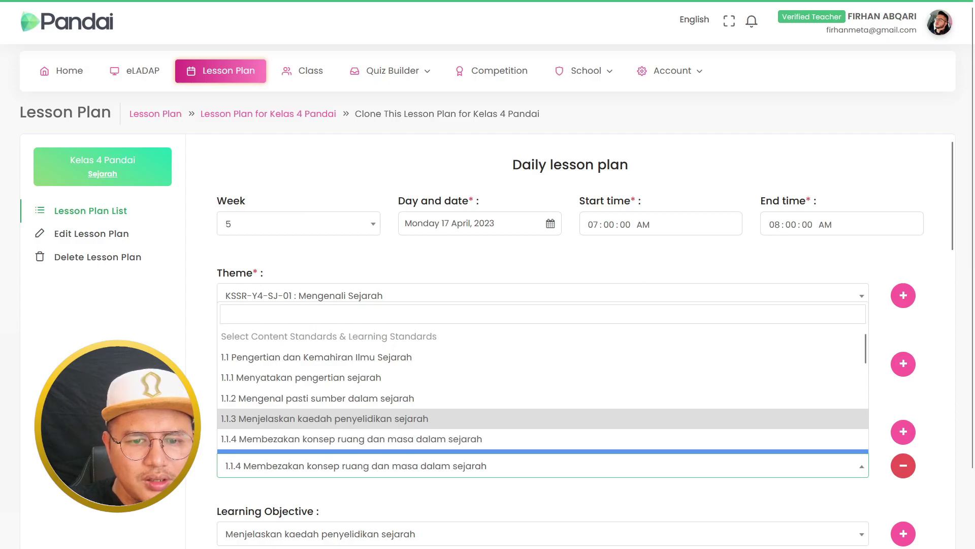
pyautogui.scroll(-2, 305, 447)
pyautogui.click(311, 457)
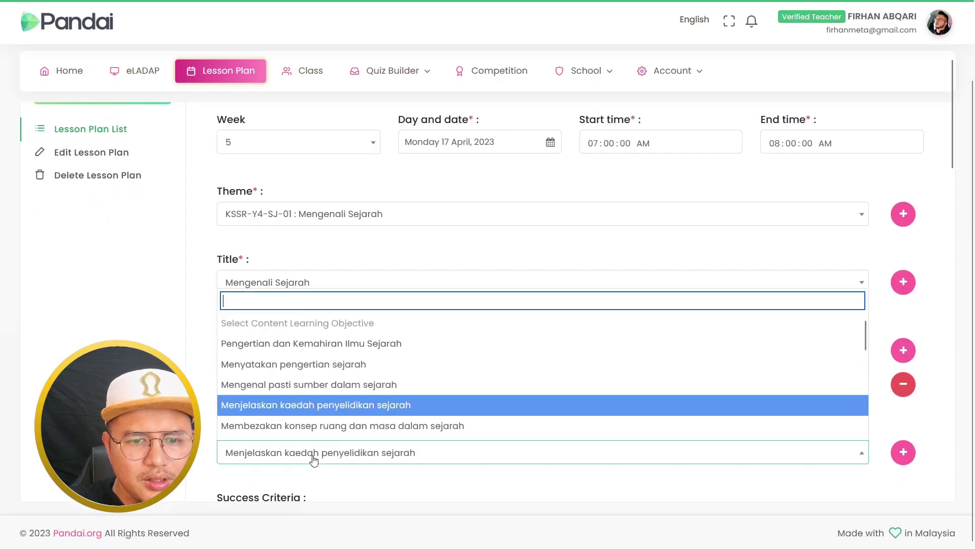
pyautogui.scroll(-3, 290, 421)
pyautogui.scroll(5, 300, 354)
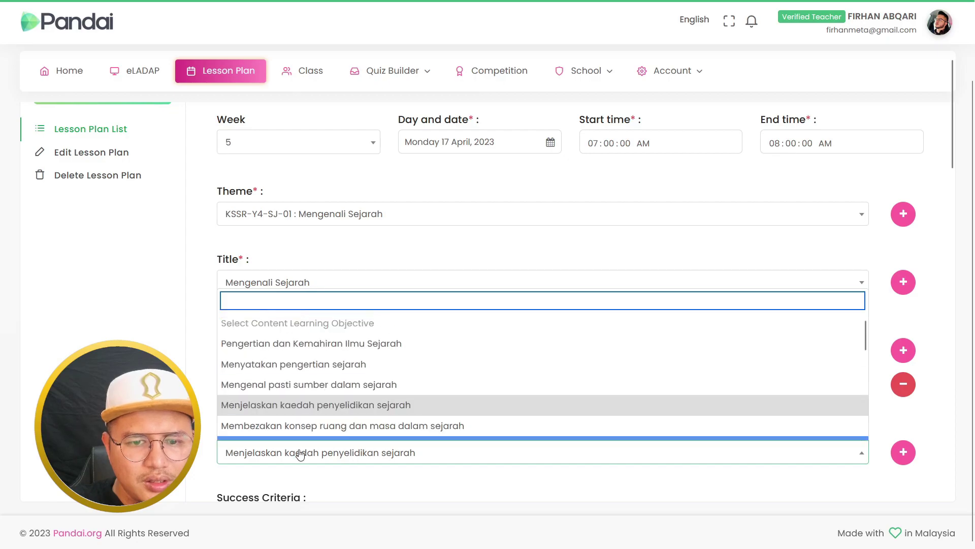
pyautogui.click(300, 424)
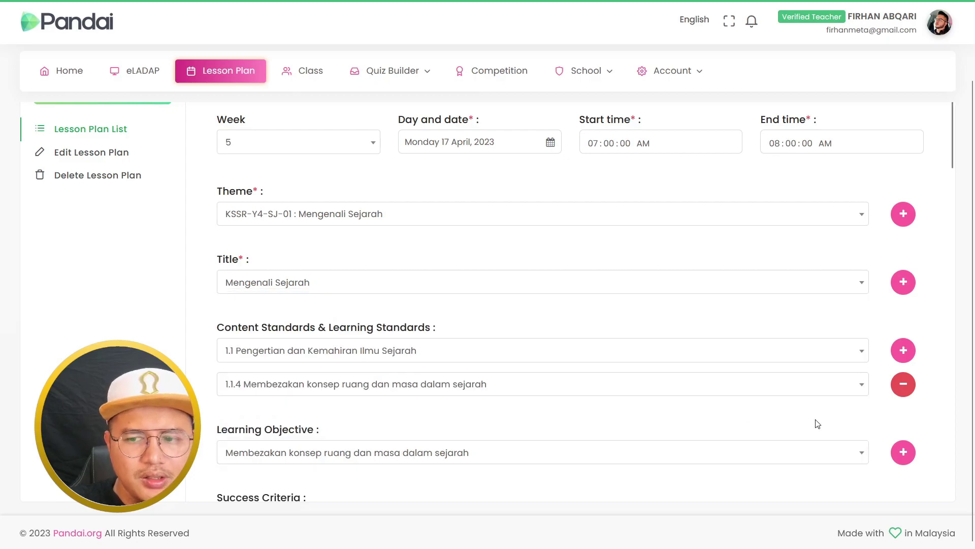
# Reword the success criterion as "Murid dapat menjelaskan dan membezakan konsep ruang dan masa dalam sejarah".
pyautogui.scroll(-4, 665, 422)
pyautogui.moveTo(339, 352); pyautogui.dragTo(659, 368)
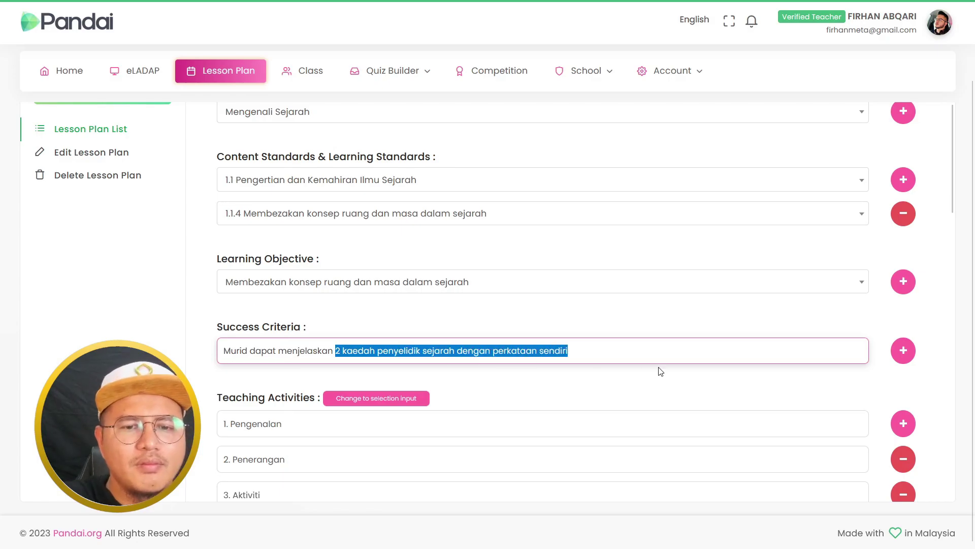
pyautogui.write('dan membezakan')
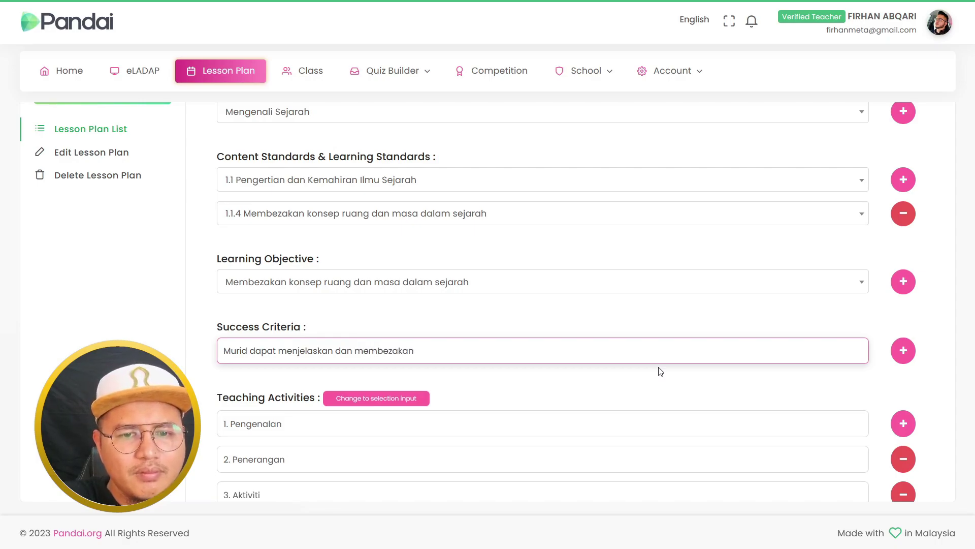
pyautogui.write(' konsep ru')
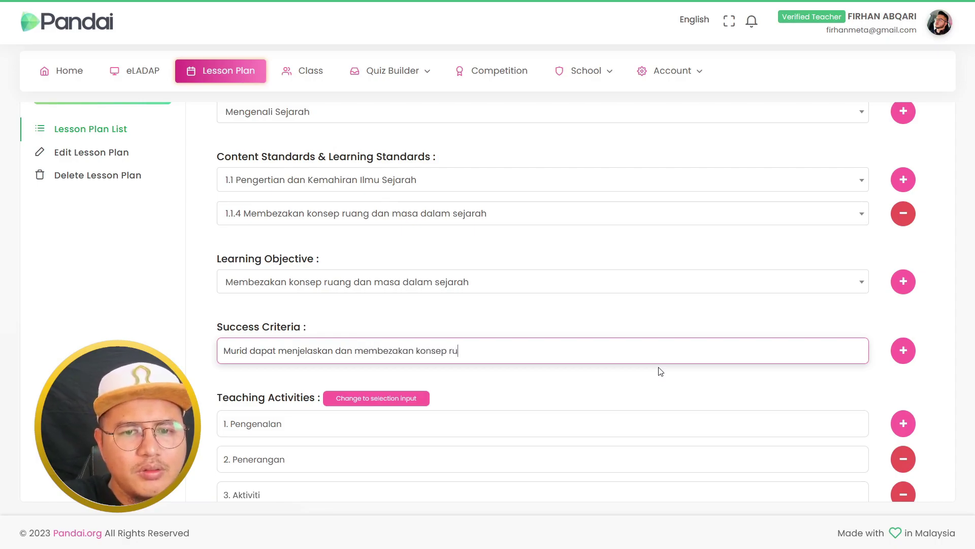
pyautogui.write('ang dan ')
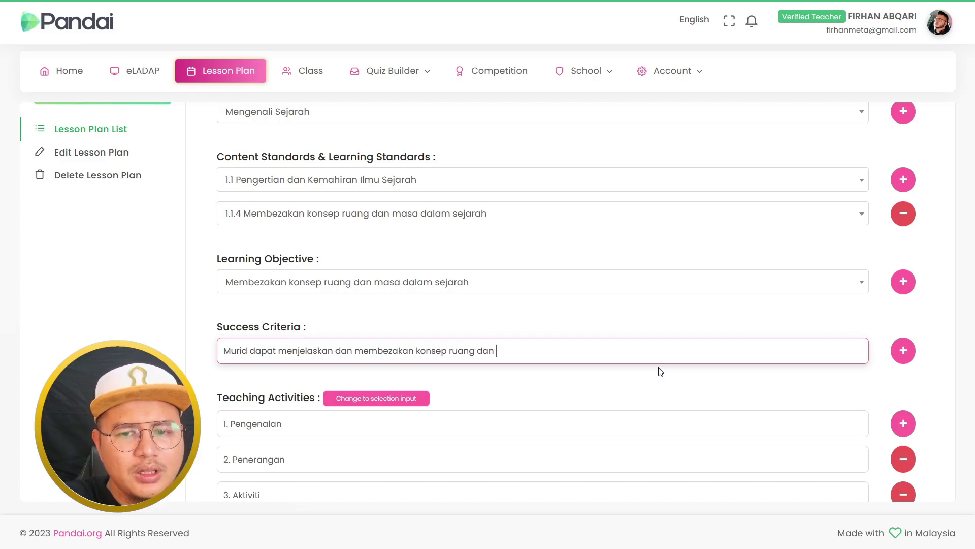
pyautogui.write('masa dalam sejarah')
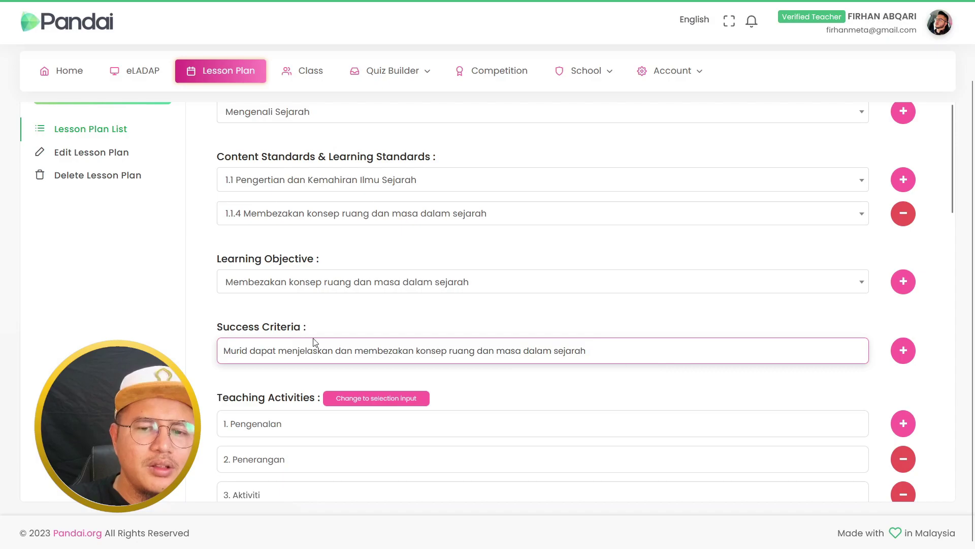
# Save the cloned Week 5 lesson plan with its remaining options as they are.
pyautogui.scroll(-9, 304, 351)
pyautogui.scroll(-12, 346, 396)
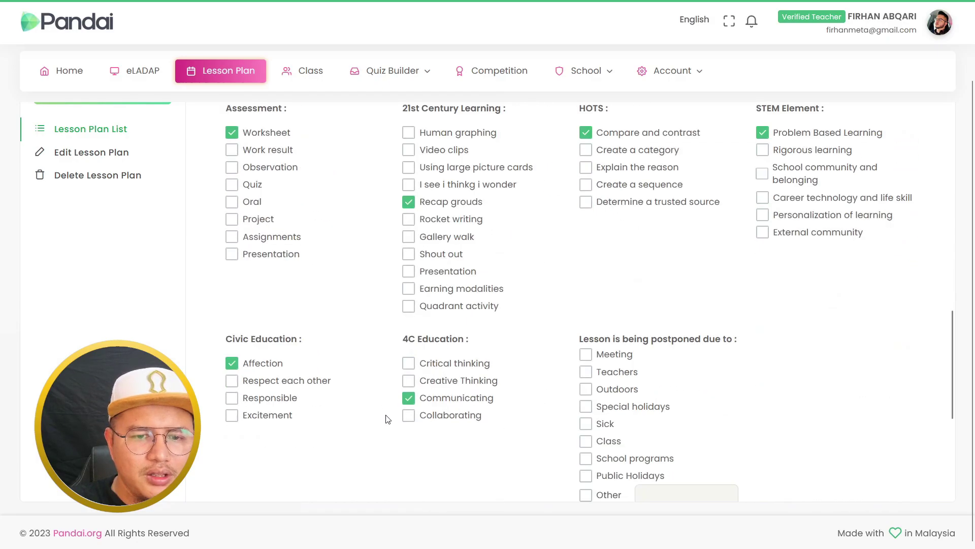
pyautogui.click(559, 475)
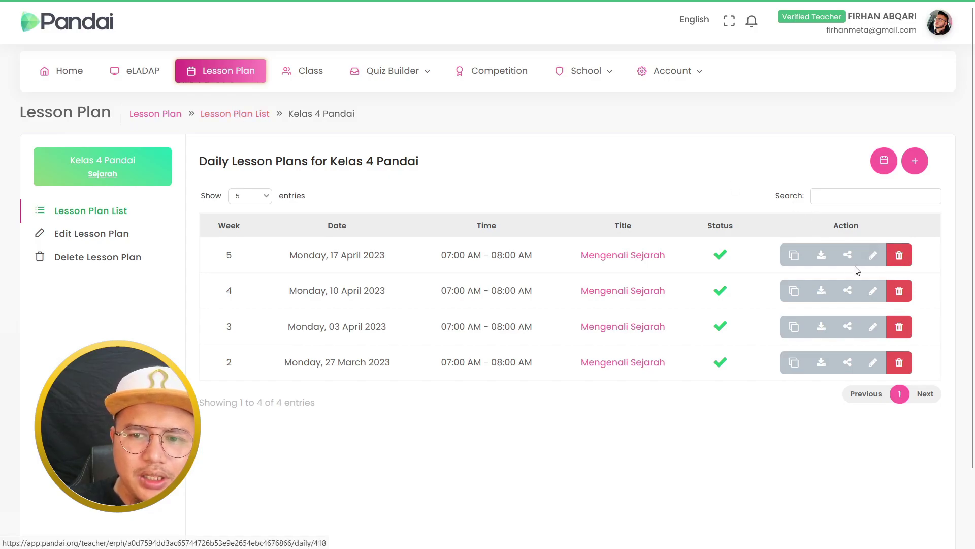
# Download the Week 5 lesson plan to the Desktop as Sejarah 4 Pandai M5.pdf.
pyautogui.click(822, 255)
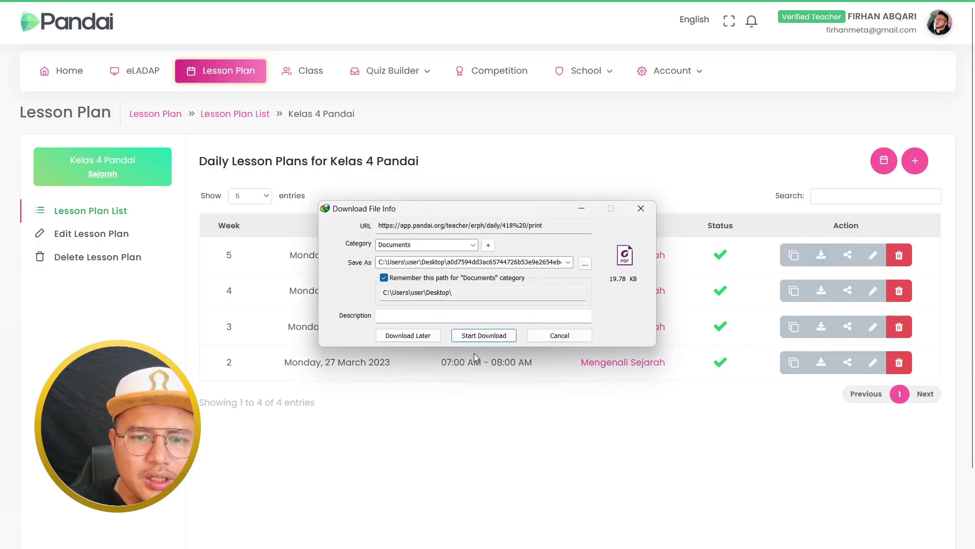
pyautogui.click(585, 264)
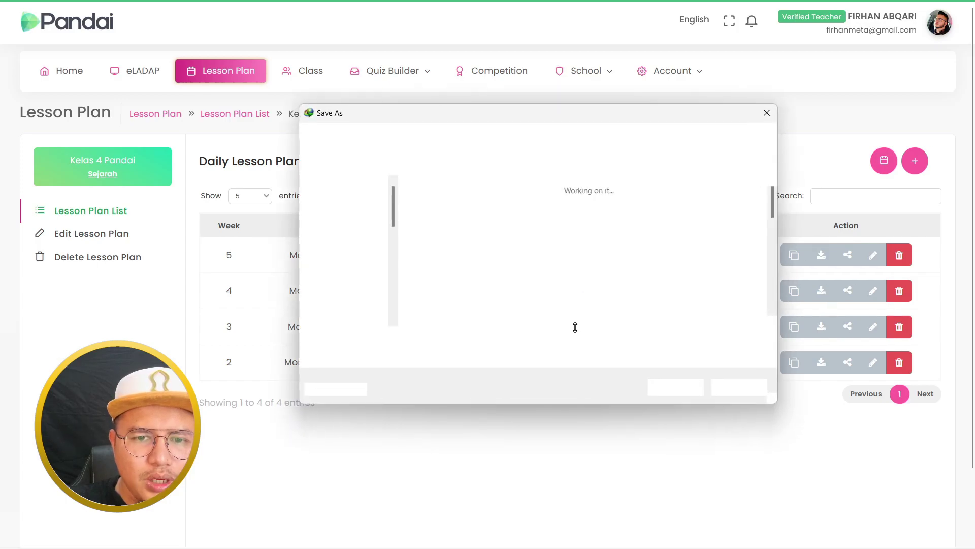
pyautogui.write('Seja')
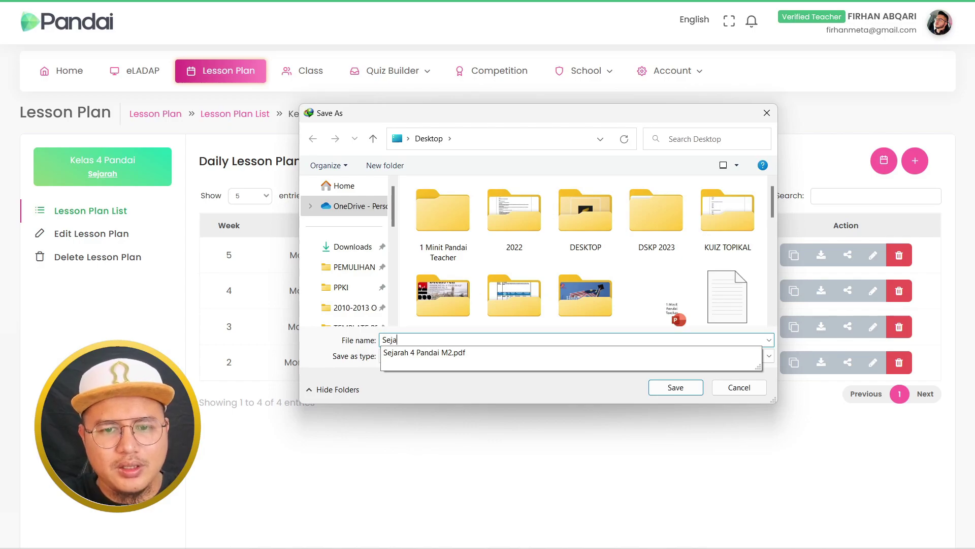
pyautogui.click(482, 355)
pyautogui.press('Left')
pyautogui.press('Left')
pyautogui.press('Left')
pyautogui.press('Left')
pyautogui.press('BackSpace')
pyautogui.write('5')
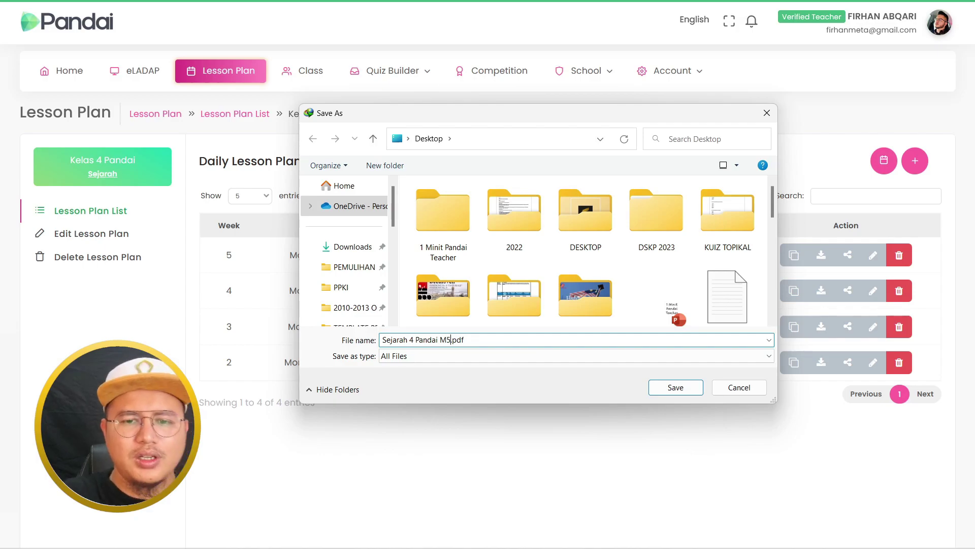
pyautogui.click(681, 387)
pyautogui.click(506, 332)
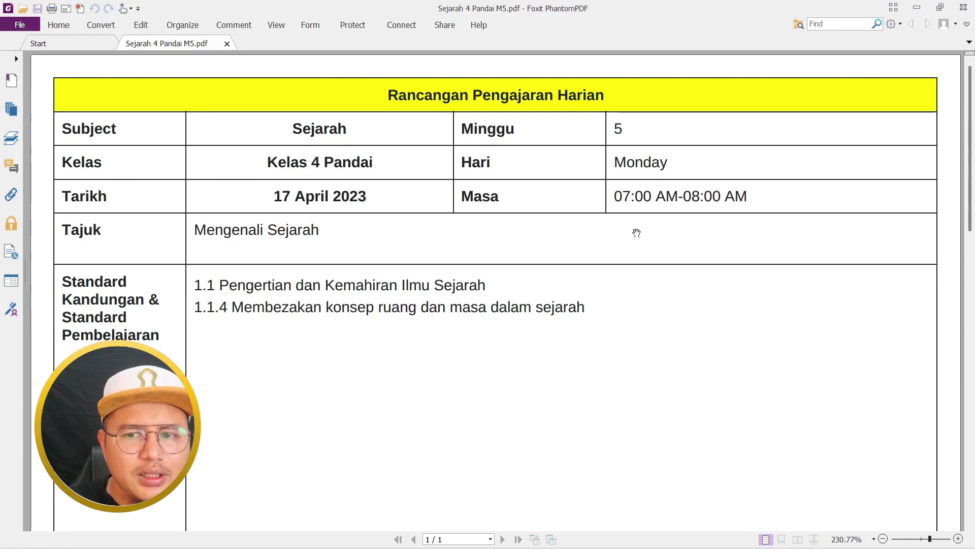
# Review the downloaded Week 5 lesson plan PDF from its header details through to the reflection section.
pyautogui.scroll(-6, 635, 229)
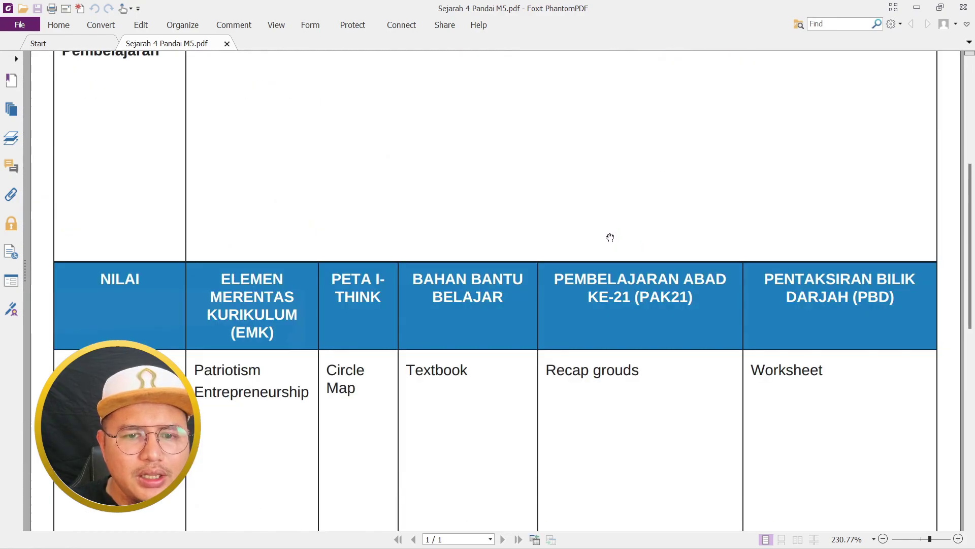
pyautogui.scroll(-3, 612, 235)
pyautogui.scroll(-4, 600, 242)
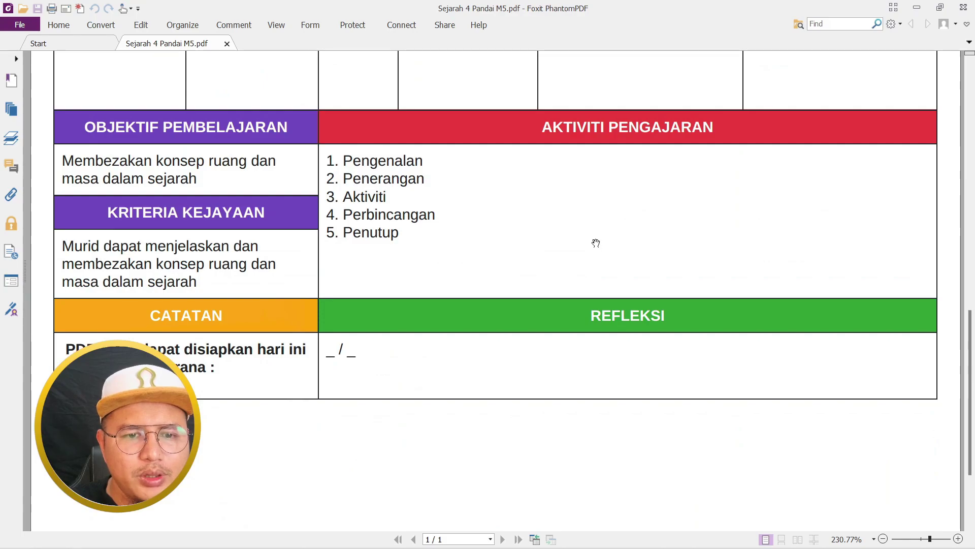
pyautogui.scroll(2, 596, 243)
pyautogui.scroll(10, 596, 243)
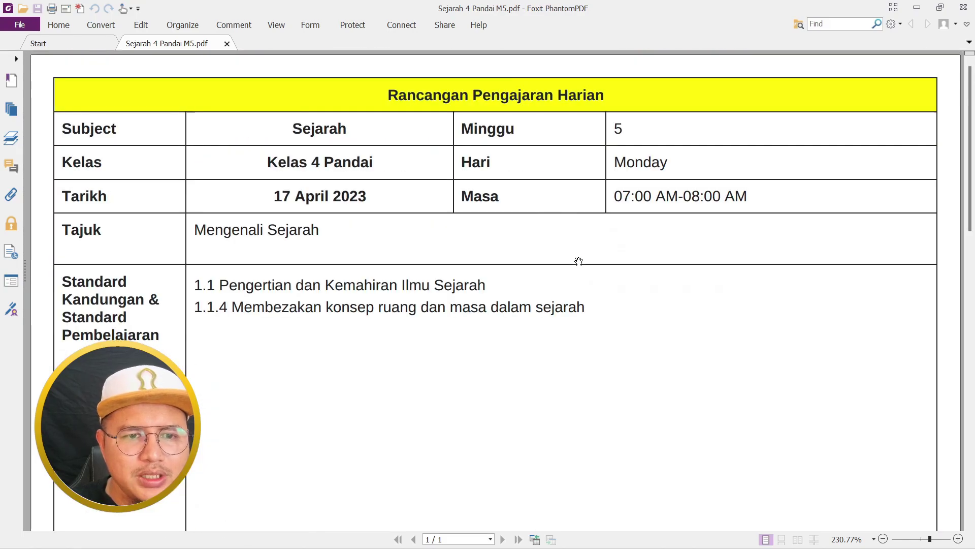
# Re-examine the whole Week 5 lesson plan page, from the header table down to the Catatan and Refleksi rows.
pyautogui.scroll(-3, 578, 261)
pyautogui.scroll(-3, 575, 261)
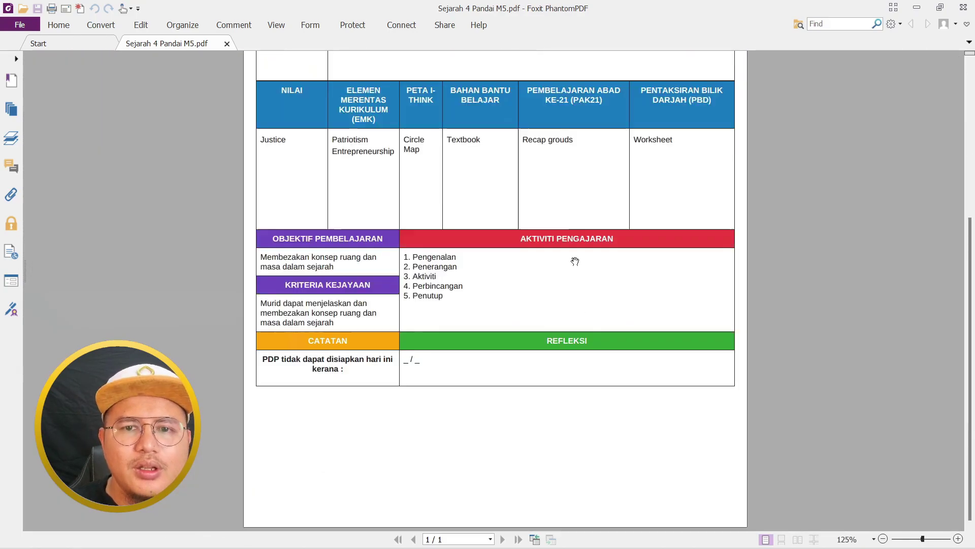
pyautogui.scroll(3, 573, 262)
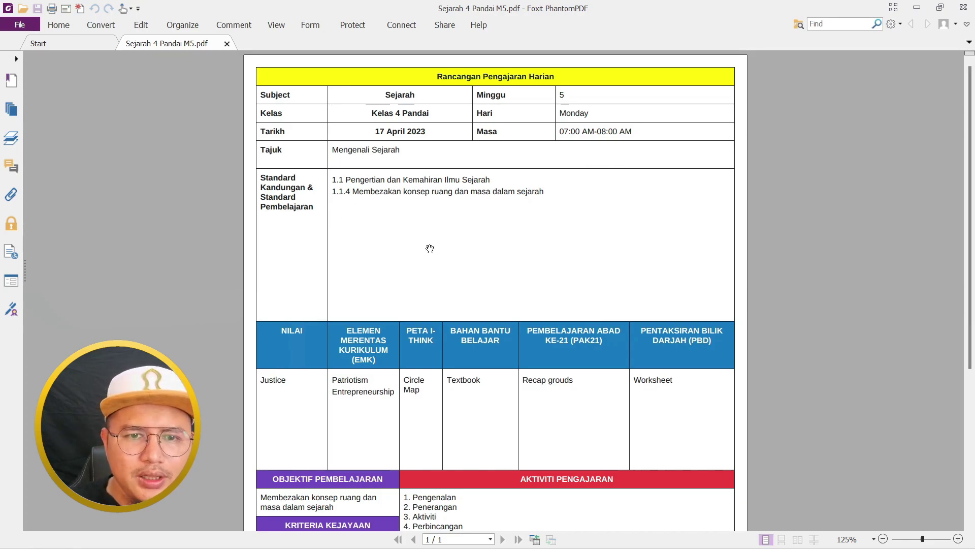
pyautogui.scroll(-3, 415, 302)
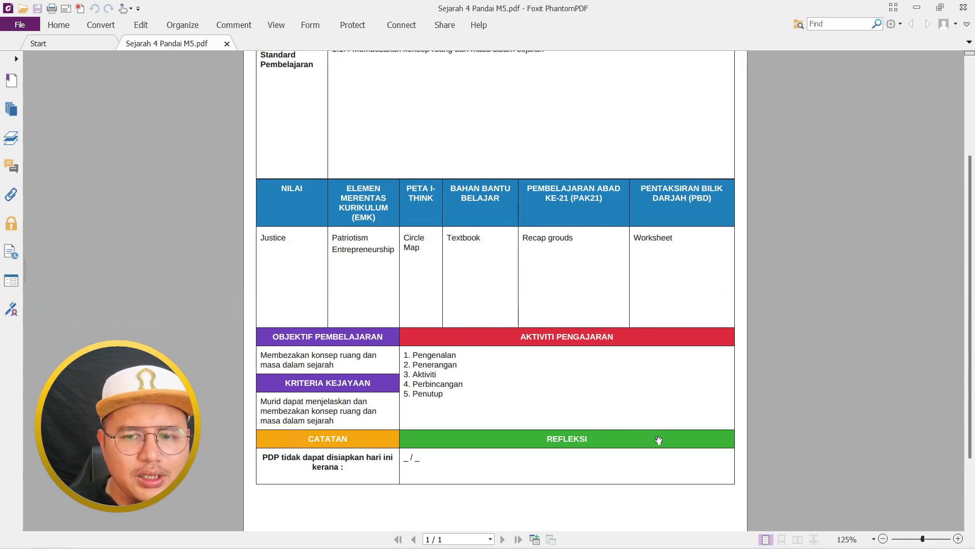
pyautogui.scroll(-2, 665, 418)
pyautogui.scroll(5, 629, 415)
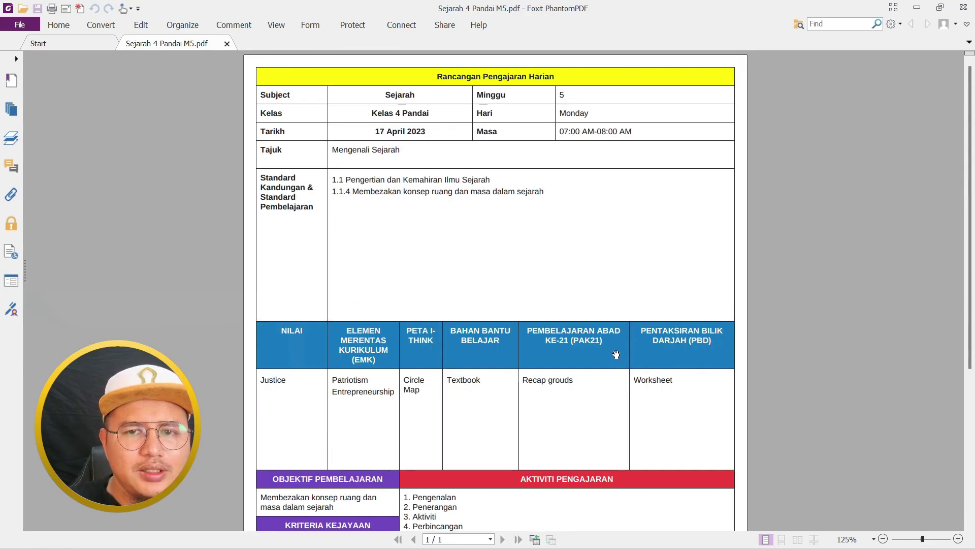
pyautogui.keyDown('ctrl'); pyautogui.scroll(-1, 613, 347); pyautogui.keyUp('ctrl')
pyautogui.keyDown('ctrl'); pyautogui.scroll(1, 613, 348); pyautogui.keyUp('ctrl')
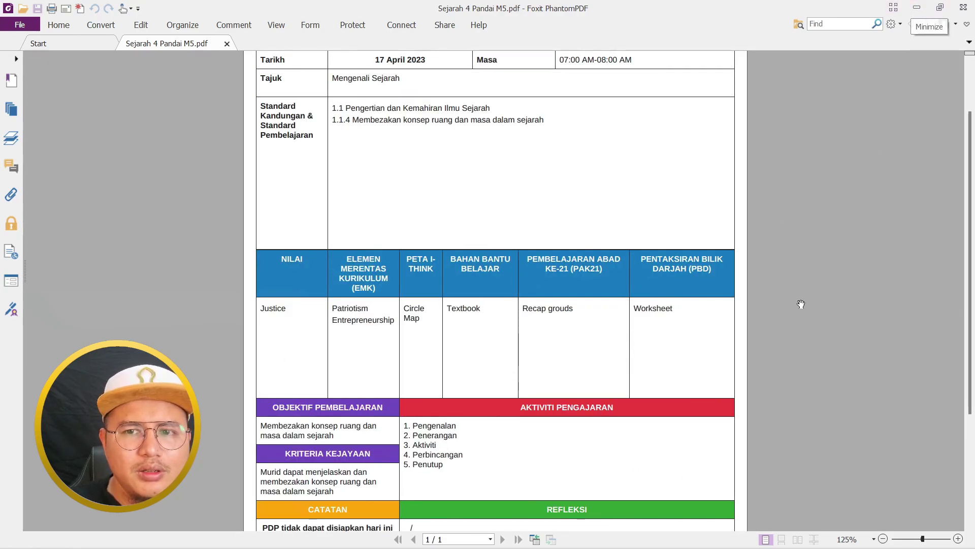
pyautogui.scroll(2, 787, 295)
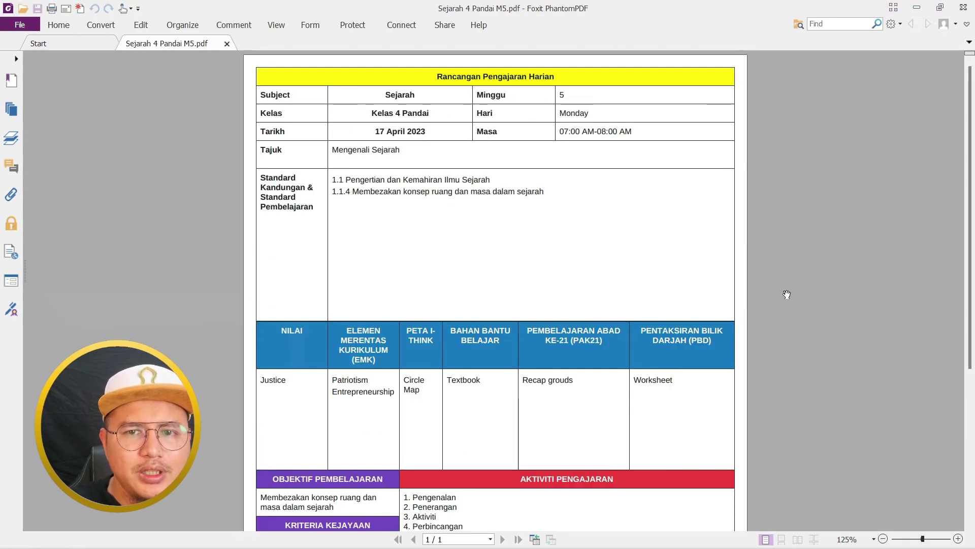
# Minimize the PDF, switch to the Pandai lesson plan list in Firefox and copy the share link of the Week 5 plan.
pyautogui.click(916, 7)
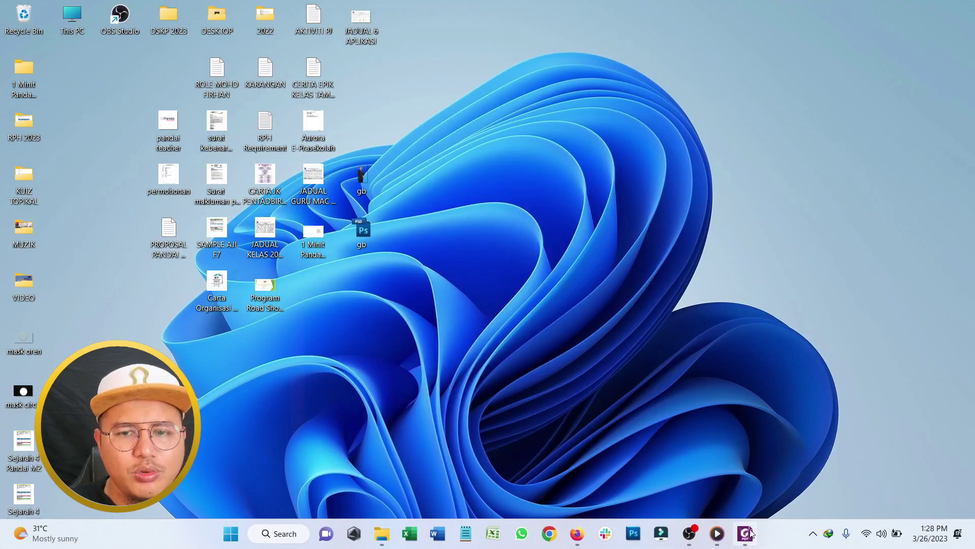
pyautogui.moveTo(748, 532)
pyautogui.press('super+Tab')
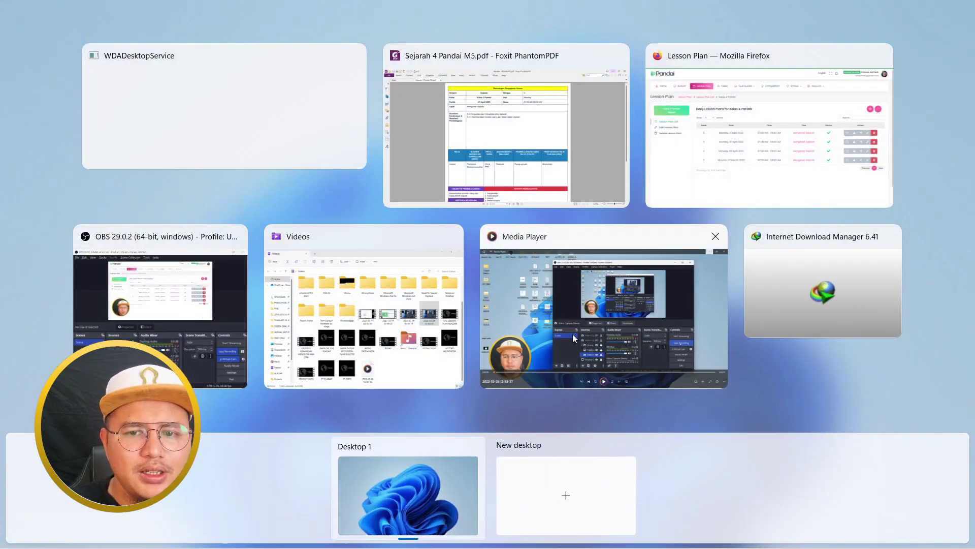
pyautogui.click(803, 118)
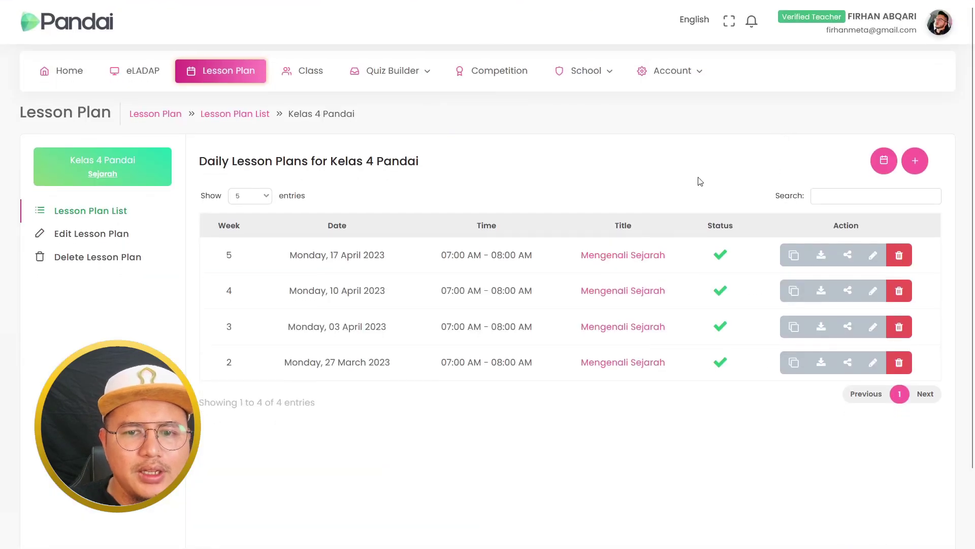
pyautogui.click(848, 256)
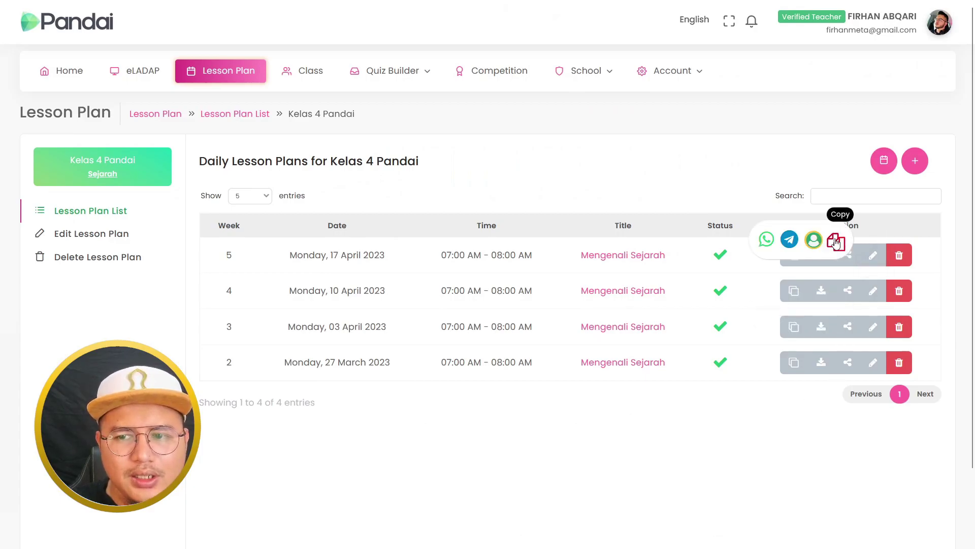
pyautogui.click(837, 243)
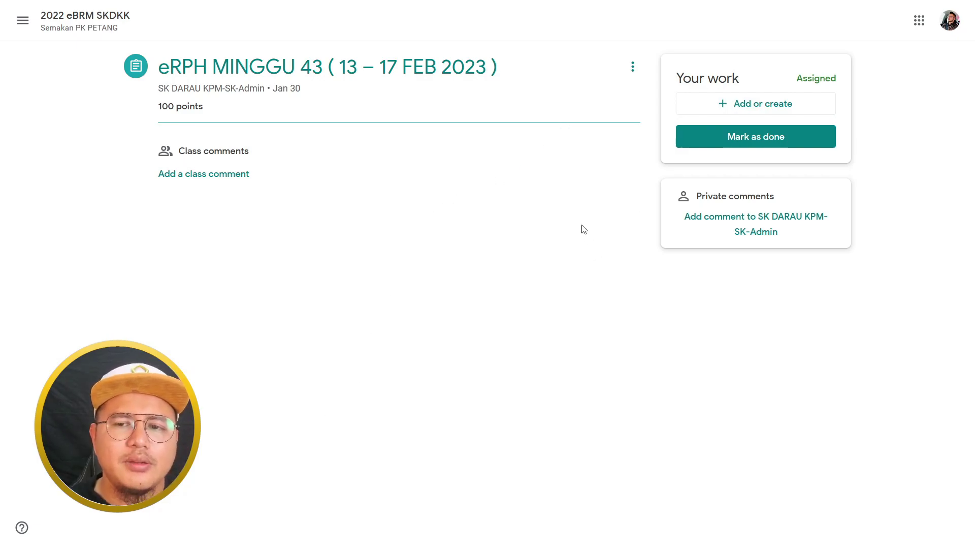
# Attach the copied lesson plan link to the eRPH MINGGU 43 assignment in Google Classroom and test it, cancelling the download.
pyautogui.click(768, 112)
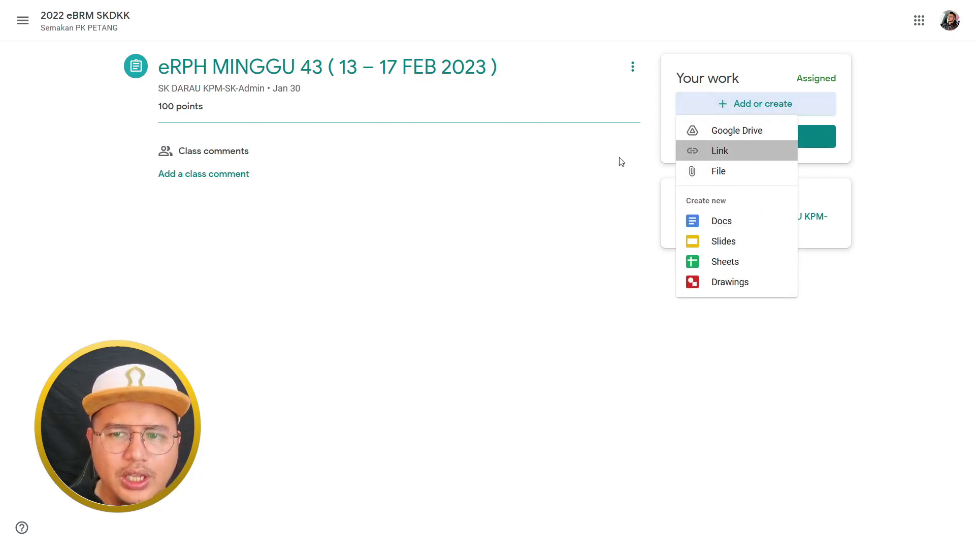
pyautogui.hotkey('ctrl', 'v')
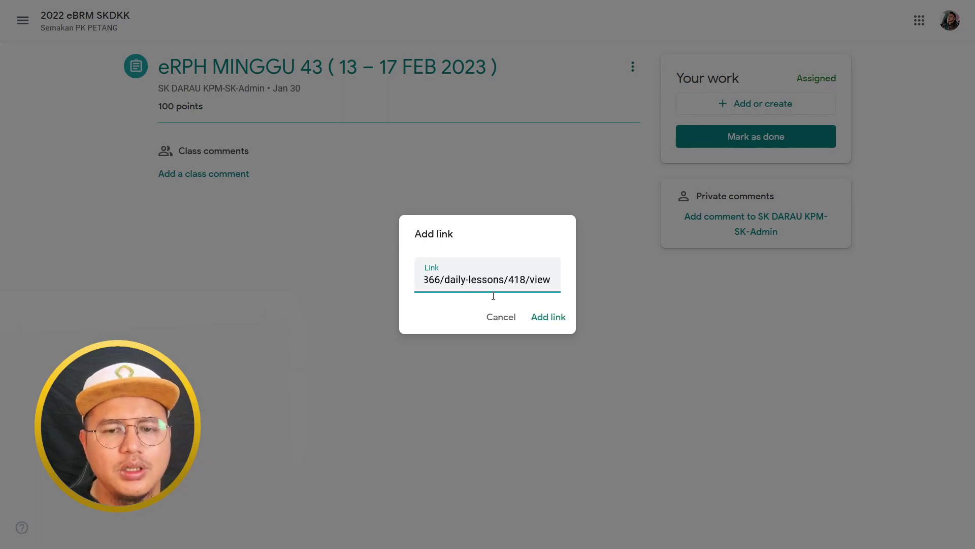
pyautogui.click(552, 325)
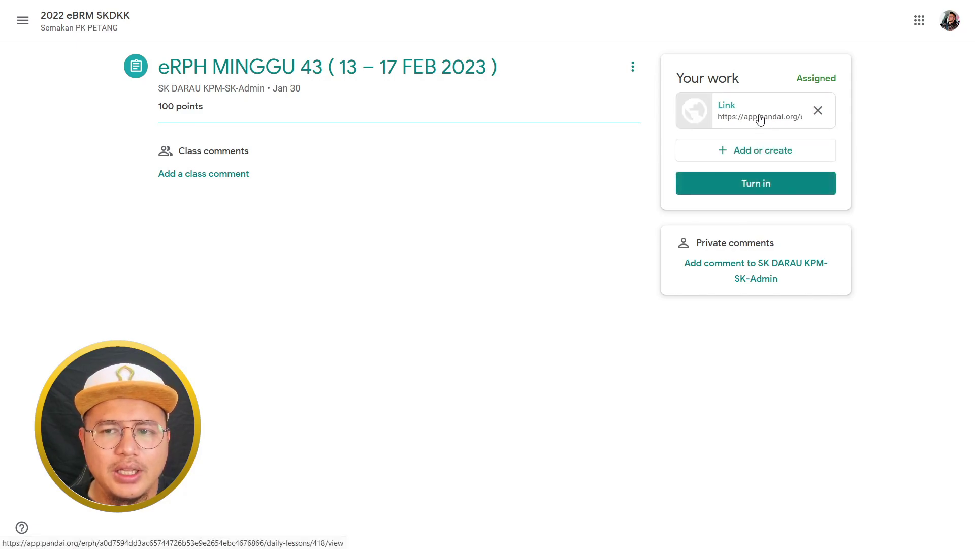
pyautogui.click(760, 122)
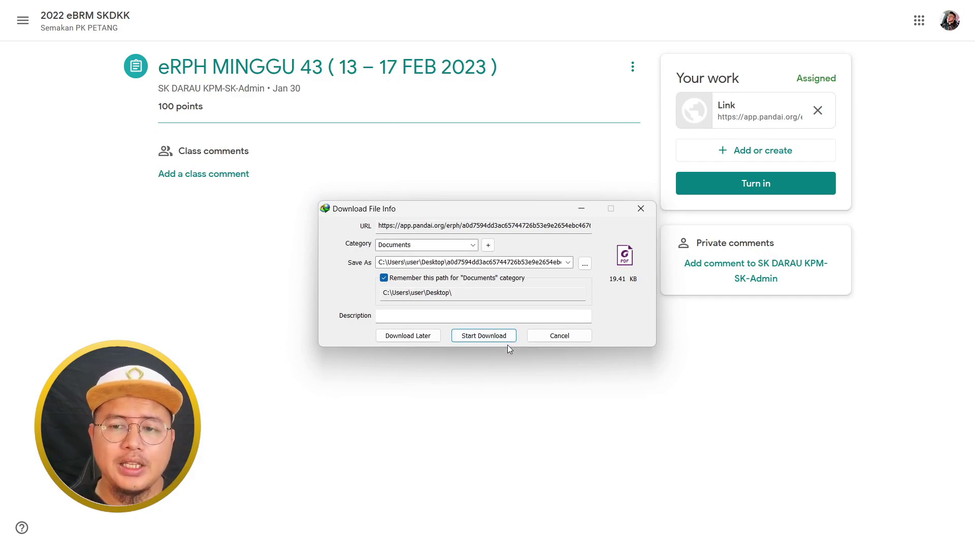
pyautogui.click(567, 339)
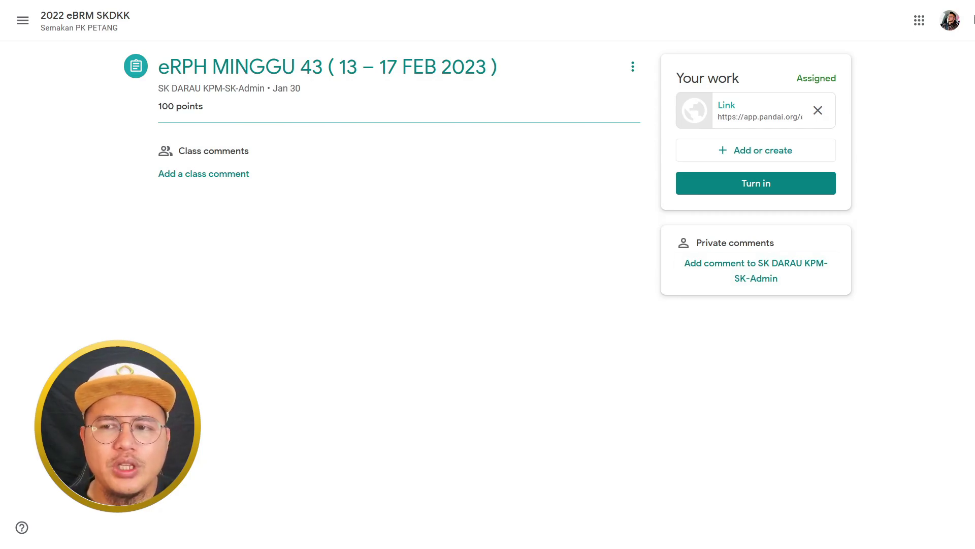
# Return to the Kelas 4 Pandai lesson plan list in Pandai and copy the Week 5 share link again.
pyautogui.hotkey('alt', 'Tab')
pyautogui.click(179, 232)
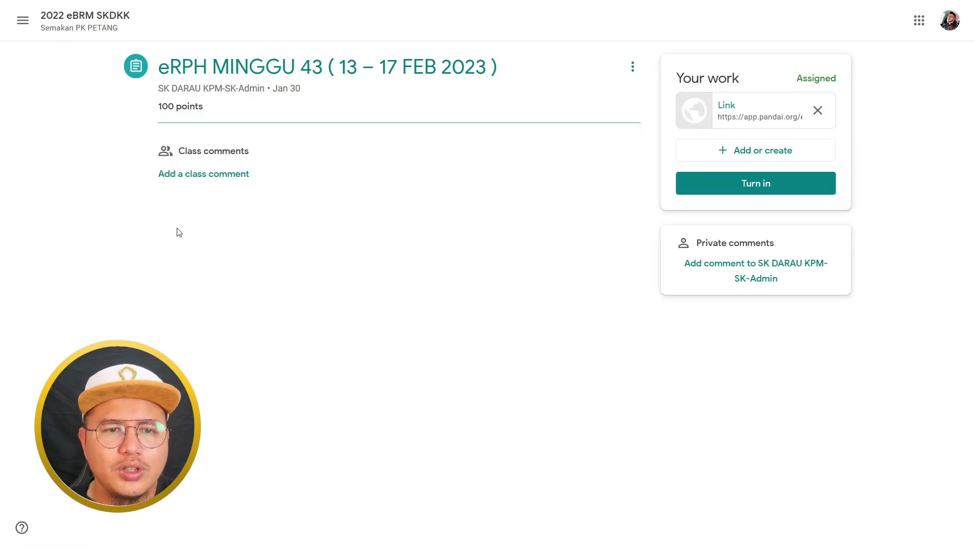
pyautogui.hotkey('alt', 'Tab')
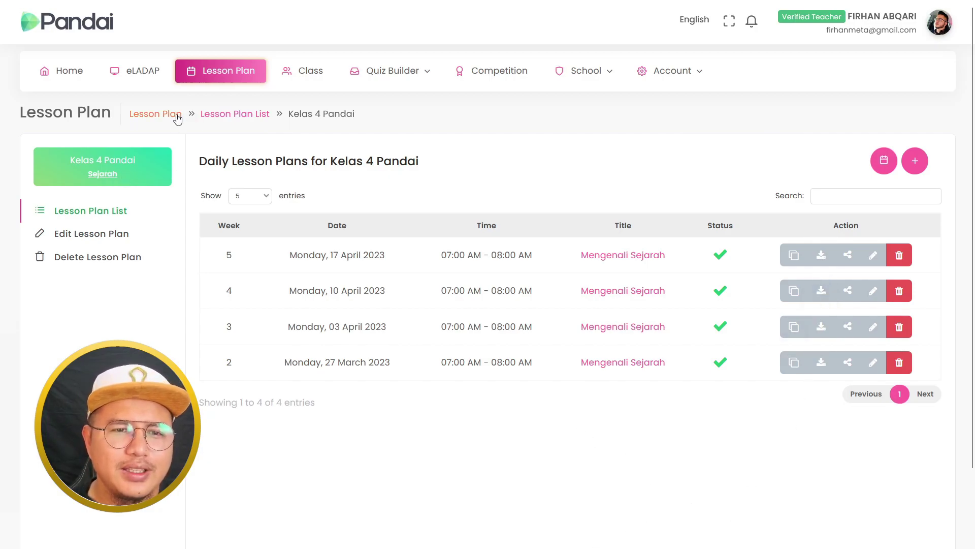
pyautogui.click(848, 254)
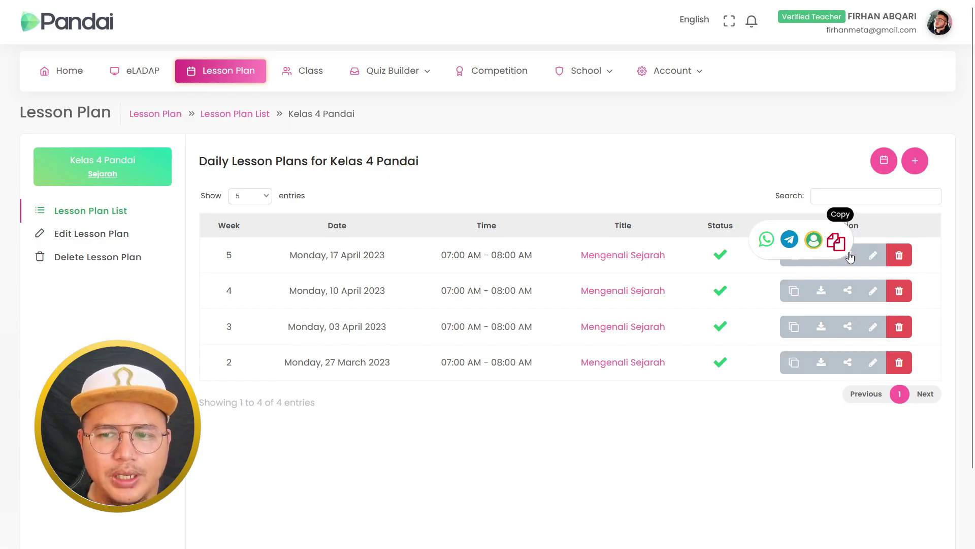
pyautogui.click(838, 245)
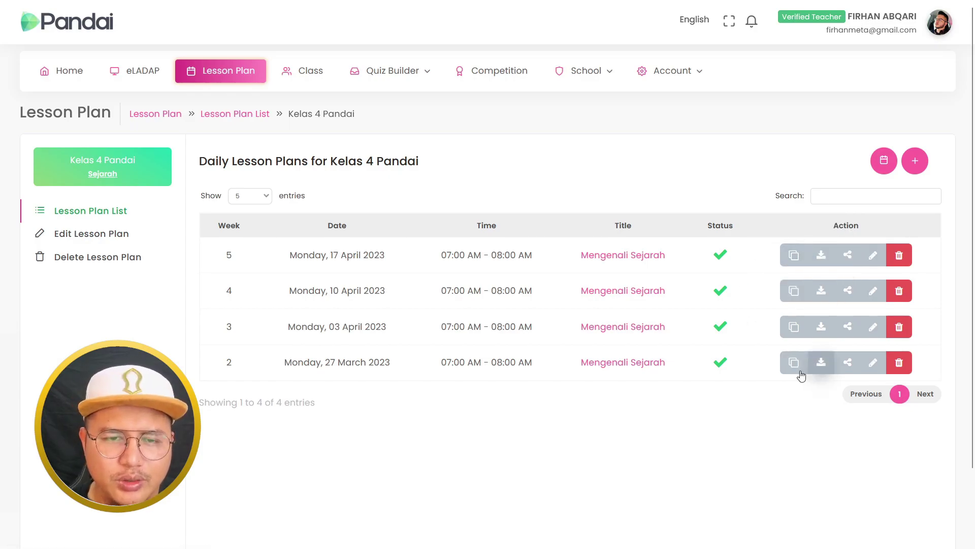
# Organize the lesson plans by week and examine both pages of the Week 1 list.
pyautogui.click(169, 116)
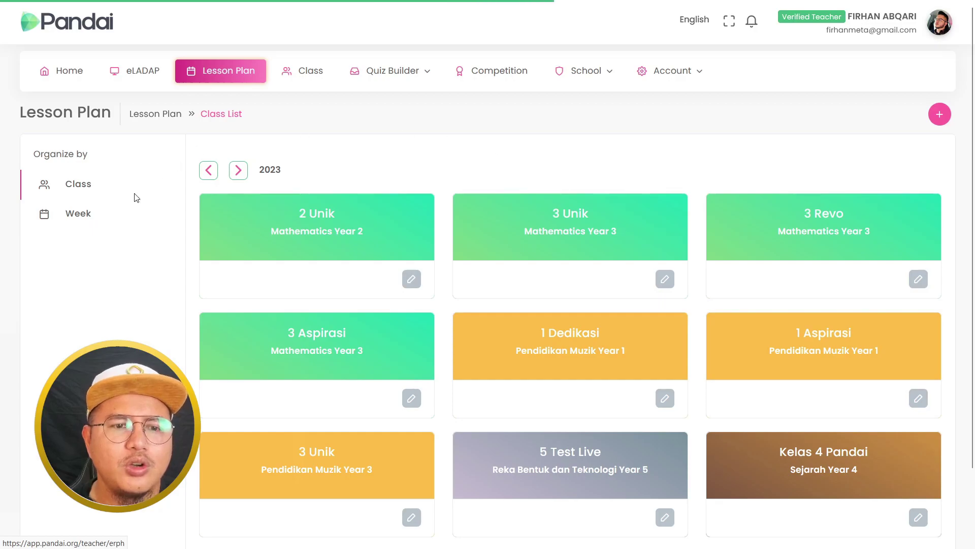
pyautogui.click(94, 219)
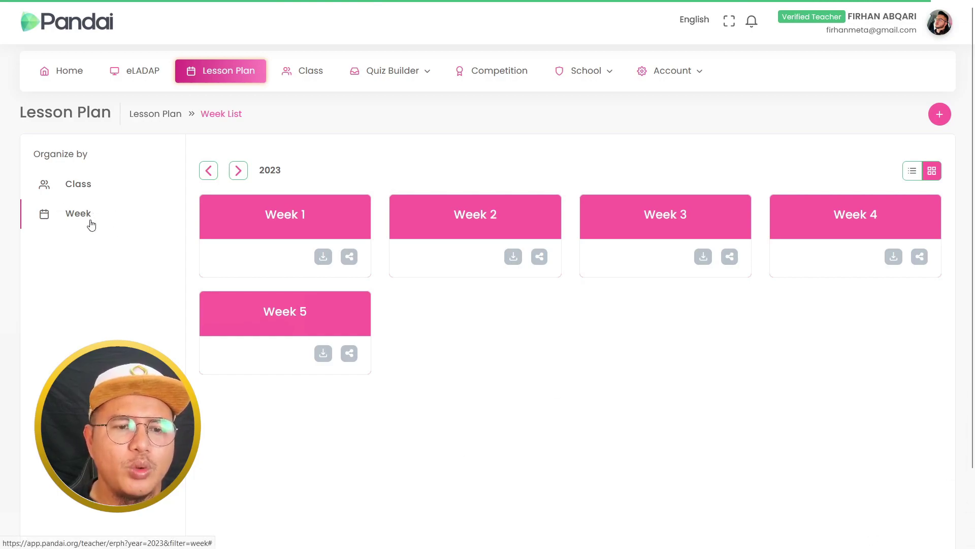
pyautogui.click(294, 225)
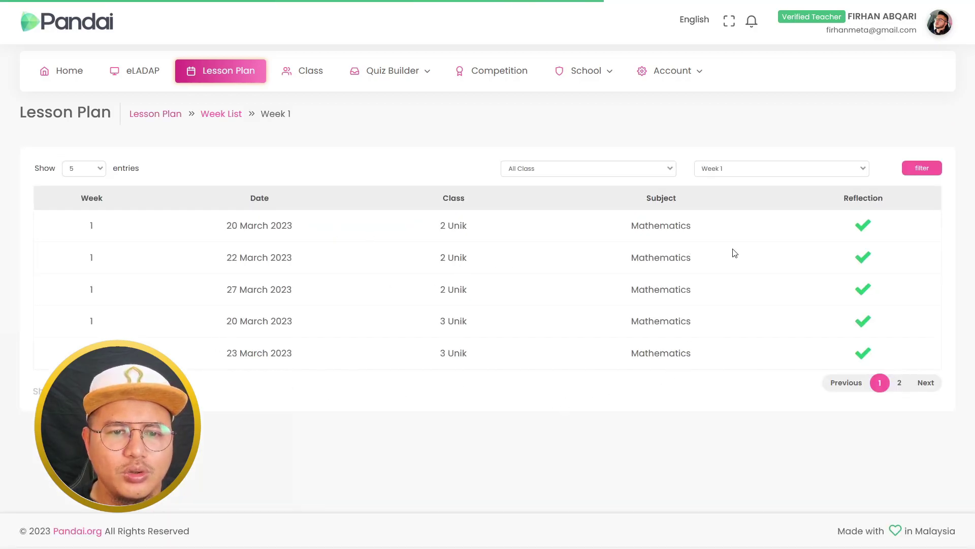
pyautogui.click(901, 384)
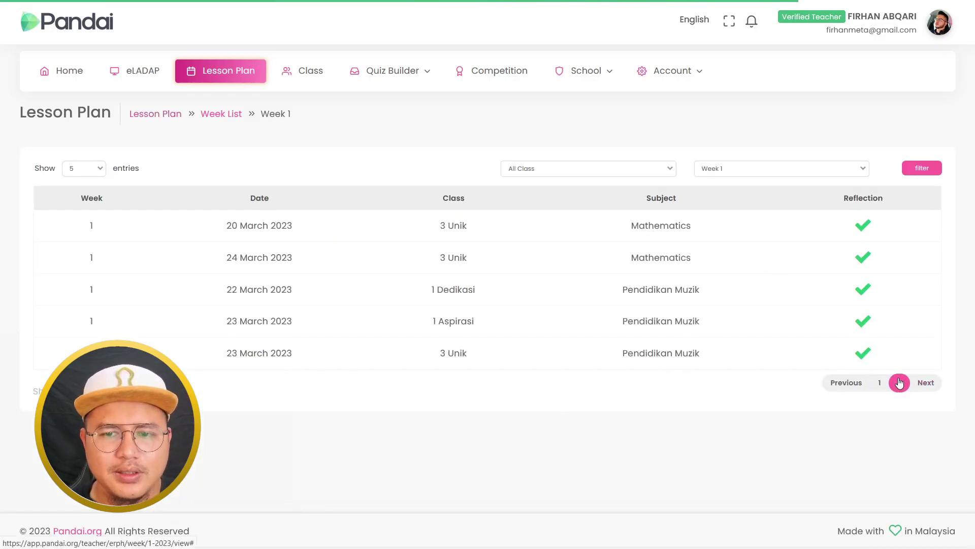
pyautogui.click(882, 387)
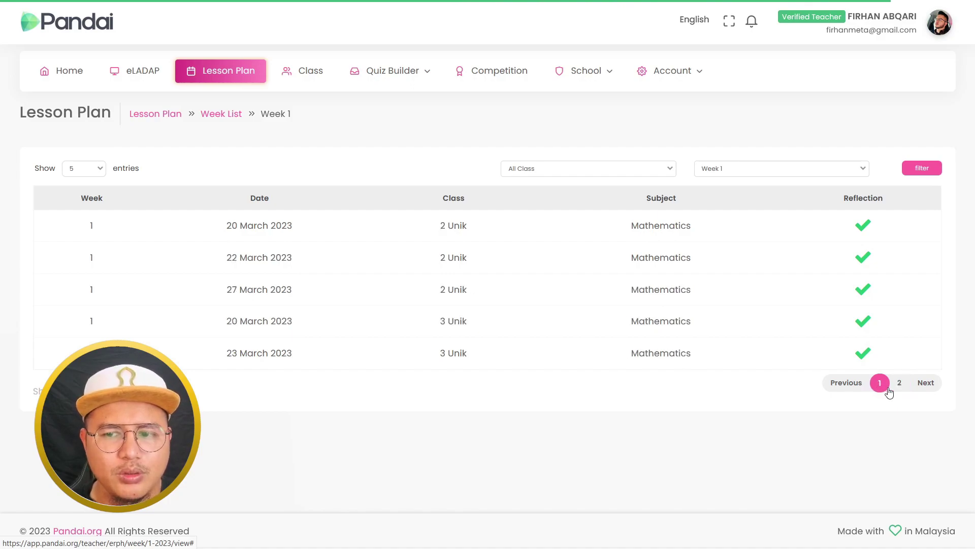
pyautogui.click(898, 385)
pyautogui.click(879, 384)
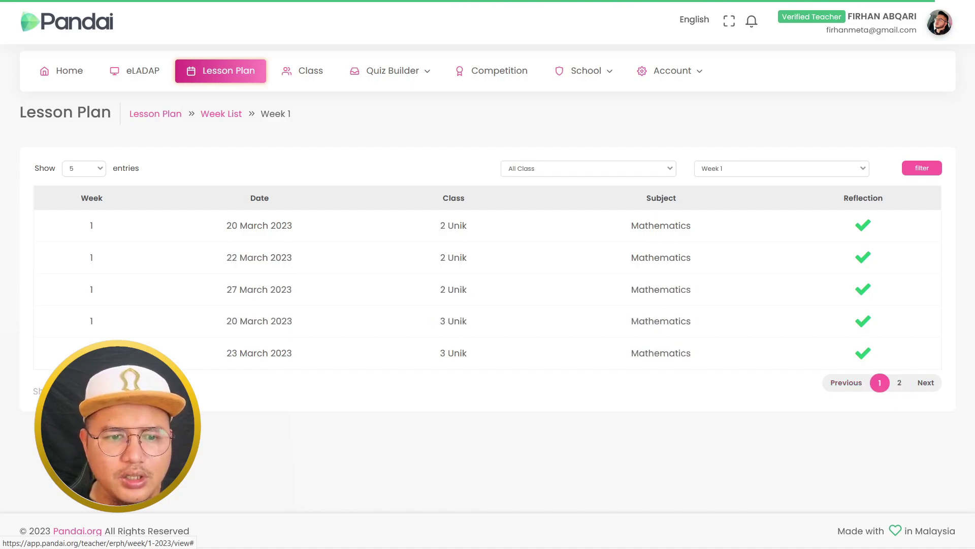
# Return to the week list and download all Week 1 lesson plans to the Desktop as week 1.pdf.
pyautogui.click(216, 124)
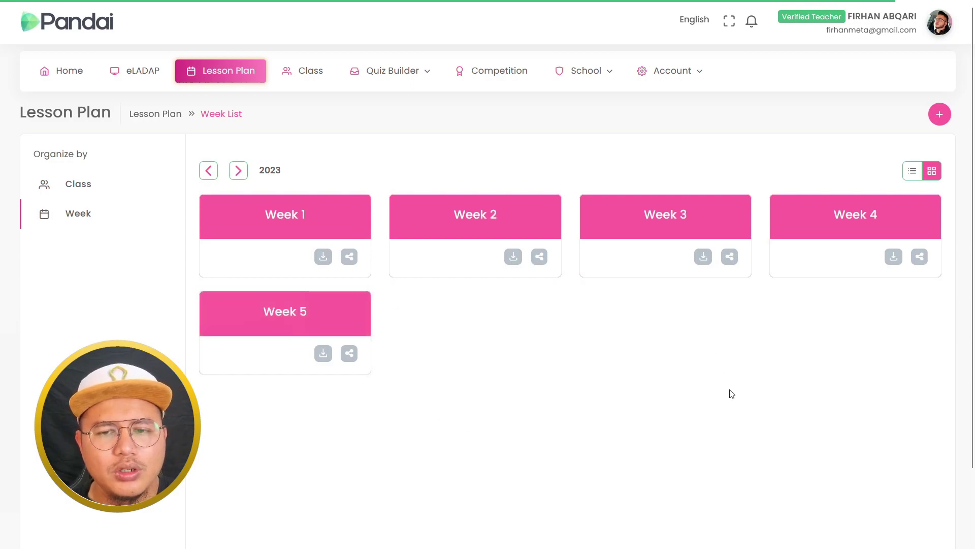
pyautogui.click(323, 259)
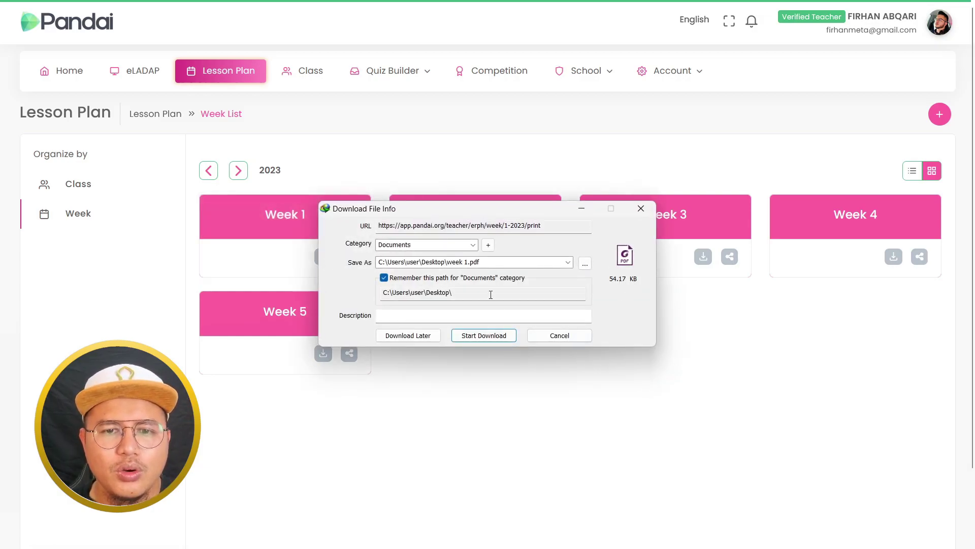
pyautogui.click(495, 333)
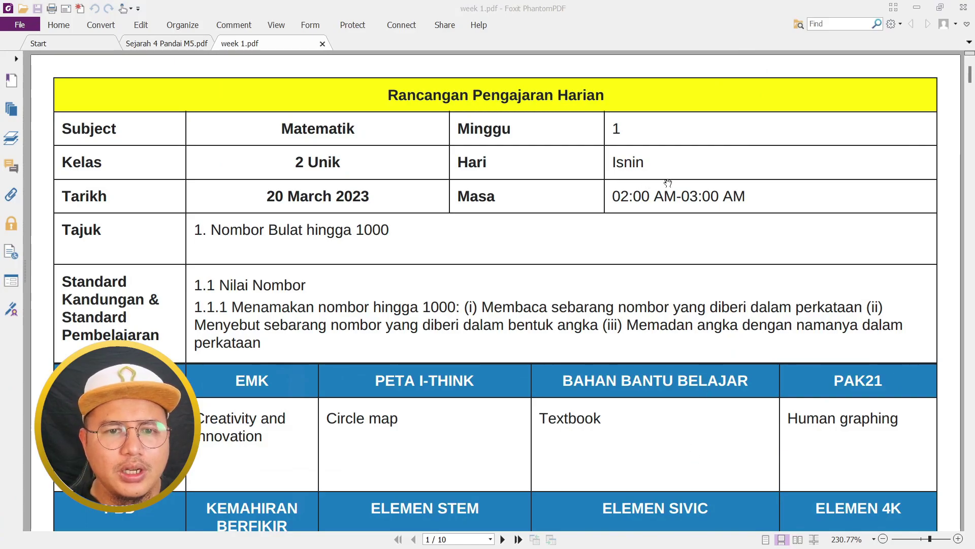
# Read through the first four pages of week 1.pdf, checking each plan from its header to its reflection.
pyautogui.scroll(-5, 674, 198)
pyautogui.scroll(5, 674, 198)
pyautogui.scroll(-12, 676, 201)
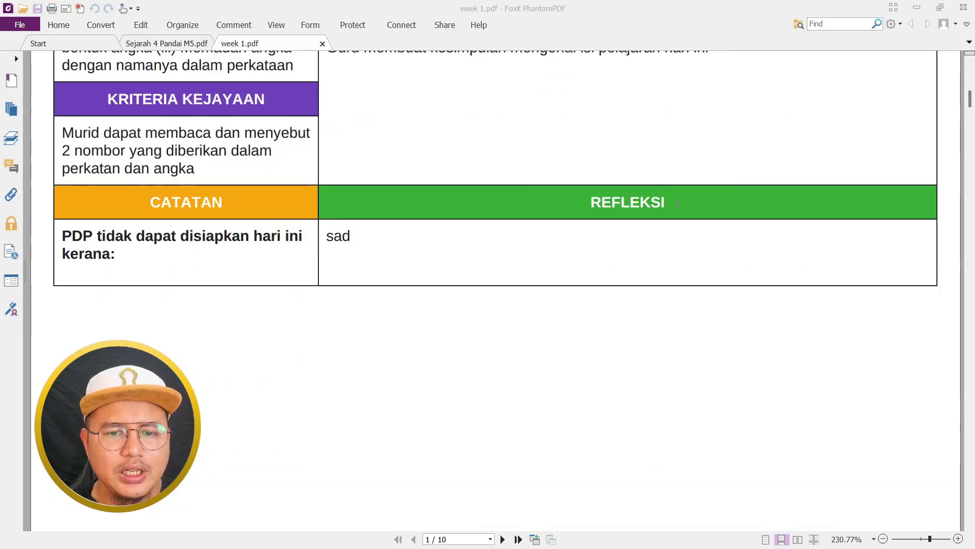
pyautogui.scroll(12, 677, 203)
pyautogui.scroll(-9, 673, 195)
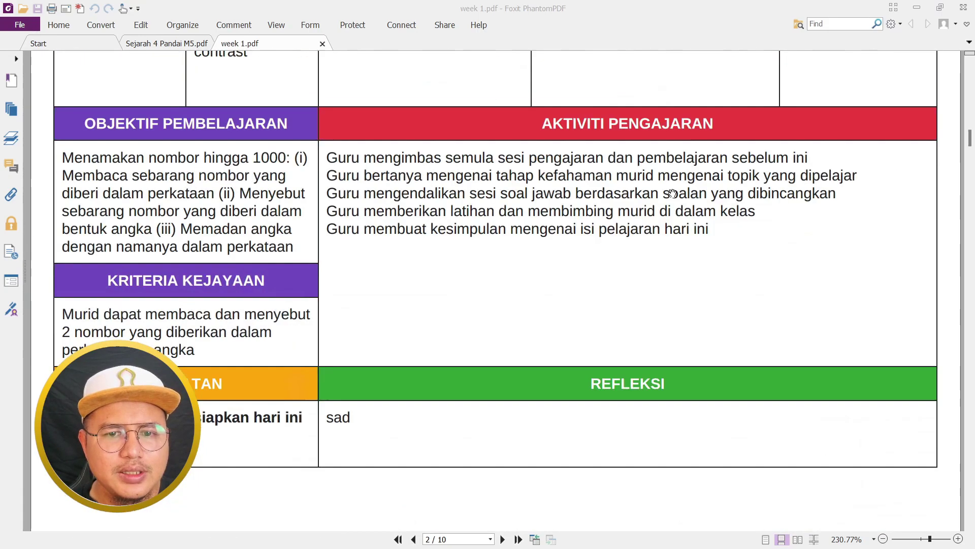
pyautogui.scroll(-20, 672, 193)
pyautogui.scroll(-15, 657, 184)
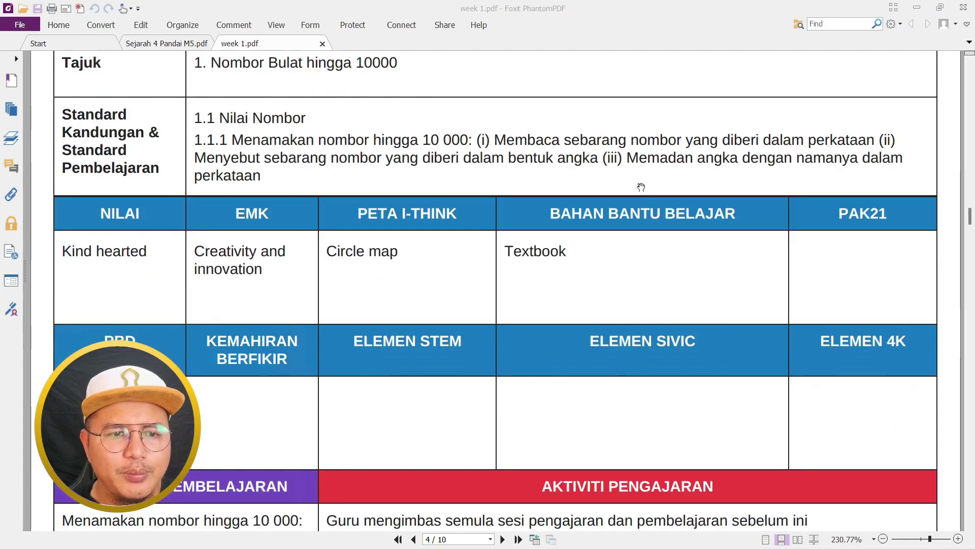
pyautogui.scroll(-3, 641, 187)
# Show the page thumbnails of week 1.pdf and view the lesson plans on pages 10, 9 and 8.
pyautogui.click(12, 108)
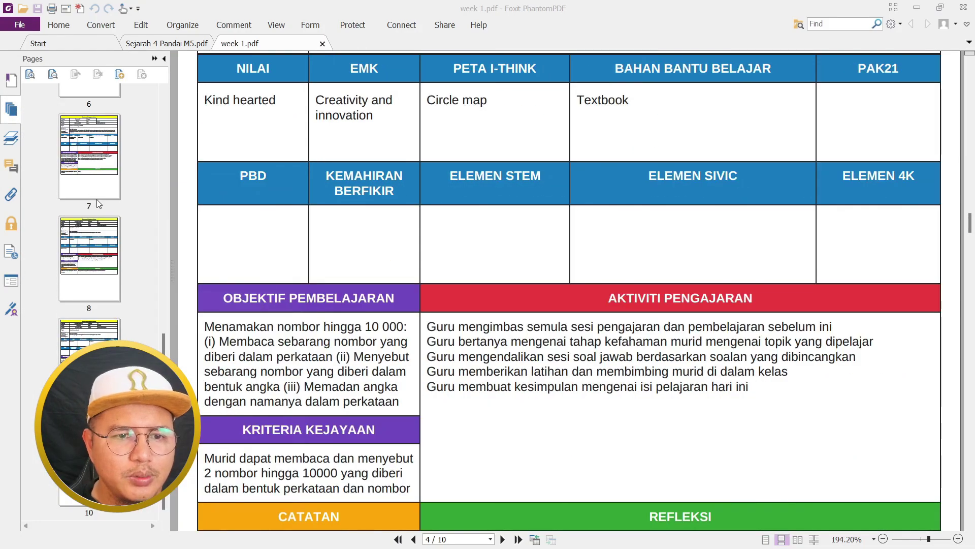
pyautogui.click(96, 462)
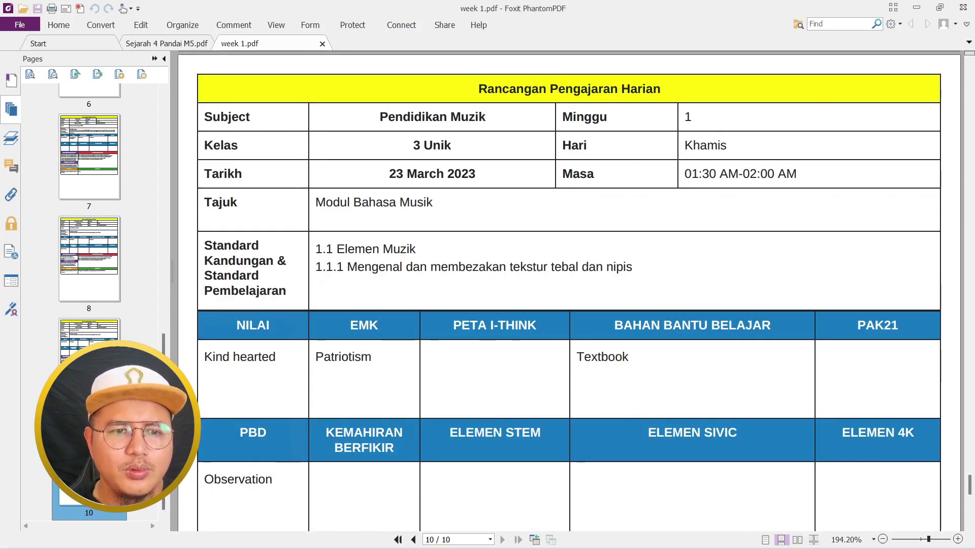
pyautogui.click(102, 356)
pyautogui.click(97, 228)
pyautogui.scroll(10, 122, 234)
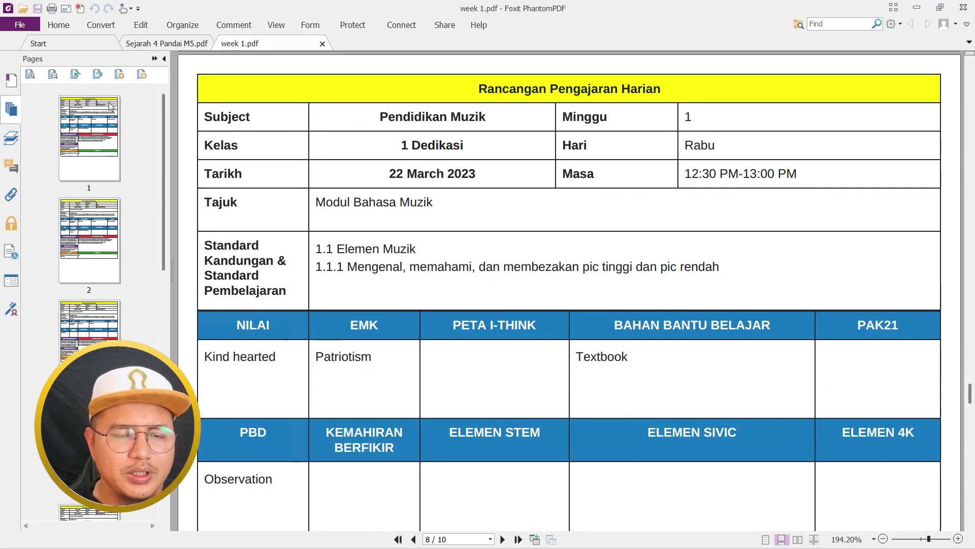
# Go through the Week 1 lesson plans in week 1.pdf page by page, from page 2 to page 10.
pyautogui.click(98, 257)
pyautogui.click(96, 317)
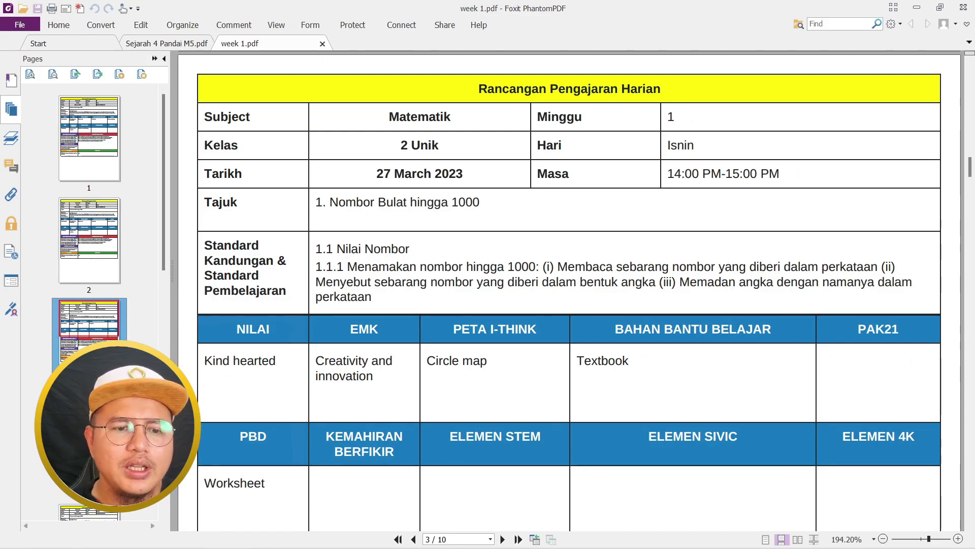
pyautogui.press('Down')
pyautogui.press('Down')
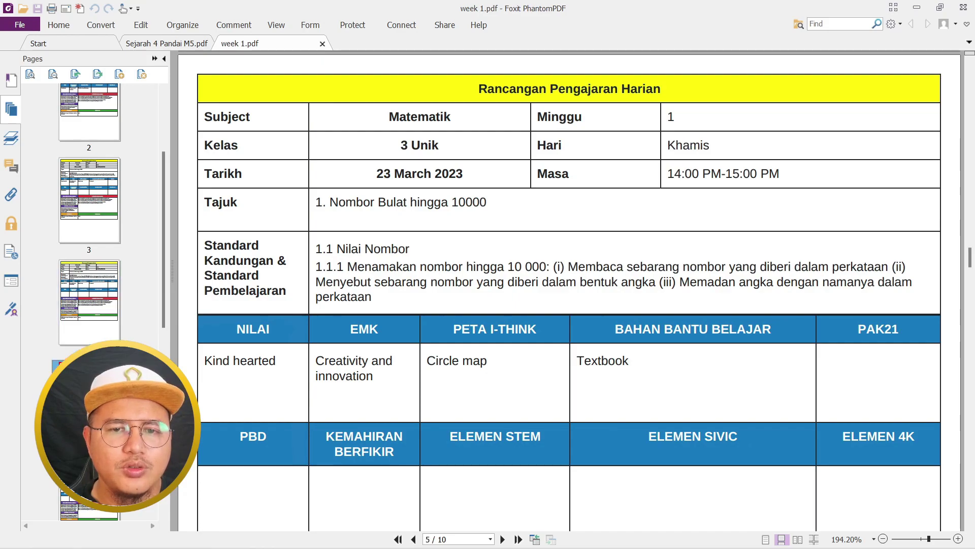
pyautogui.press('Down')
pyautogui.press('Down')
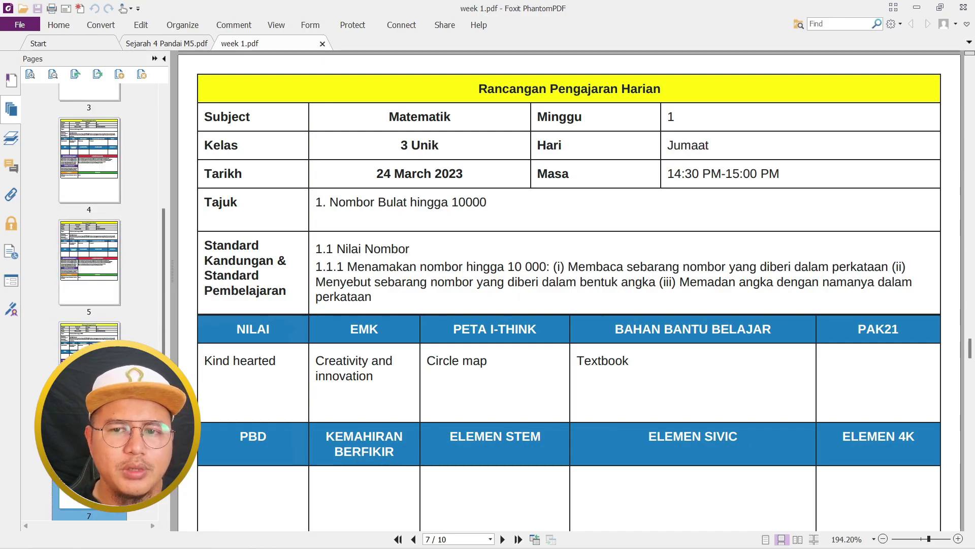
pyautogui.press('Down')
pyautogui.press('Down')
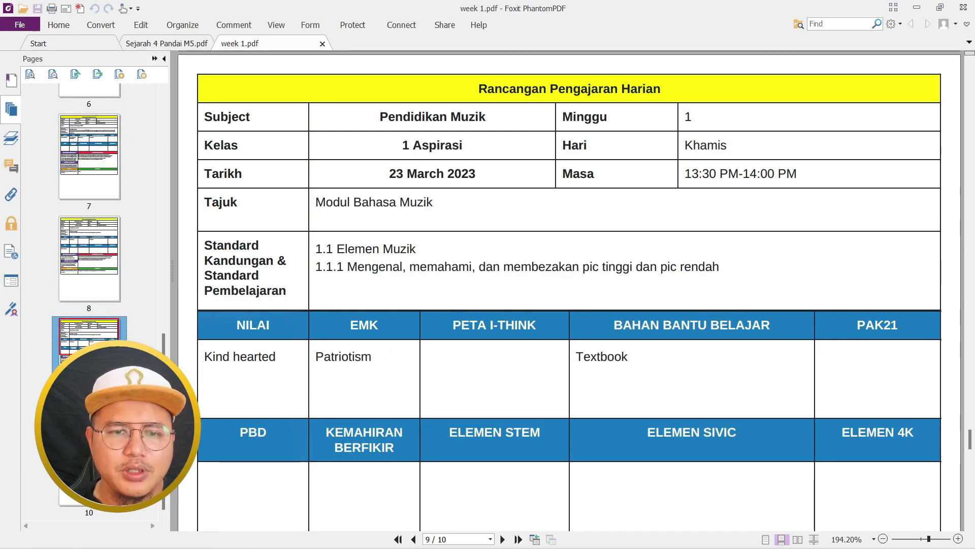
pyautogui.press('Down')
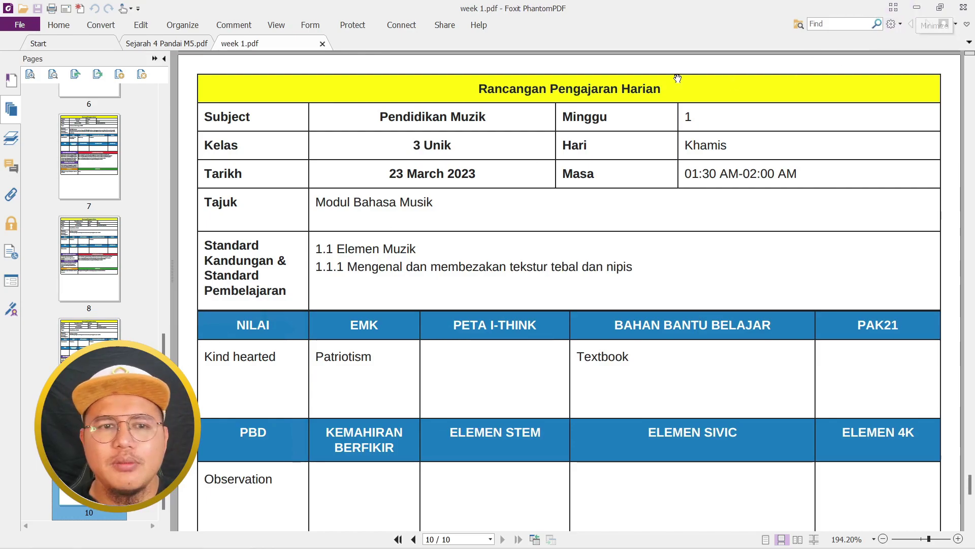
# Return to the week list in Pandai and copy the share link for Week 1.
pyautogui.click(917, 7)
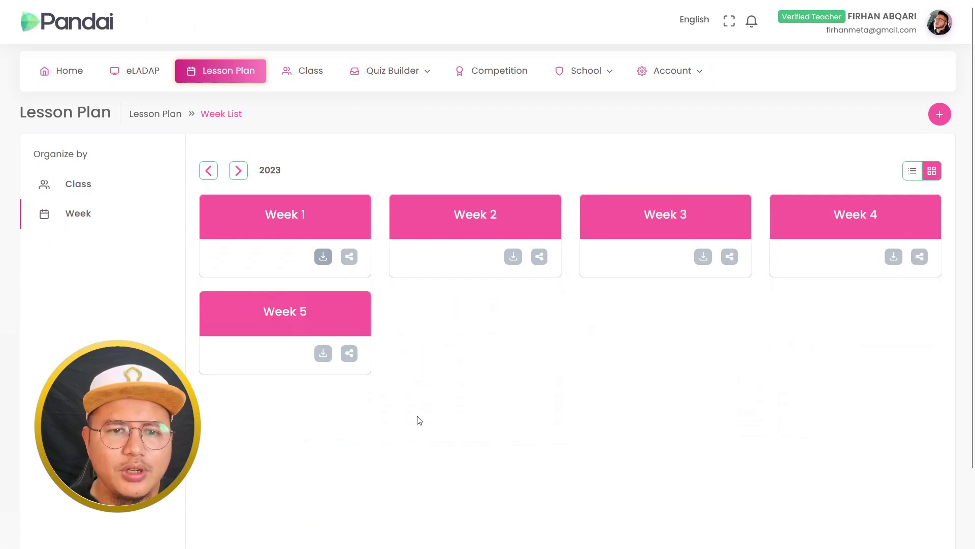
pyautogui.click(349, 257)
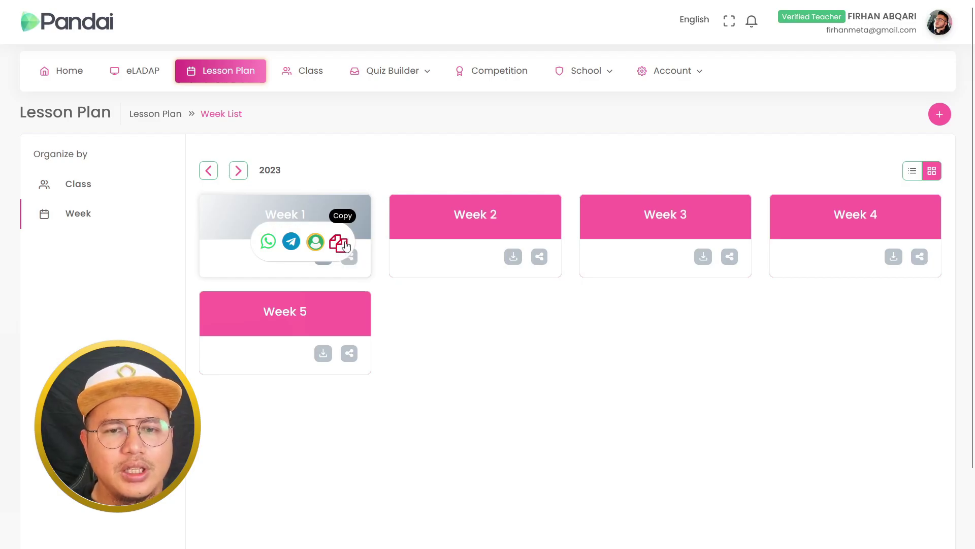
pyautogui.click(342, 245)
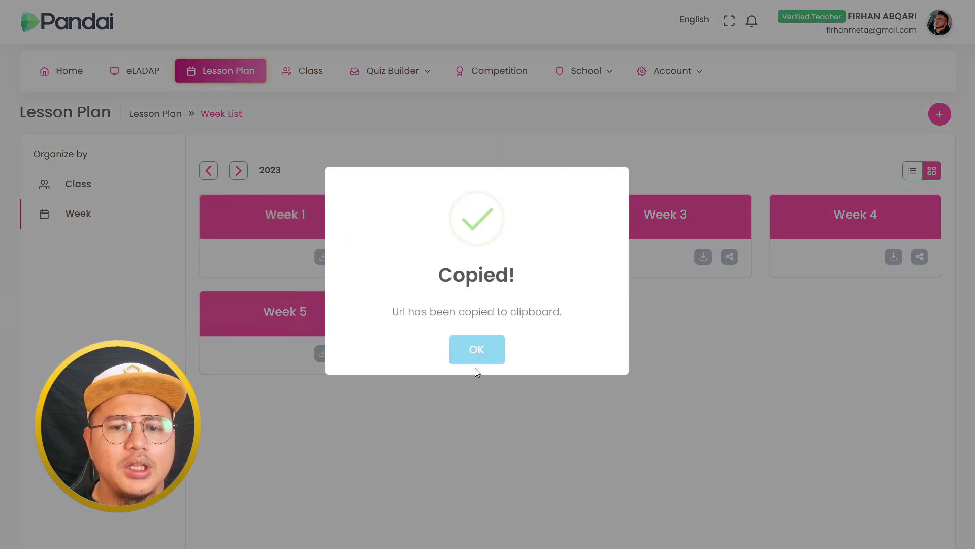
pyautogui.click(467, 349)
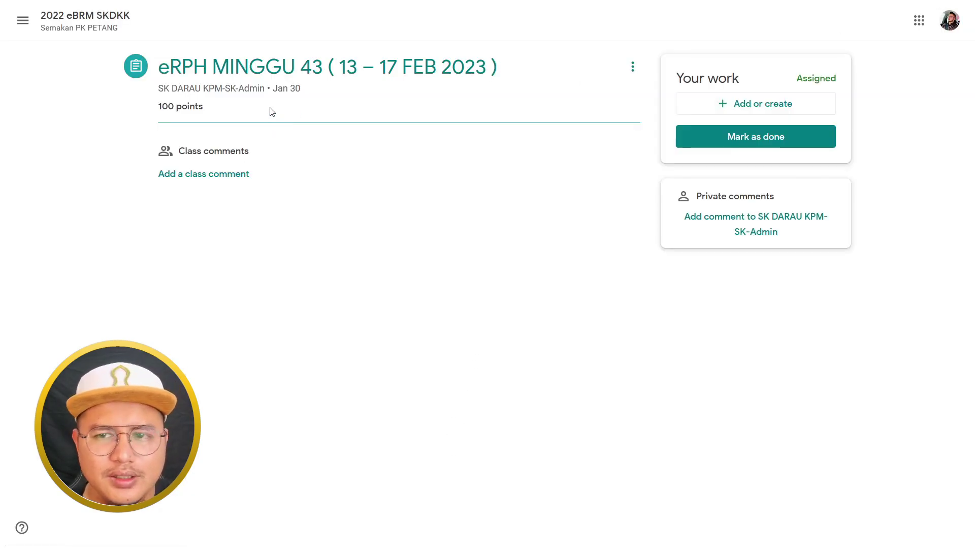
# Attach the copied Pandai link to the eRPH MINGGU 43 ( 13 – 17 FEB 2023 ) assignment in Google Classroom.
pyautogui.click(796, 109)
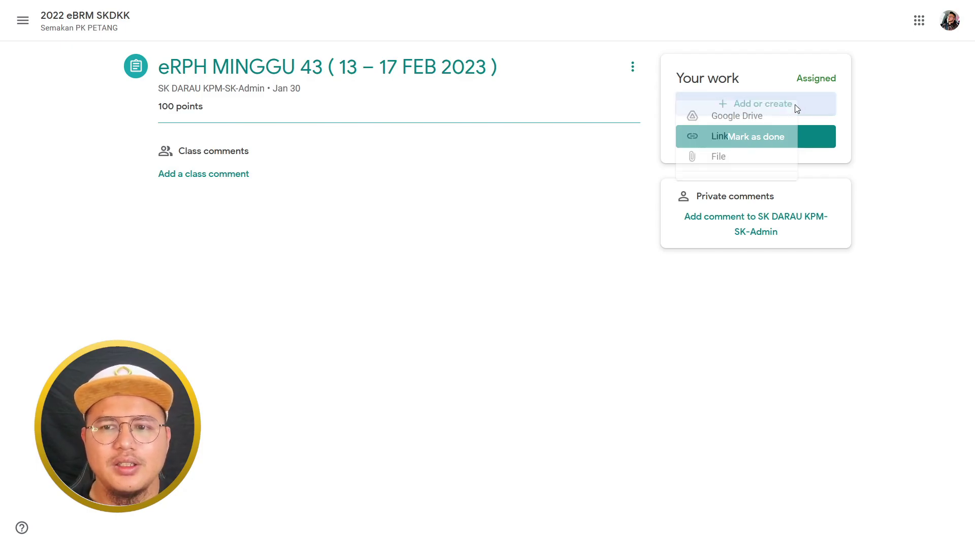
pyautogui.click(755, 150)
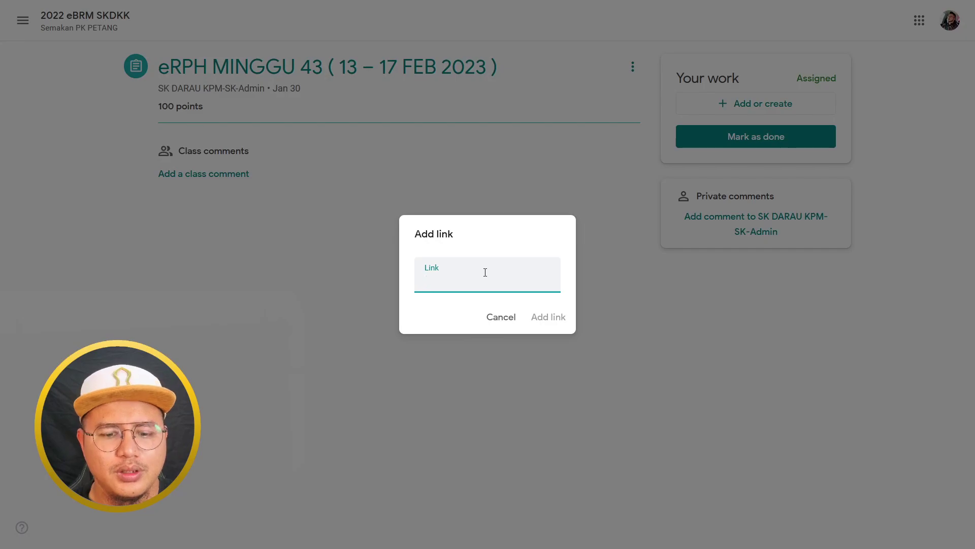
pyautogui.hotkey('ctrl', 'v')
pyautogui.click(553, 319)
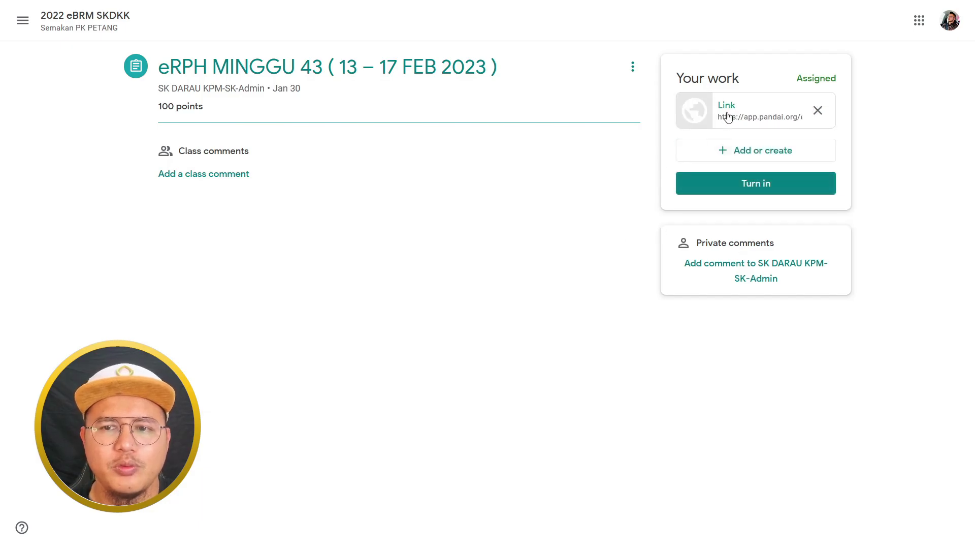
# Open the attached Pandai link to test it, cancel the file download and dismiss the download exception dialog.
pyautogui.click(728, 116)
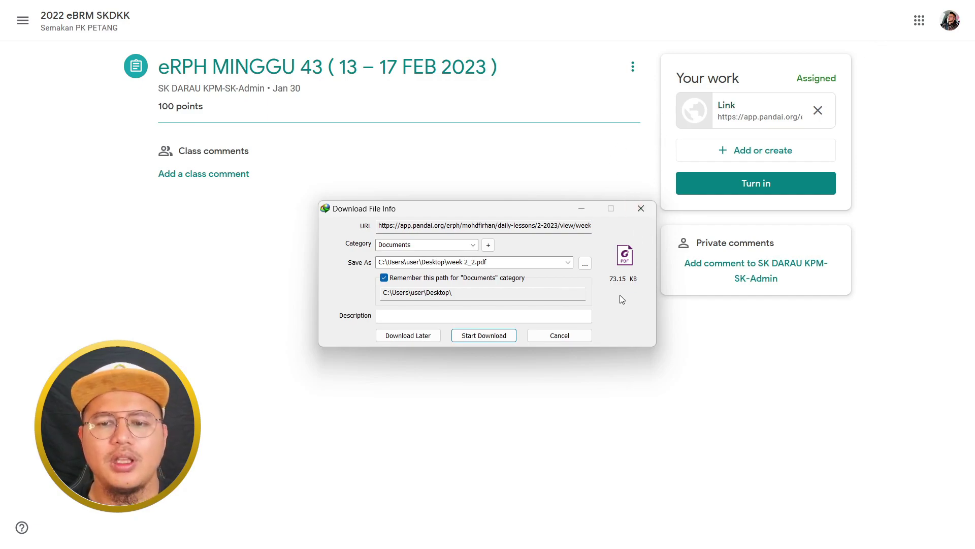
pyautogui.click(567, 340)
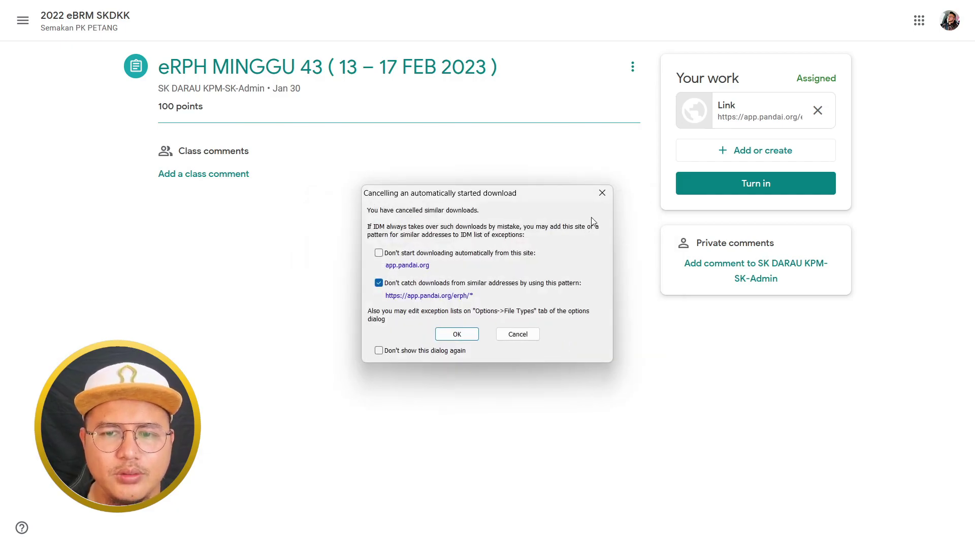
pyautogui.click(612, 196)
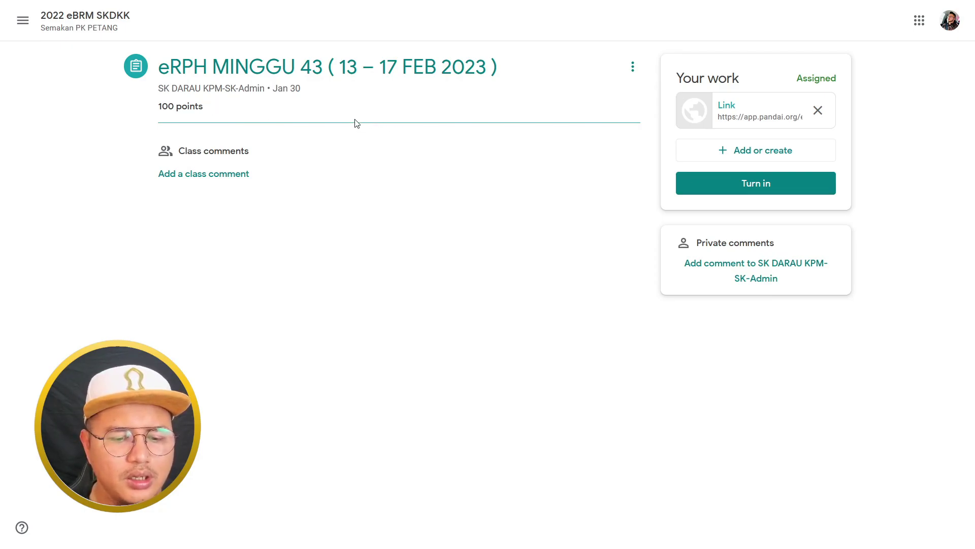
# Return to the lesson plan week list in Pandai and organize the lesson plans by class.
pyautogui.hotkey('ctrl', 'Tab')
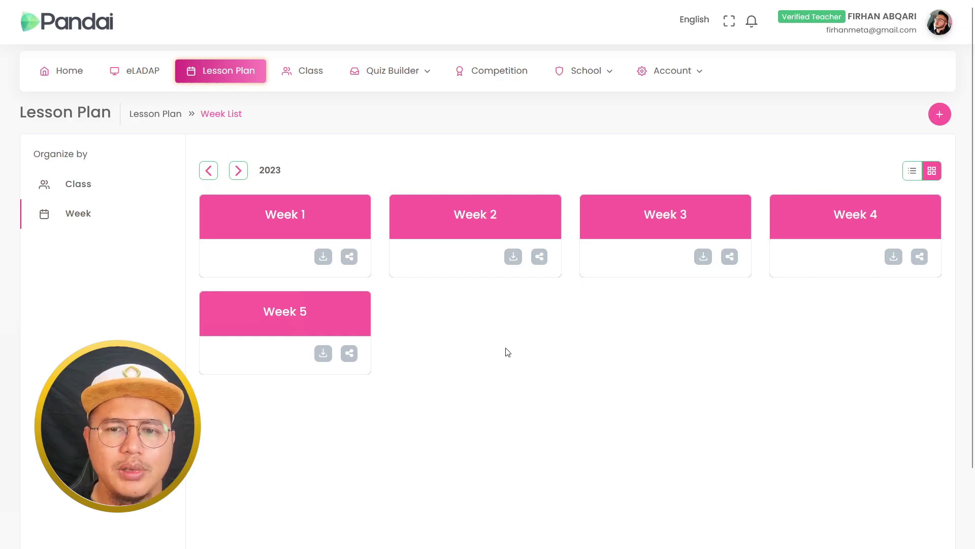
pyautogui.click(84, 187)
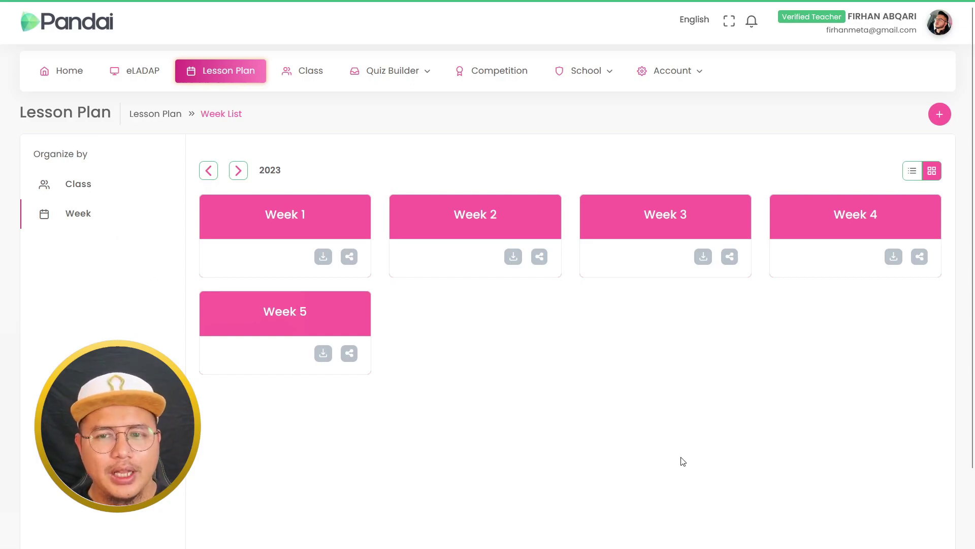